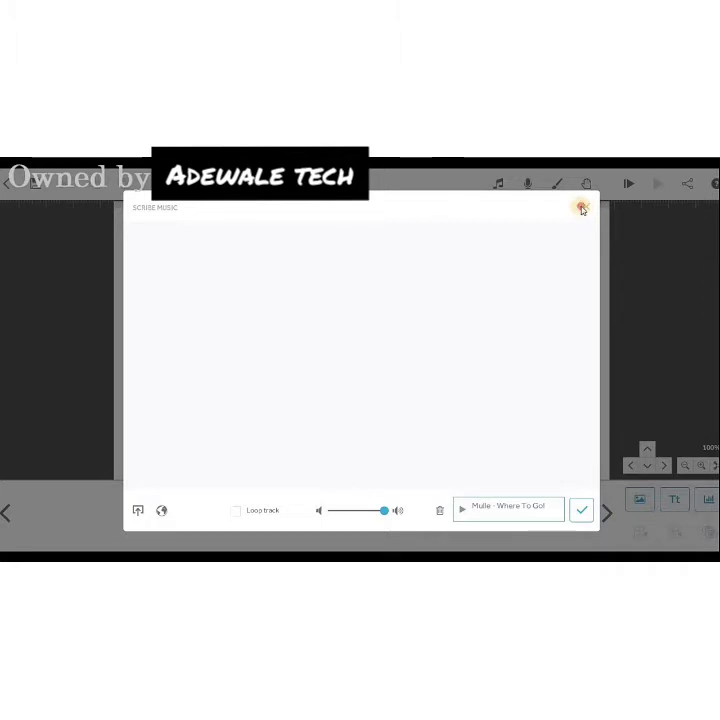
Step: Close the background music settings and discard the selected track
left_click(585, 207)
left_click(399, 398)
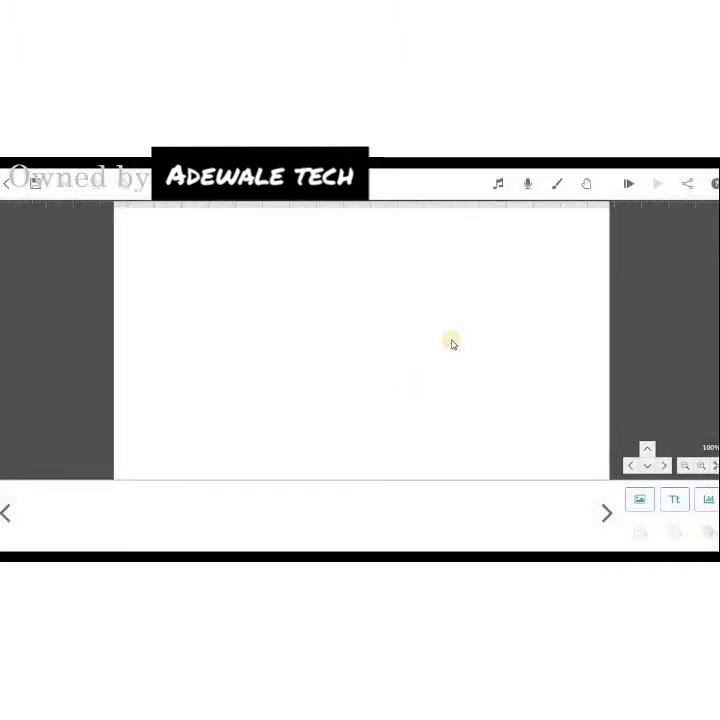
Step: Try the Pop track Never Mind as background music at a much lower volume, and leave the music settings without keeping it
left_click(500, 186)
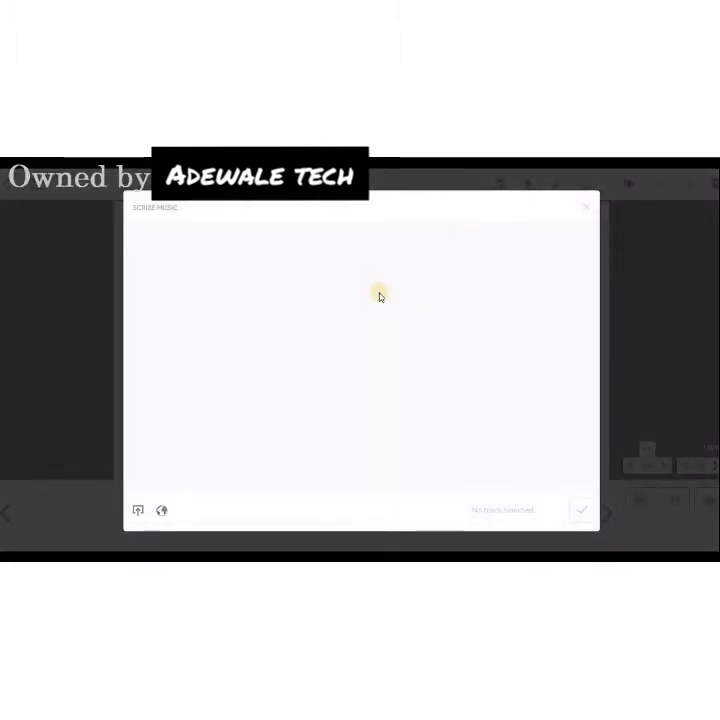
left_click(250, 210)
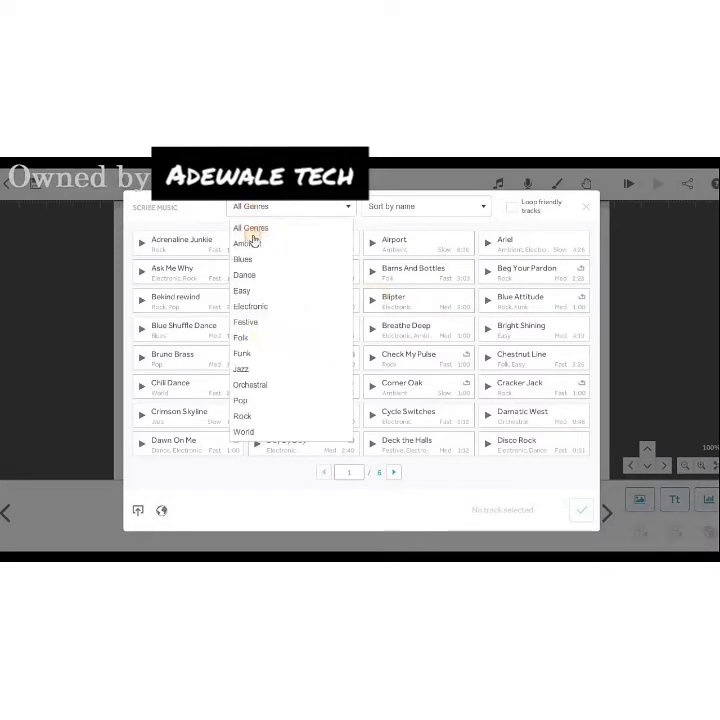
left_click(260, 401)
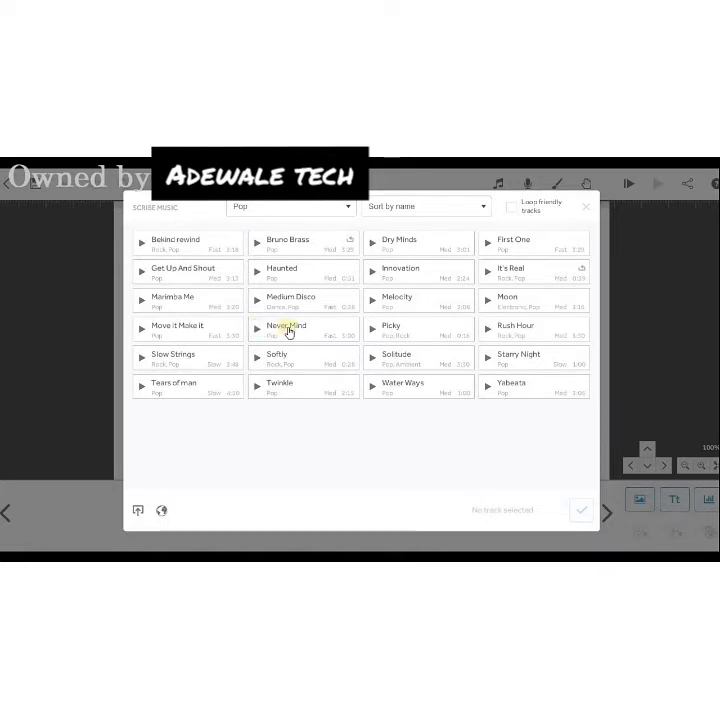
left_click(288, 333)
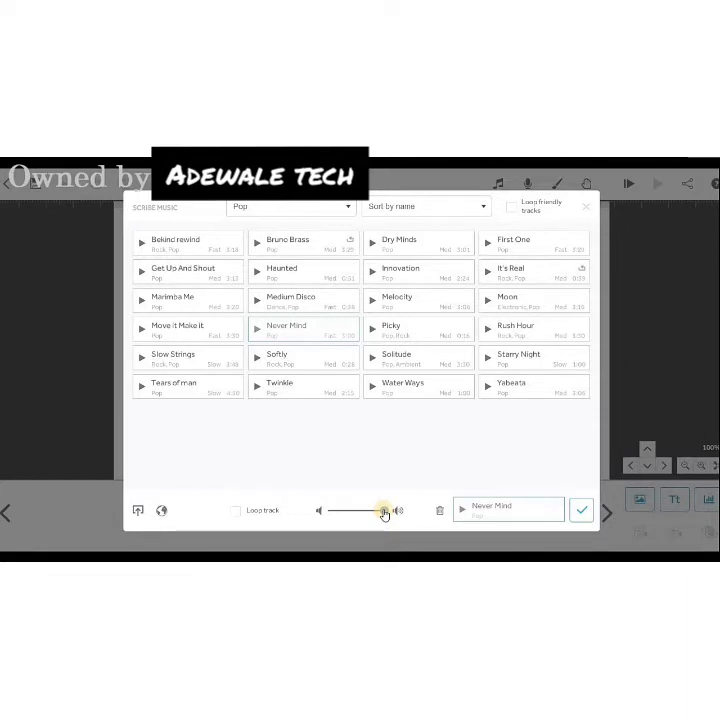
left_click_drag(384, 514, 338, 514)
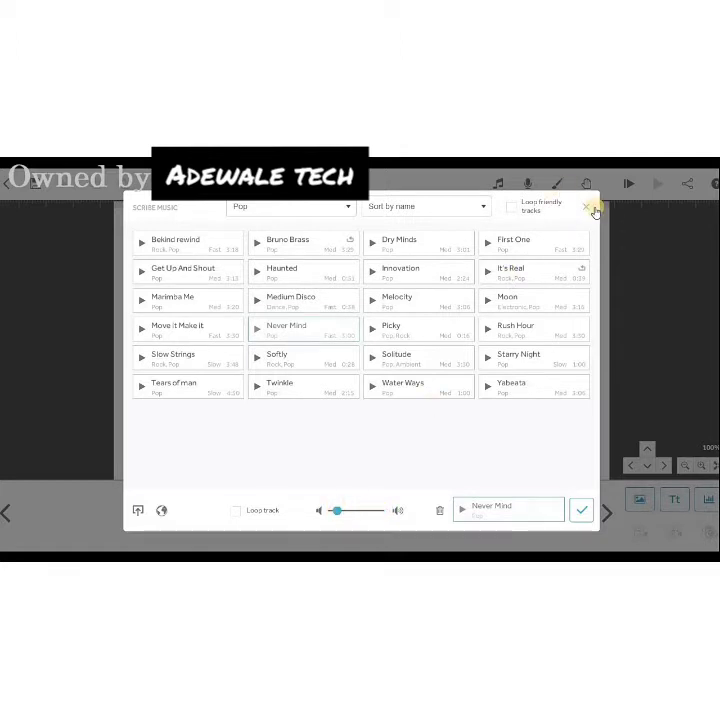
left_click(587, 211)
left_click(400, 402)
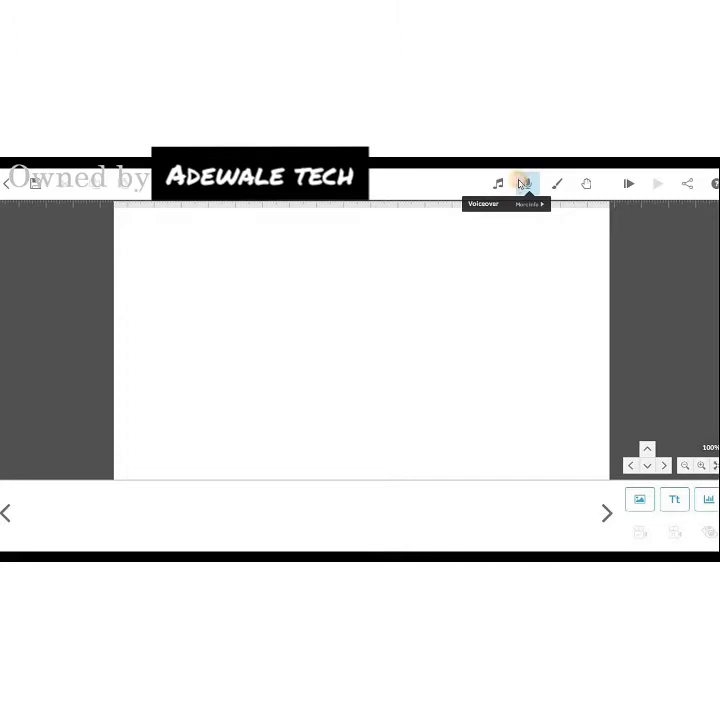
Step: Examine the scribe's voiceover options, including the MP3 import file browser, and leave without adding a recording
left_click(520, 184)
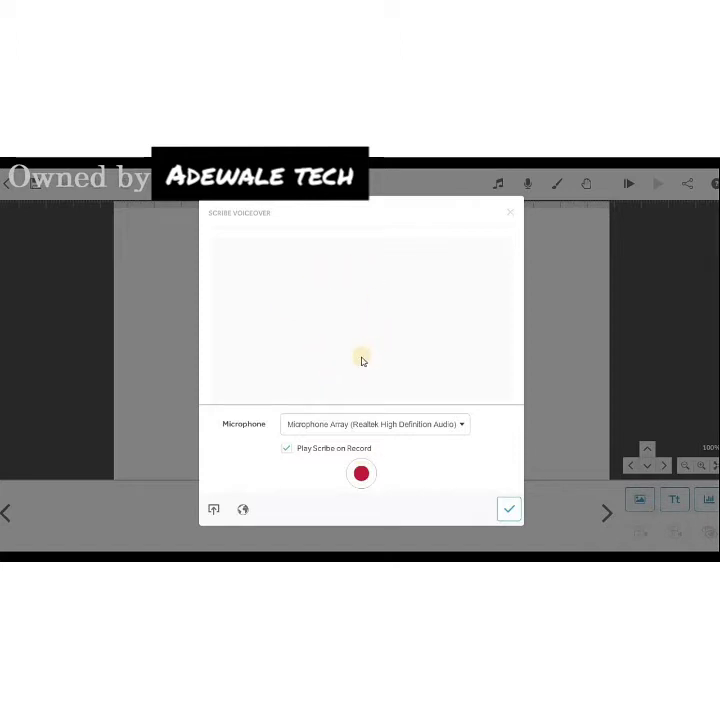
left_click(214, 510)
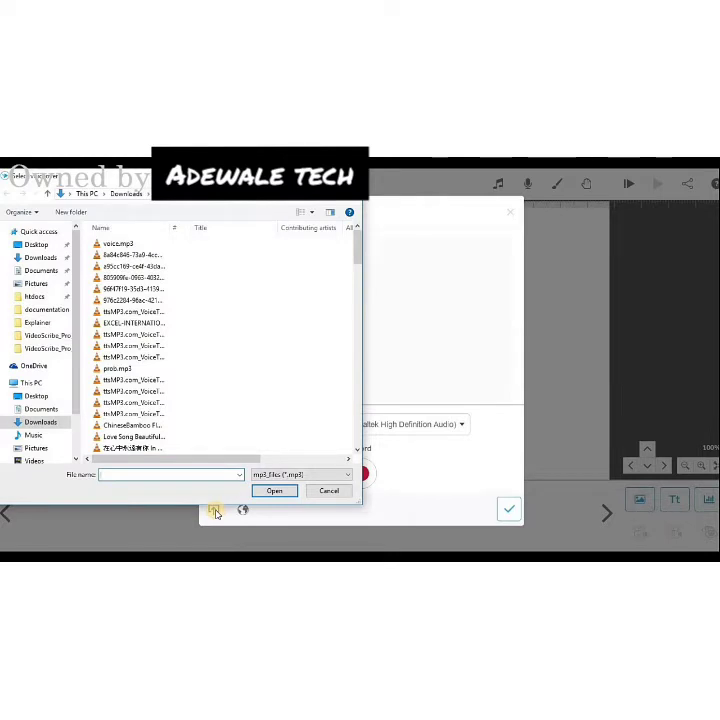
left_click(320, 495)
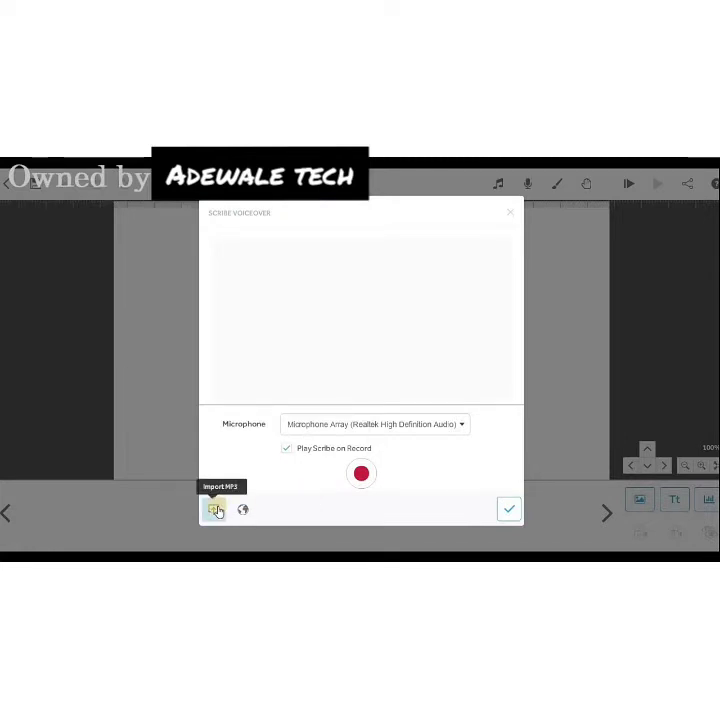
left_click(509, 213)
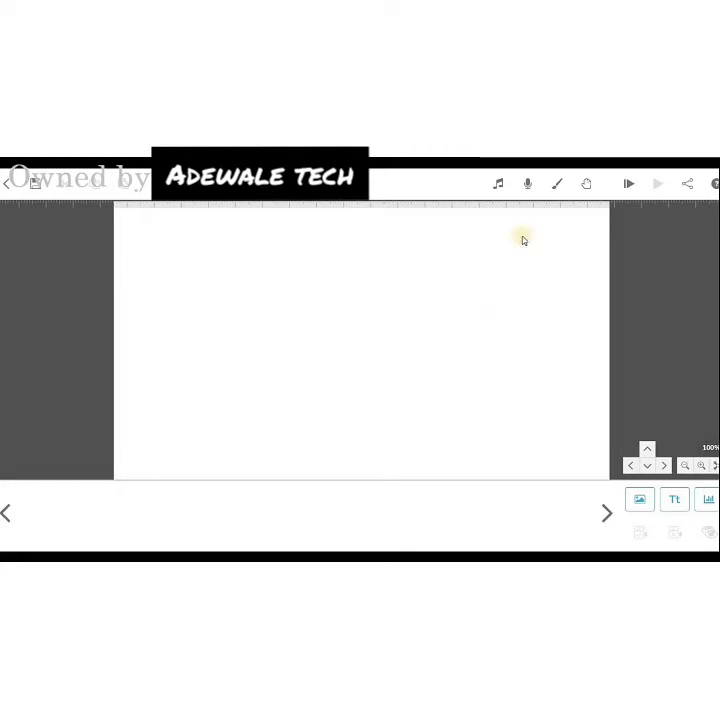
Step: Give the canvas background the first texture in the second row and the dark grey colour #2f2f2f
left_click(556, 190)
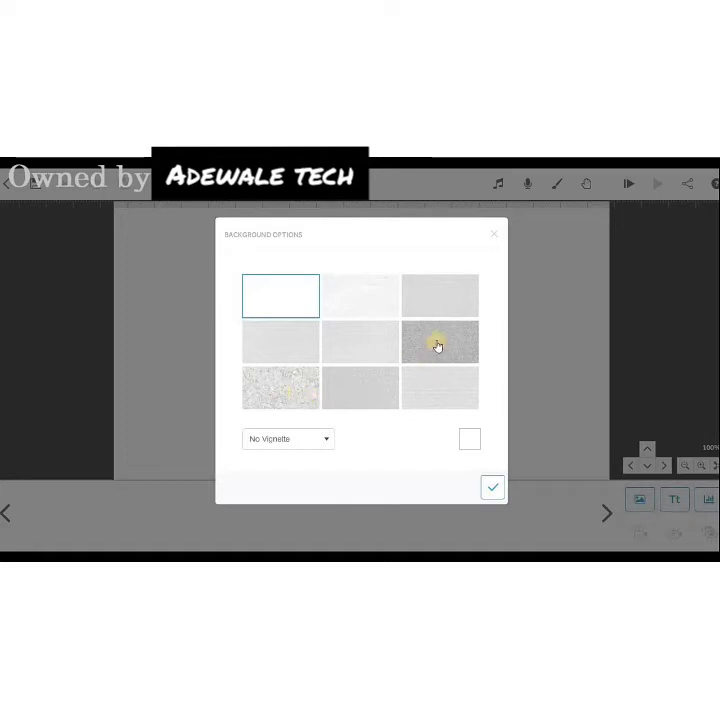
left_click(289, 339)
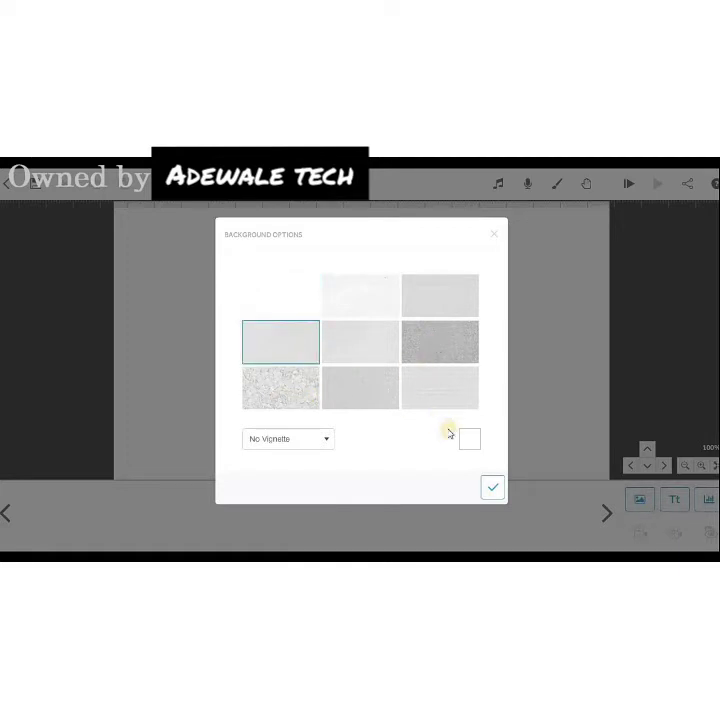
left_click(470, 441)
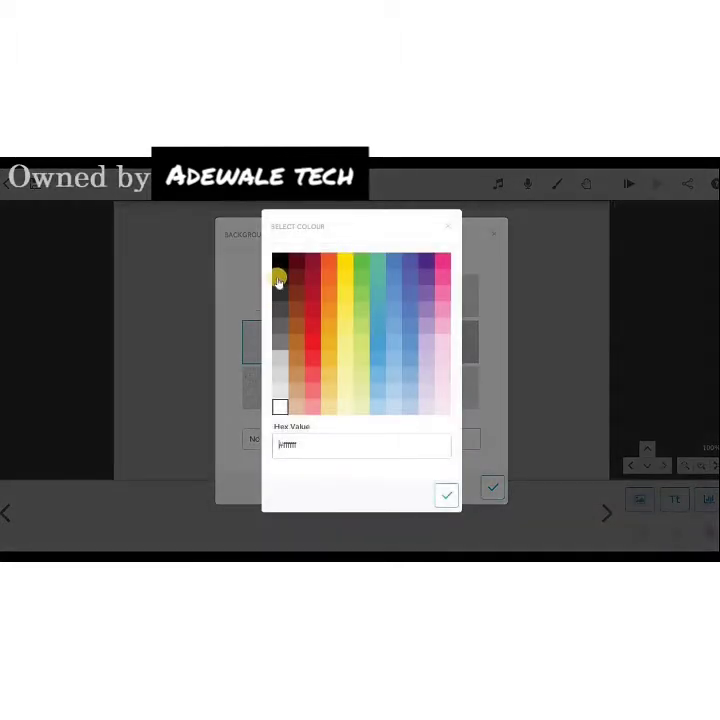
left_click(280, 261)
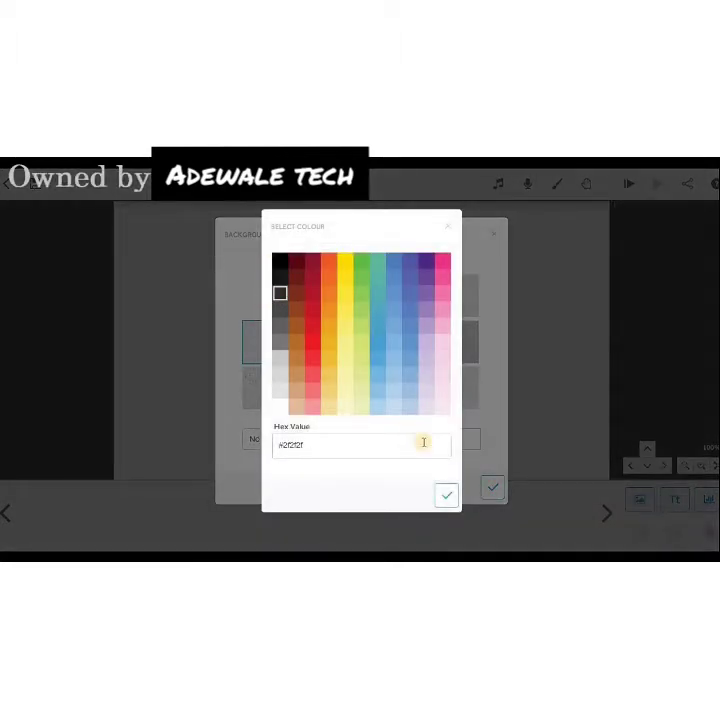
left_click(447, 496)
left_click(494, 487)
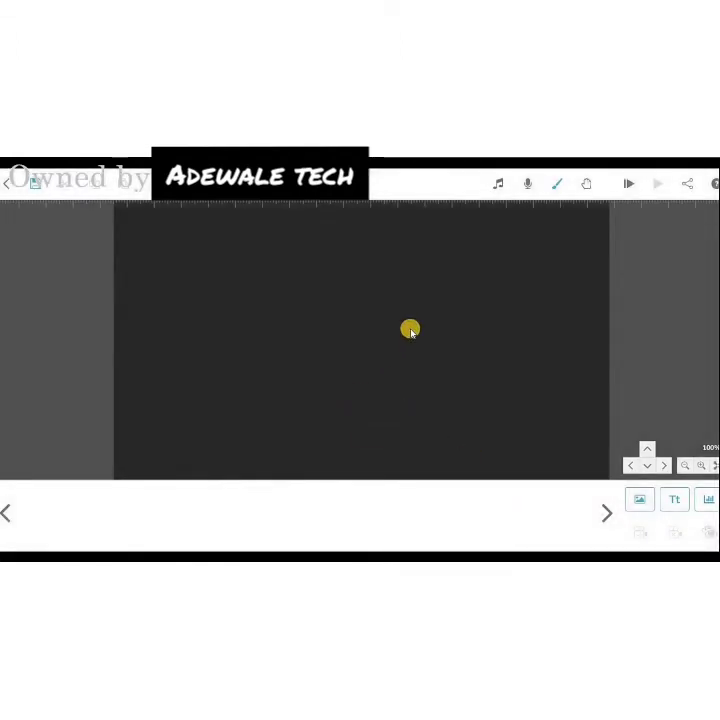
Step: Change the canvas background colour to white and confirm the background options
left_click(555, 185)
left_click(466, 443)
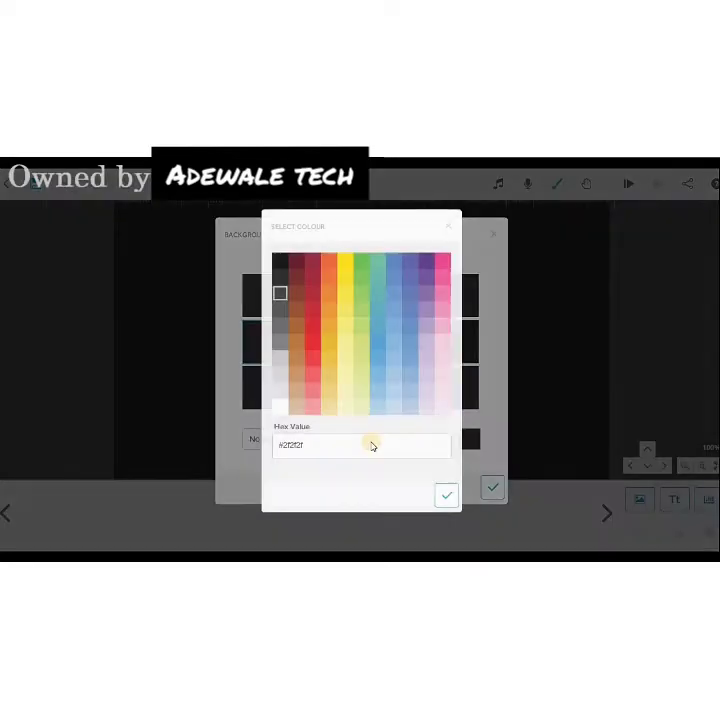
left_click(280, 407)
left_click(449, 497)
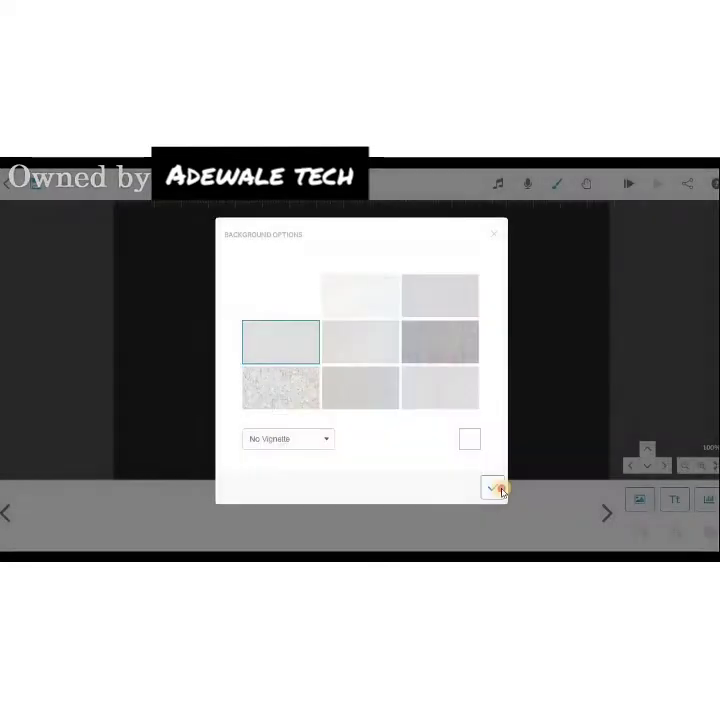
left_click(499, 487)
left_click(556, 187)
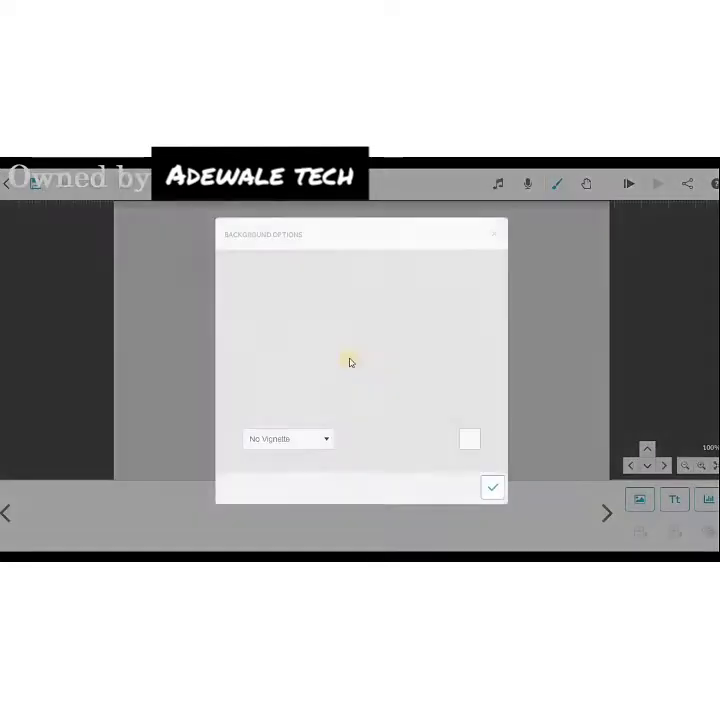
left_click(493, 489)
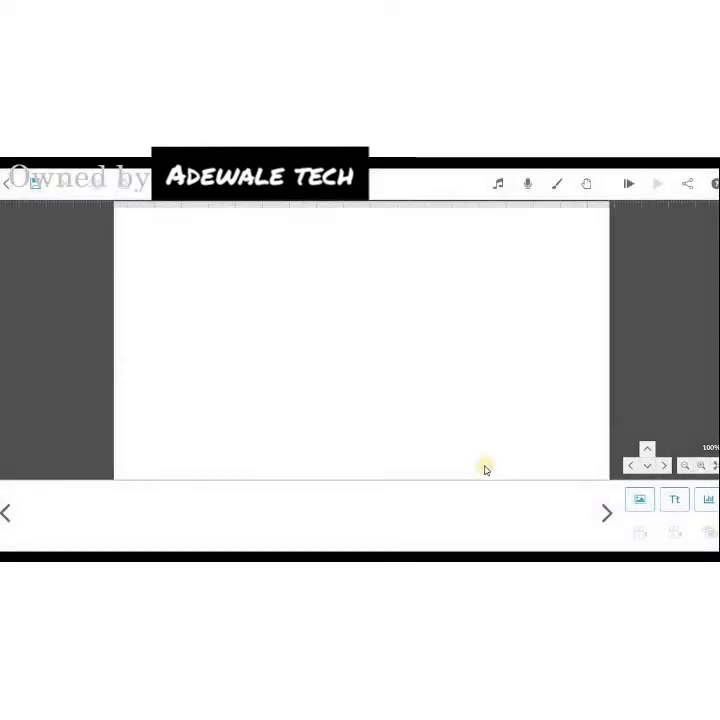
Step: Set the default scribe hand to the hand holding the black-and-gold pen from the hannah set
left_click(586, 187)
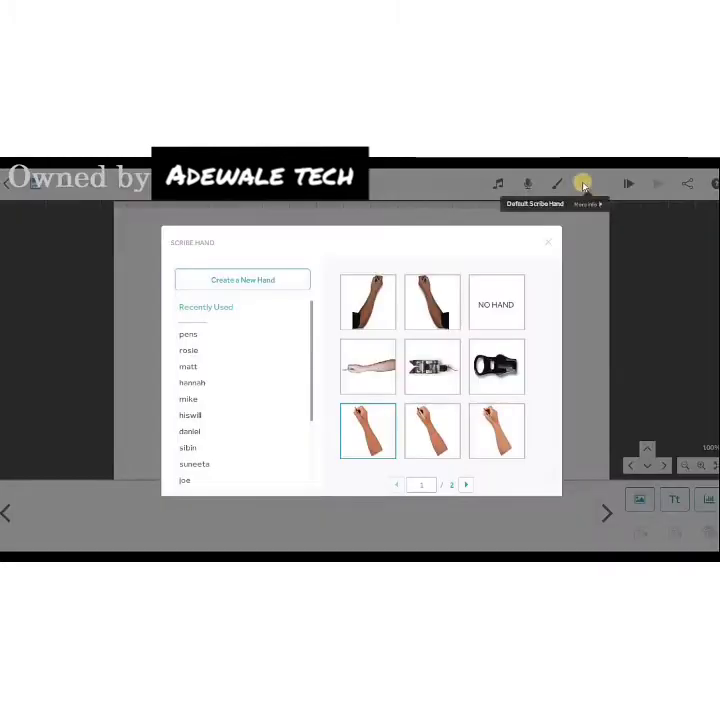
left_click(548, 246)
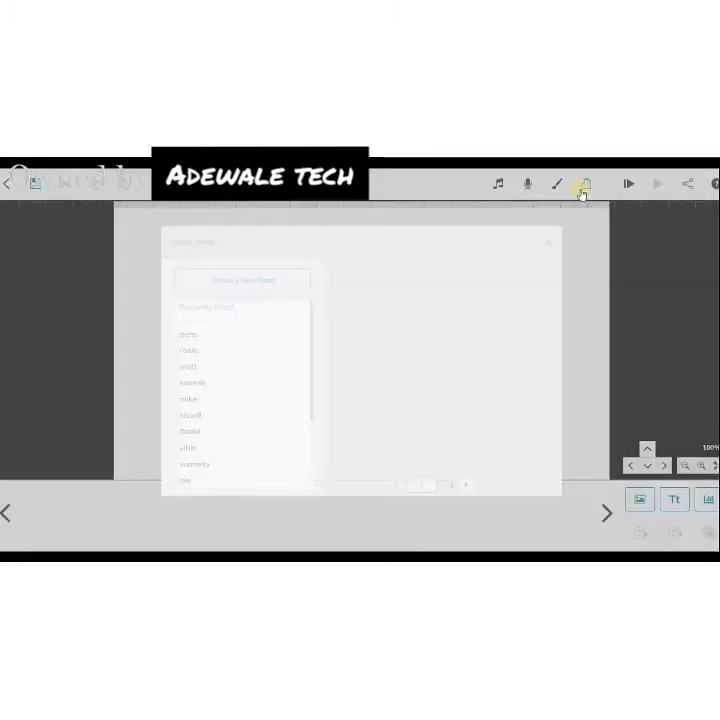
left_click(585, 186)
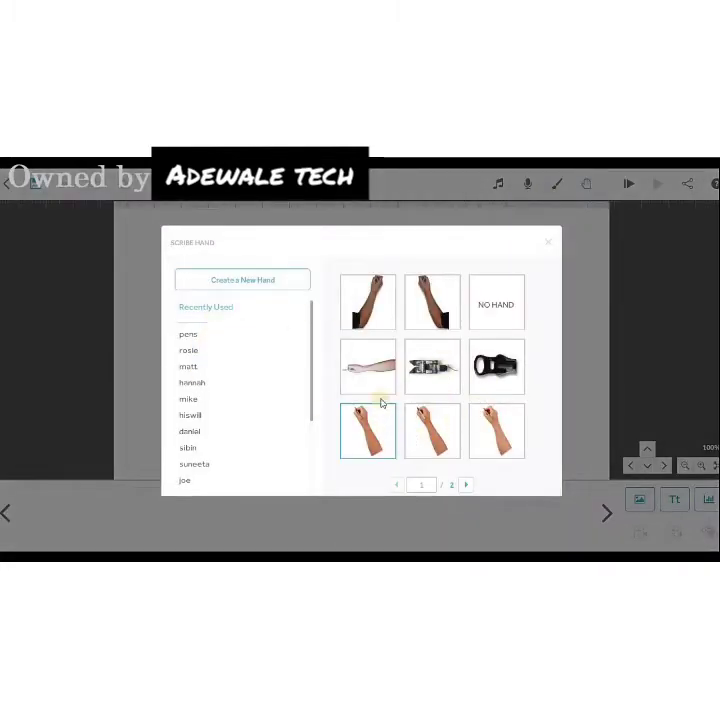
left_click(194, 386)
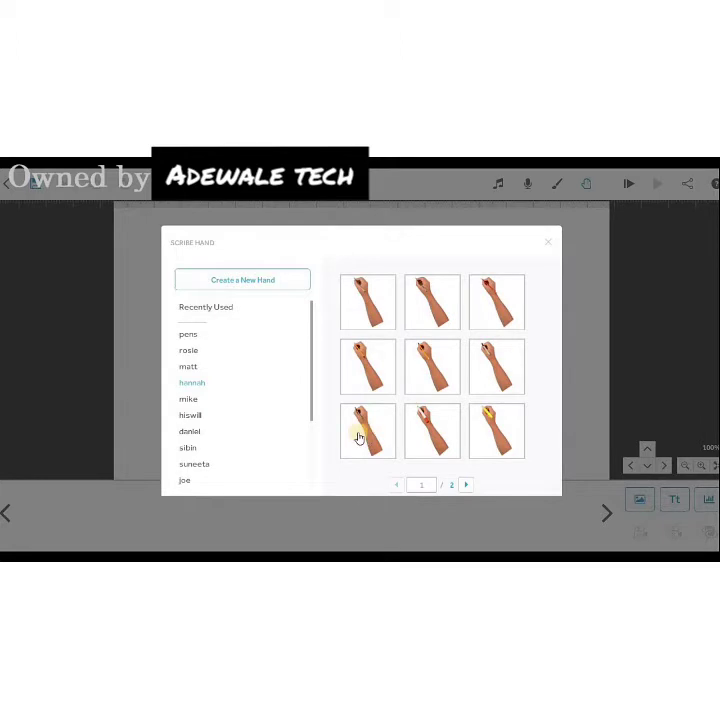
left_click(358, 437)
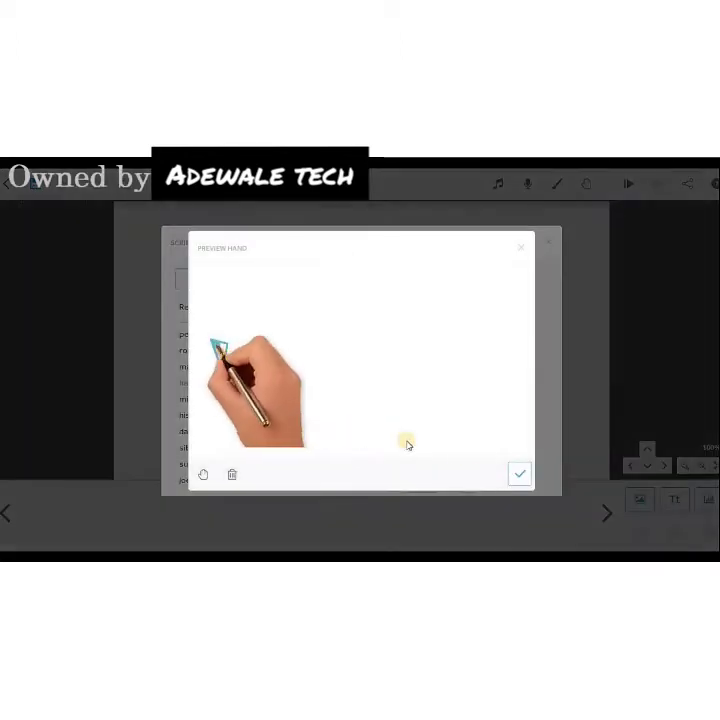
left_click(525, 479)
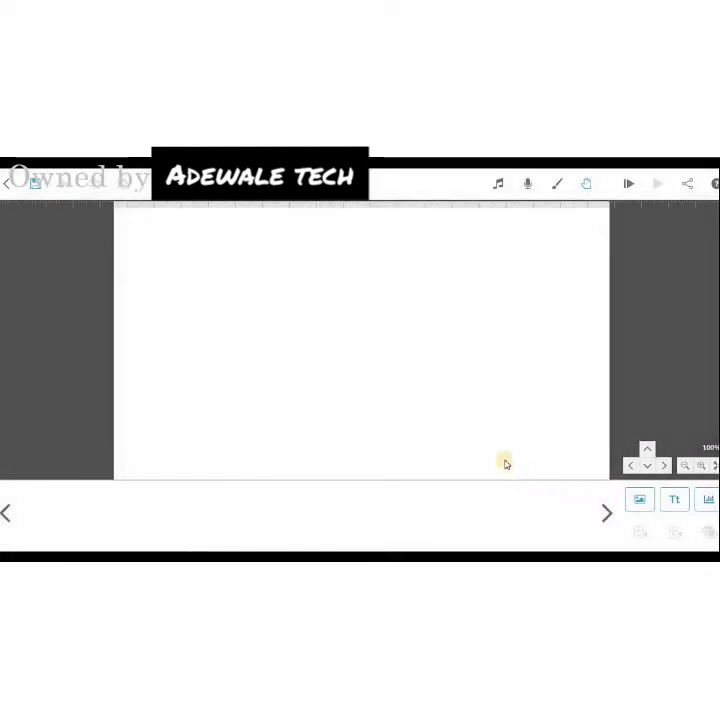
Step: Add the recently used image of a man raising both arms behind a laptop, and shift it slightly right on the canvas
left_click(638, 502)
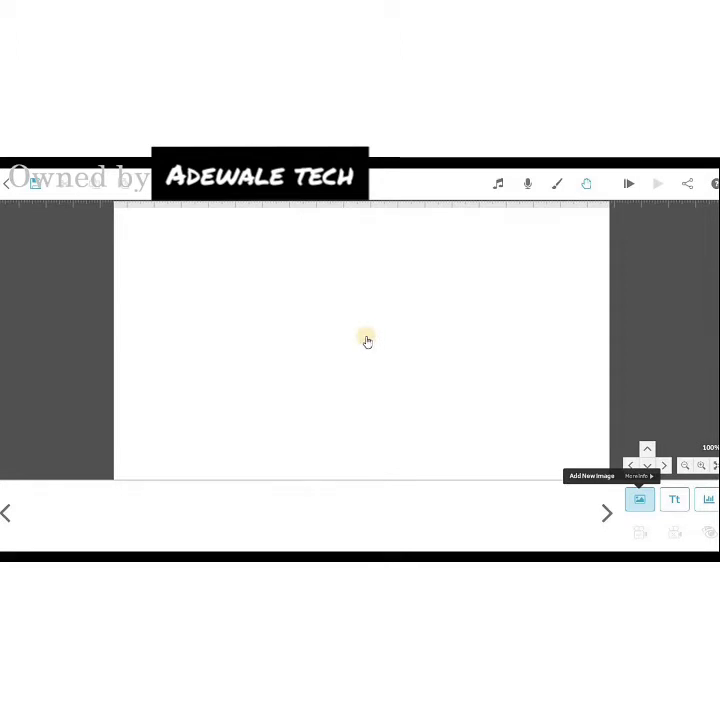
left_click(367, 341)
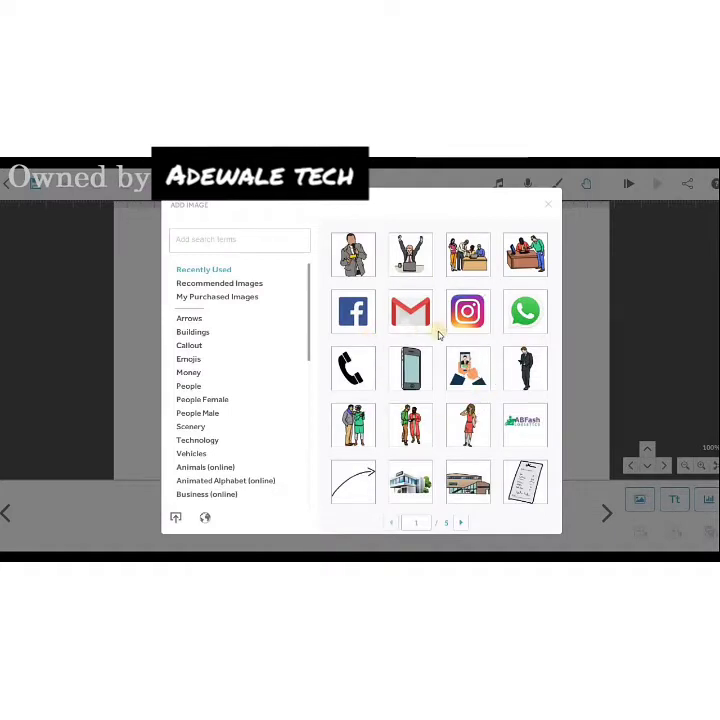
left_click(404, 254)
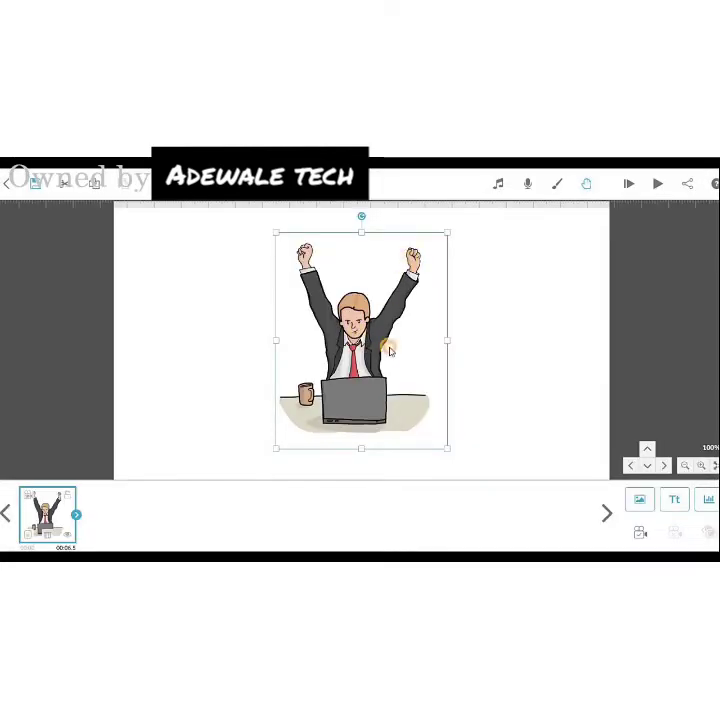
left_click_drag(390, 350, 404, 352)
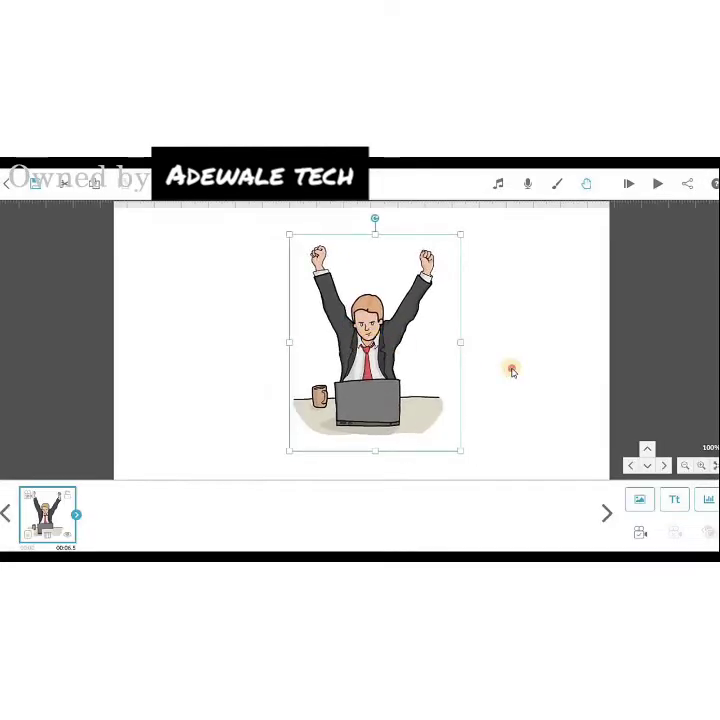
Step: Examine the ways to add an image, including importing a file from Downloads and browsing the library's image categories, without adding one
left_click(637, 502)
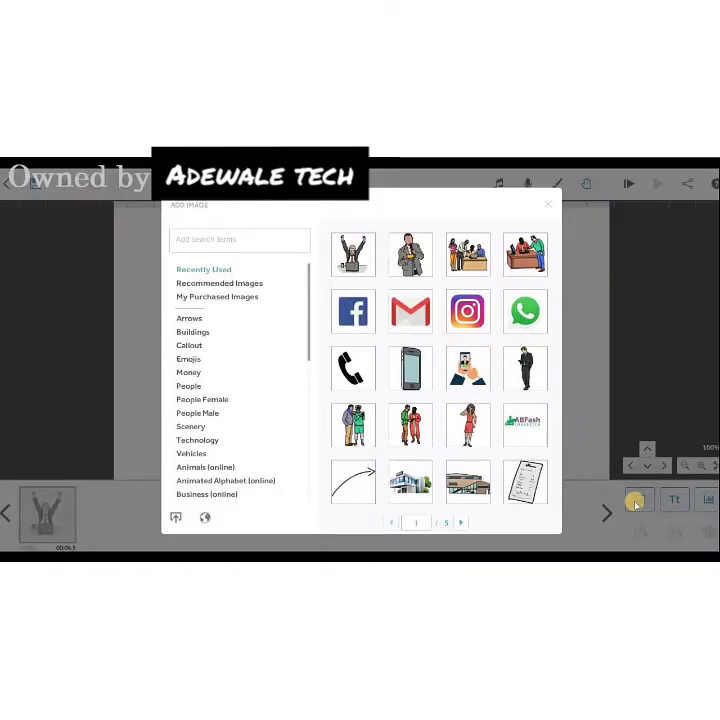
left_click(173, 517)
left_click(40, 257)
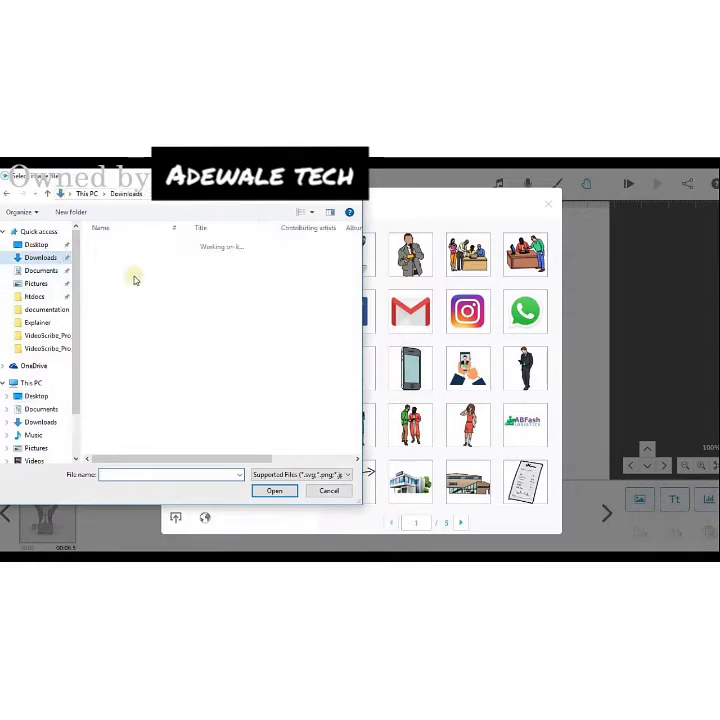
left_click(346, 492)
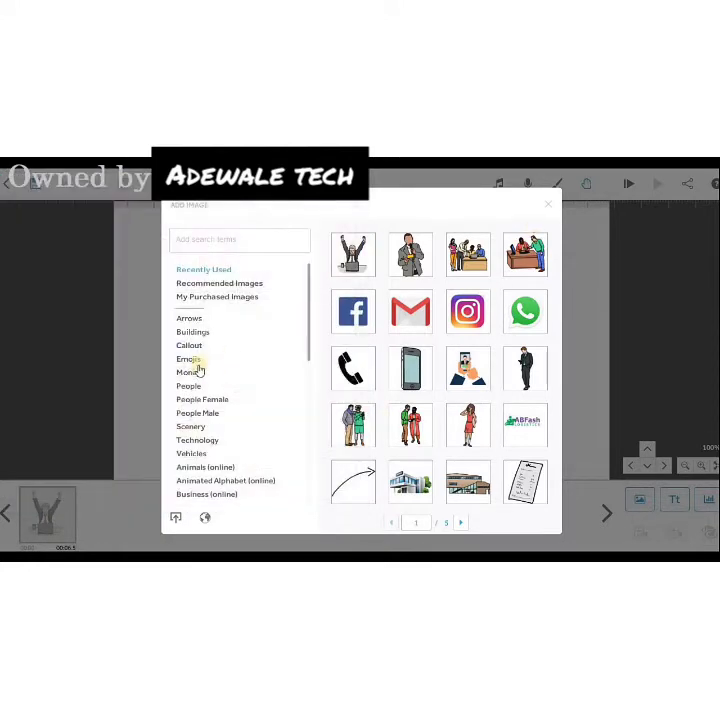
scroll(198, 371, "down", 2)
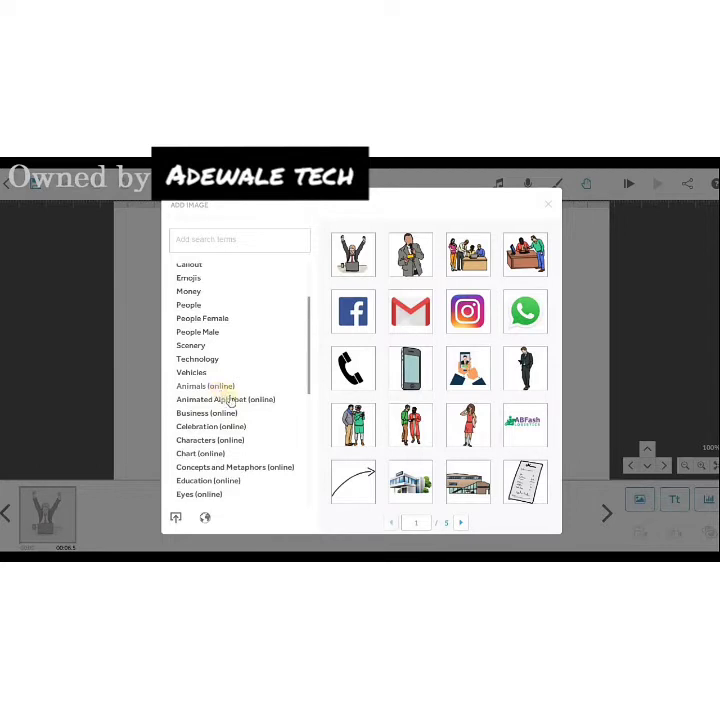
scroll(235, 408, "down", 3)
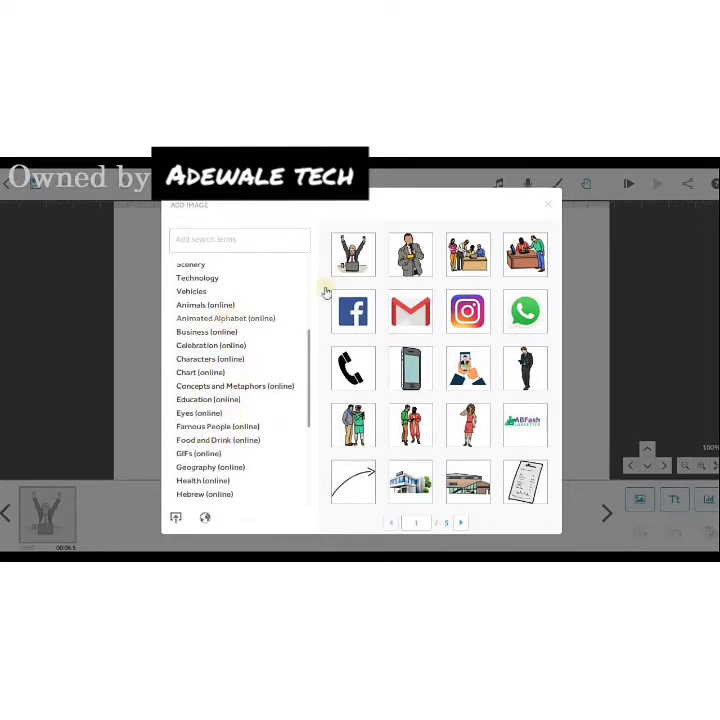
left_click(547, 207)
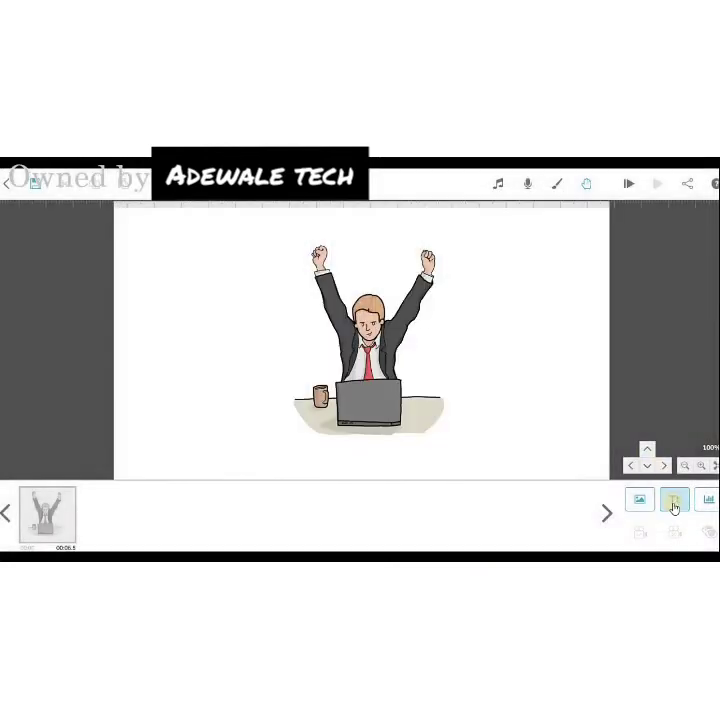
Step: Add the text "Hello world" beside the man with the laptop, and look at the options for adding a chart
left_click(675, 505)
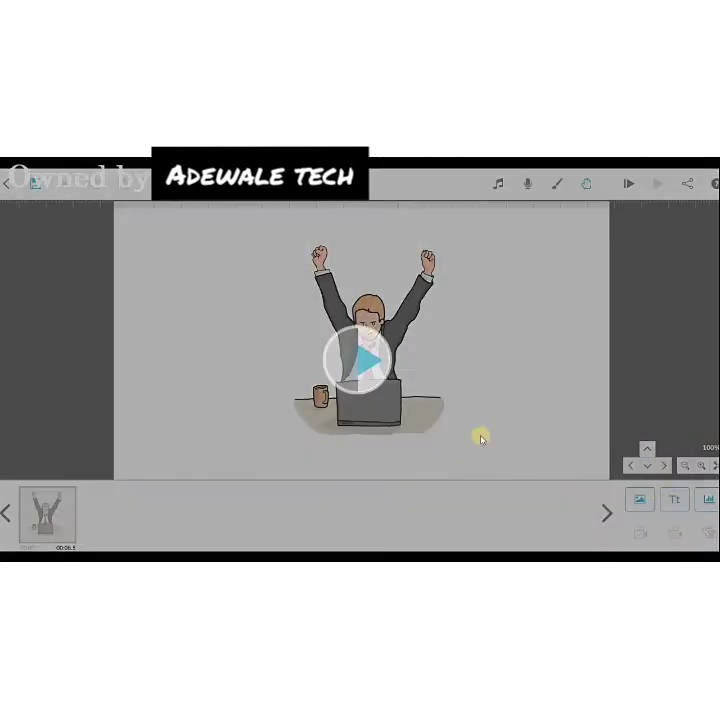
type("Hello world")
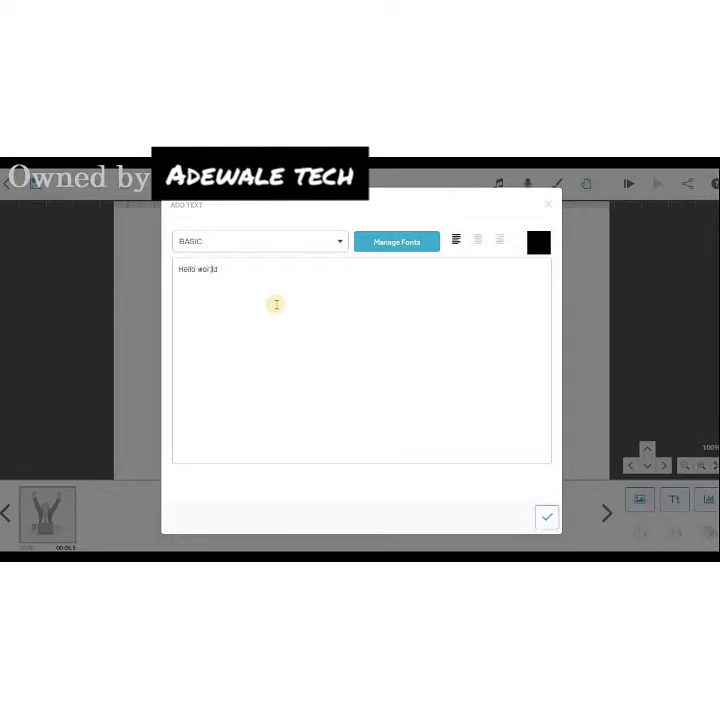
left_click(546, 516)
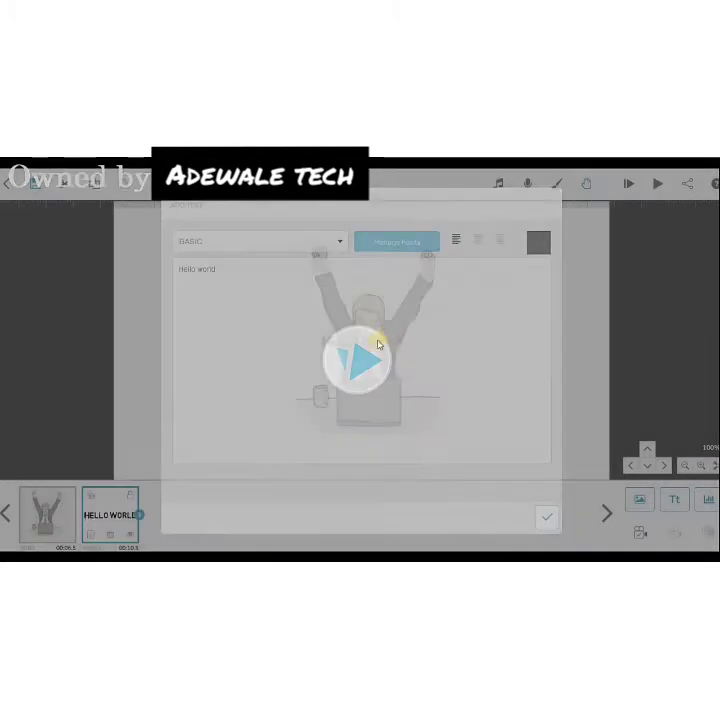
left_click_drag(370, 341, 222, 342)
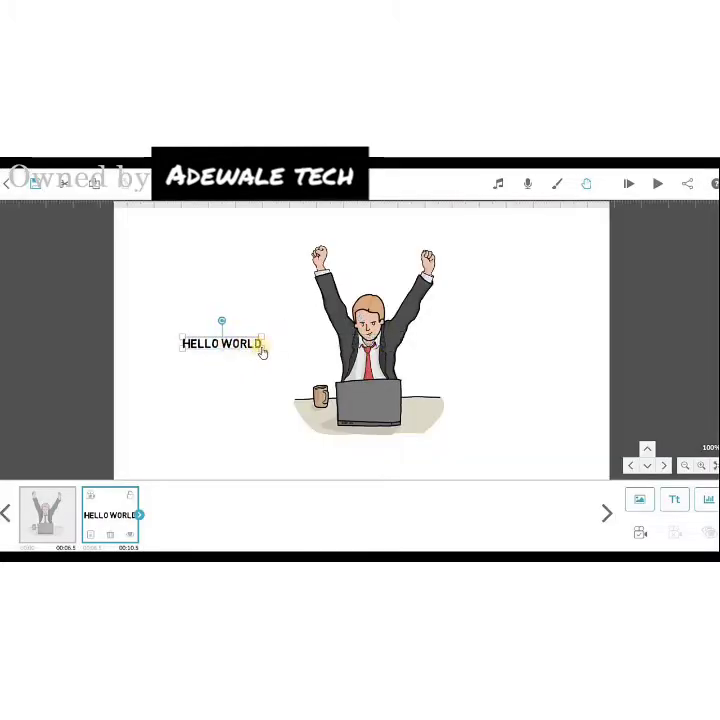
left_click(474, 360)
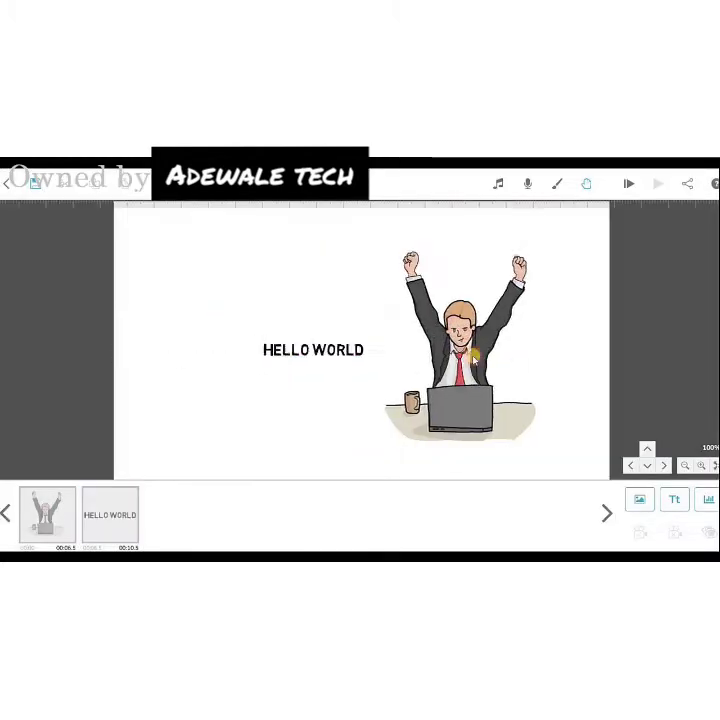
left_click(708, 503)
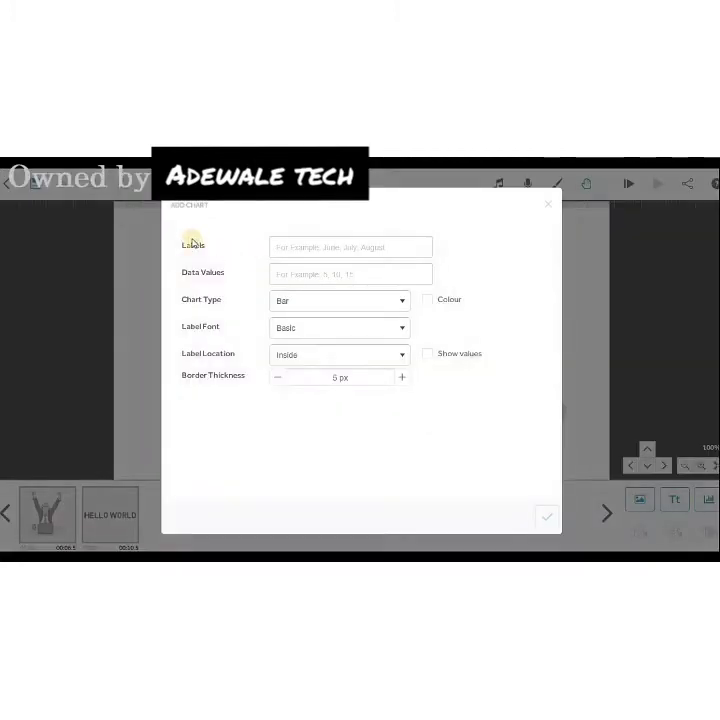
left_click(545, 206)
Step: Open the Hello world text for editing and examine its font choices and the available and imported fonts in the font manager
left_click(318, 350)
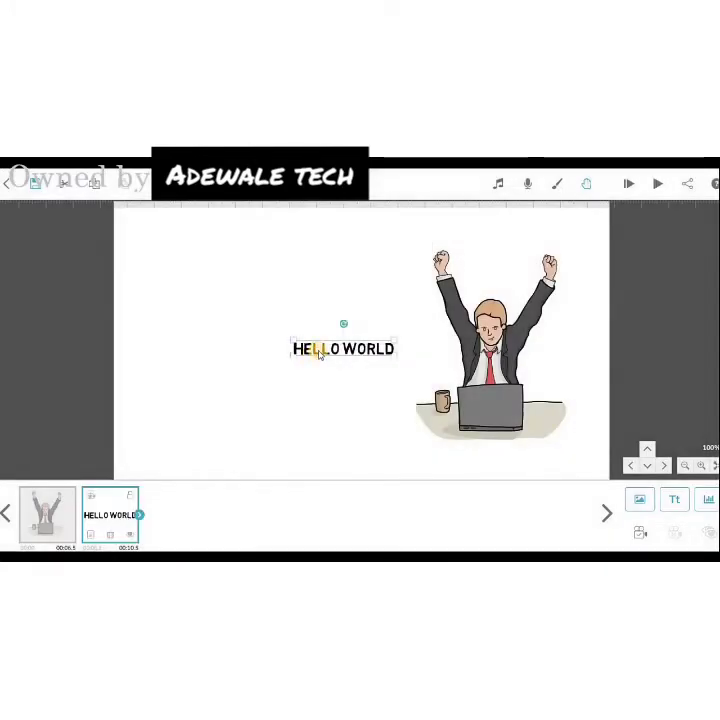
double_click(320, 352)
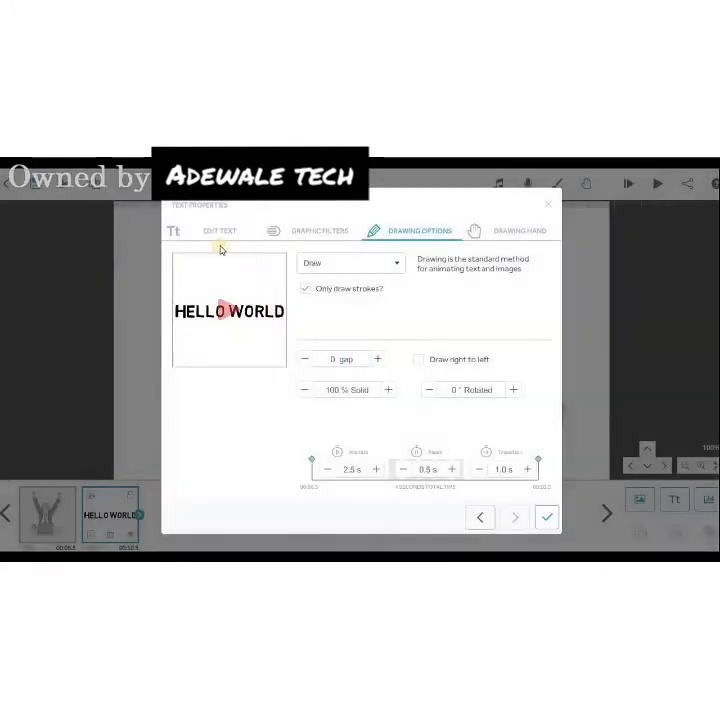
left_click(215, 232)
left_click(183, 268)
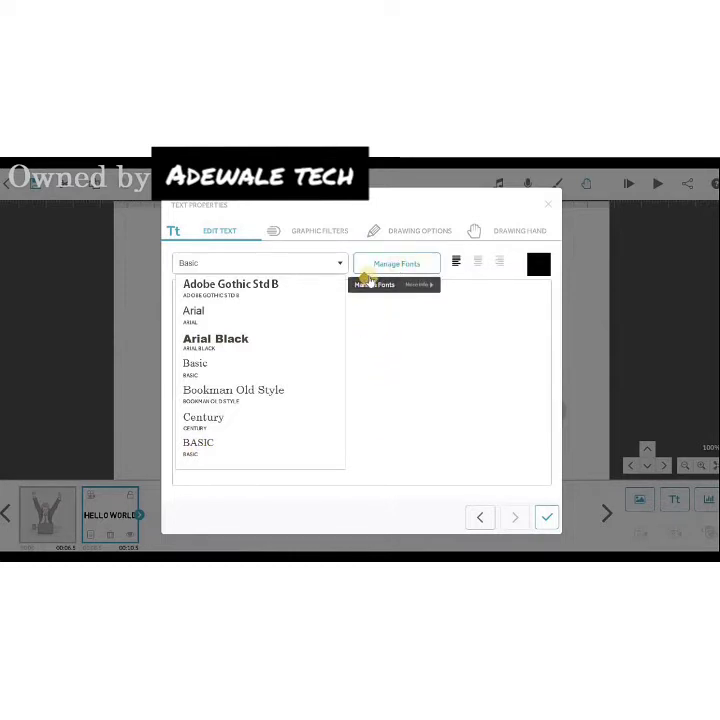
left_click(370, 283)
mouse_move(311, 354)
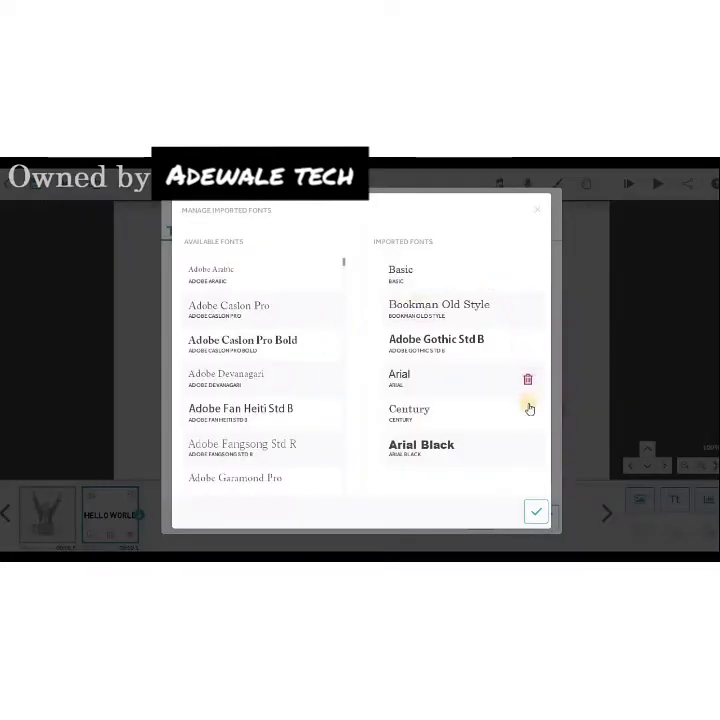
mouse_move(529, 416)
mouse_move(205, 339)
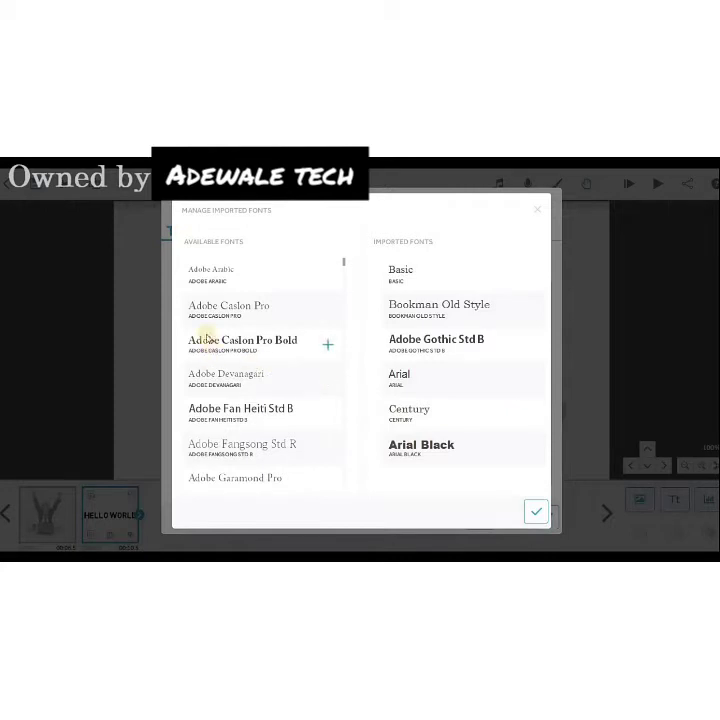
Step: Prepare to import the Adobe Caslon Pro Bold font with the Latin Extended, Greek, Cyrillic, Armenian, Hebrew and Arabic character sets
left_click(326, 349)
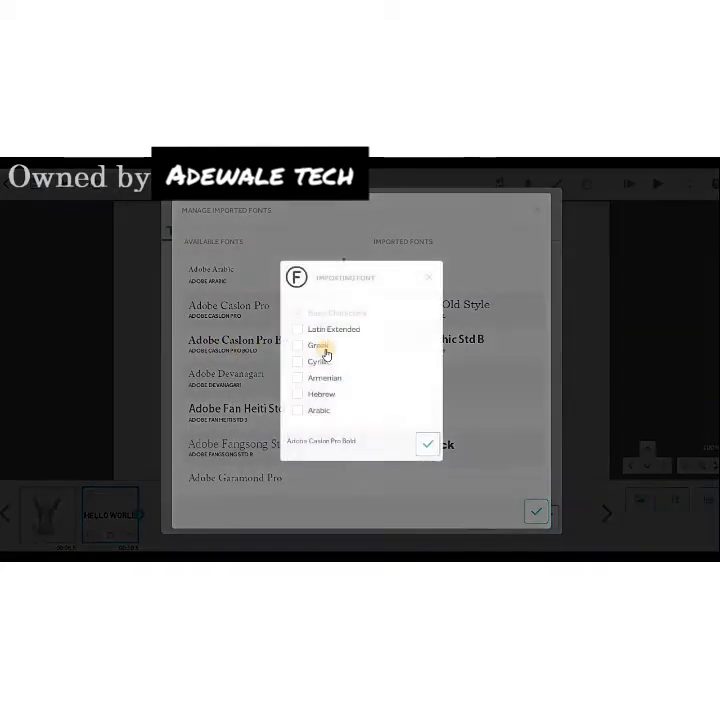
left_click(429, 278)
left_click(332, 344)
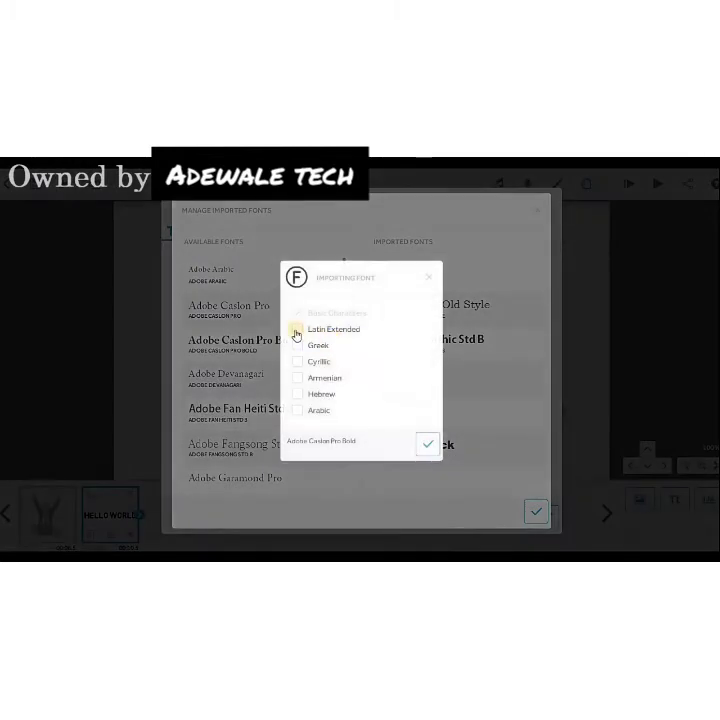
left_click(296, 332)
left_click(297, 361)
left_click(297, 378)
left_click(297, 394)
left_click(297, 410)
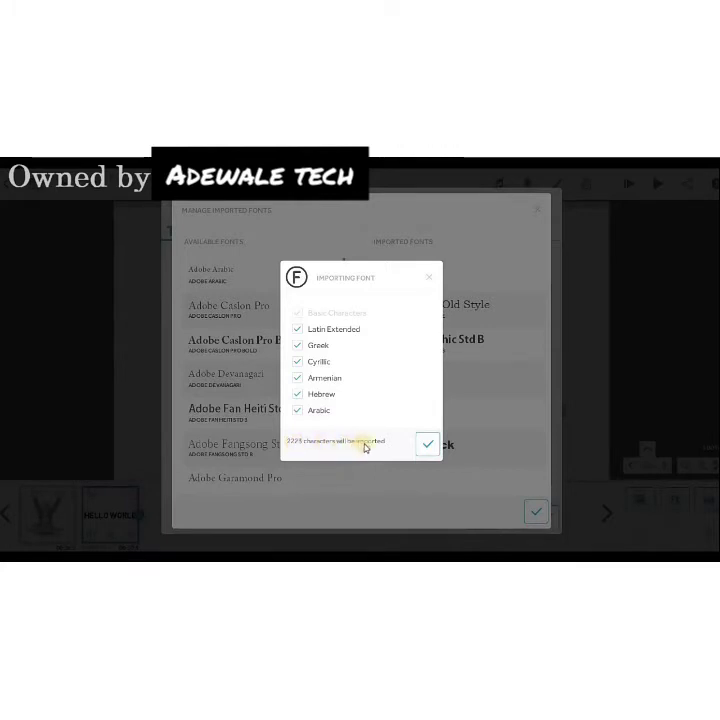
Step: Remove the Hebrew and Arabic character sets from the import, cancel importing the font and leave the font manager
left_click(299, 412)
left_click(298, 395)
left_click(297, 377)
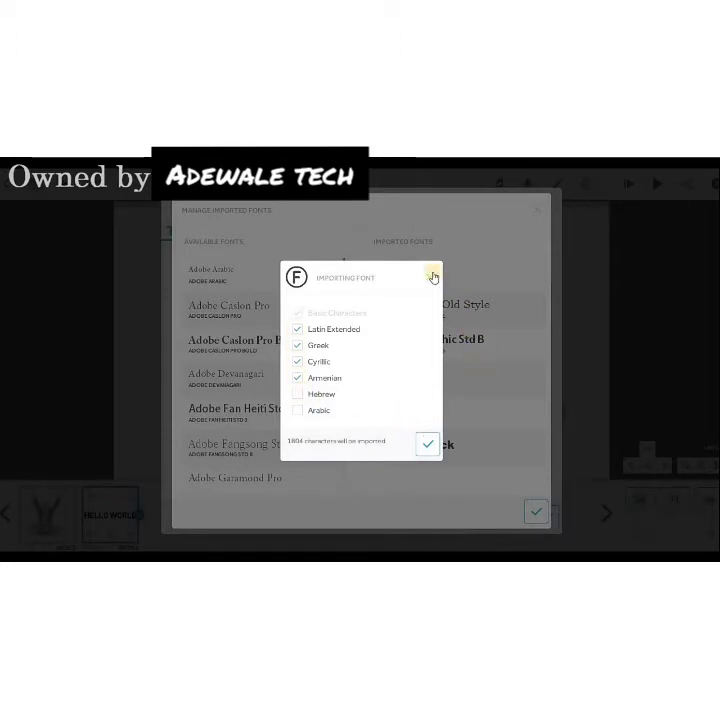
left_click(516, 239)
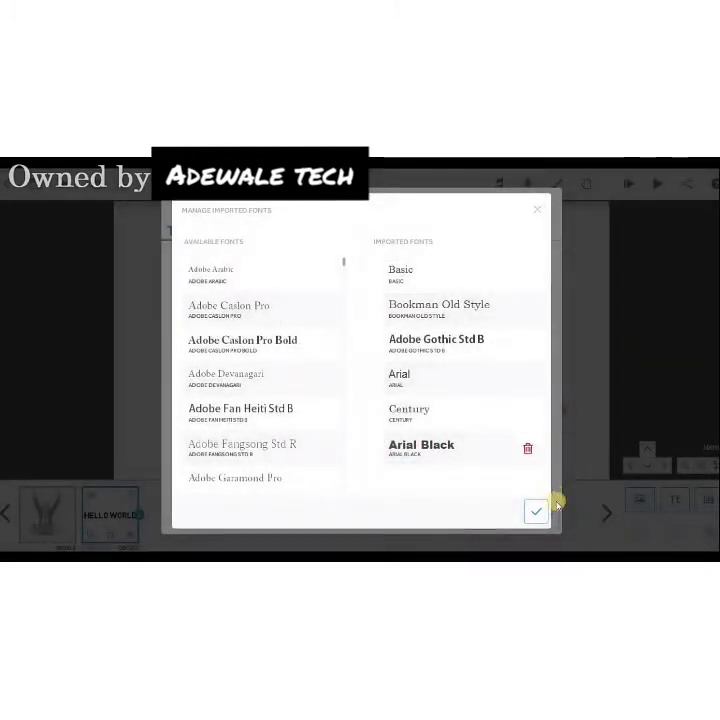
left_click(542, 209)
Step: Change the Hello world text's font to Arial Black and apply the text properties
left_click(246, 273)
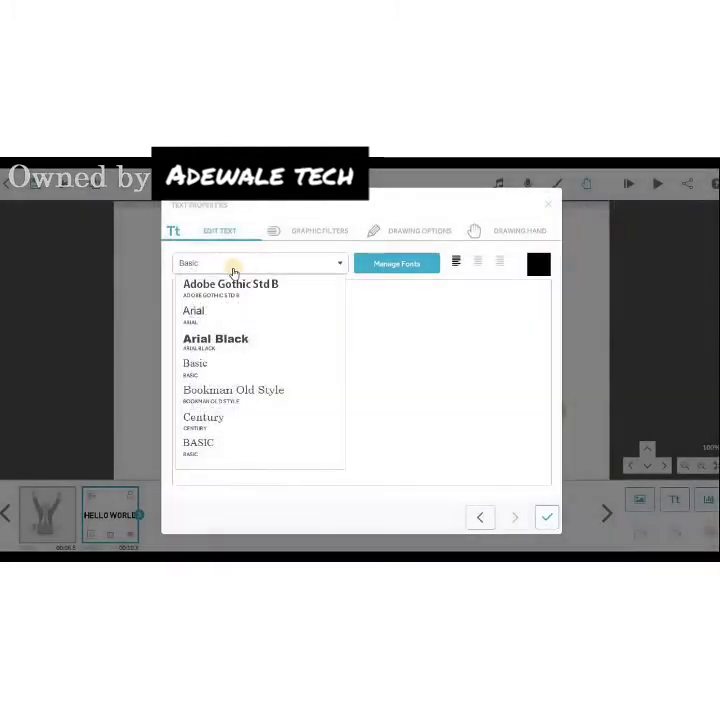
left_click(230, 270)
left_click(230, 270)
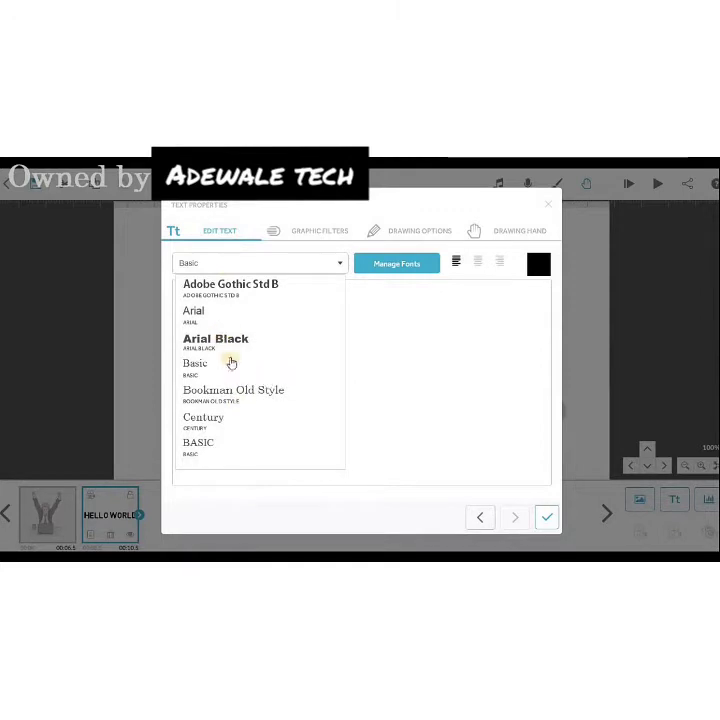
left_click(215, 347)
left_click(546, 517)
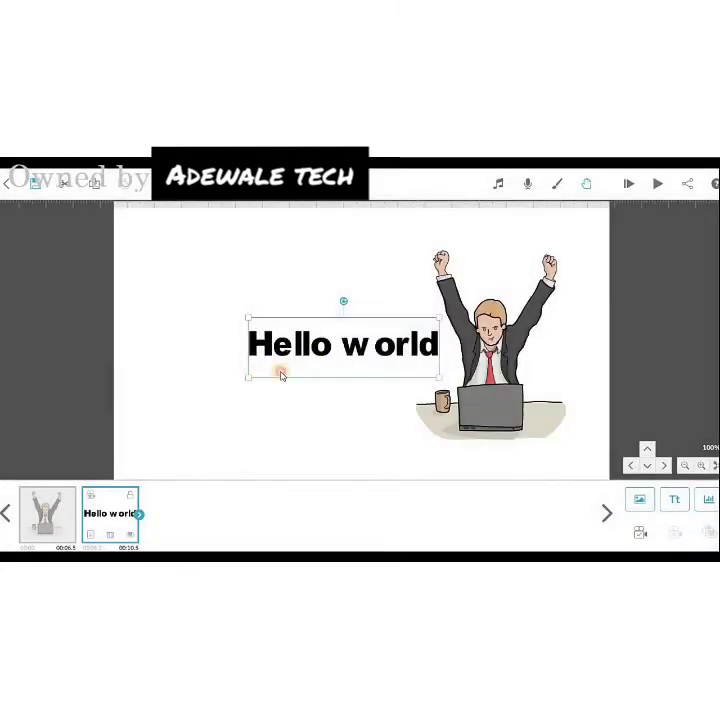
Step: Shift the Hello world text away from the man with the laptop, and delete the text from the scribe
left_click_drag(281, 373, 267, 390)
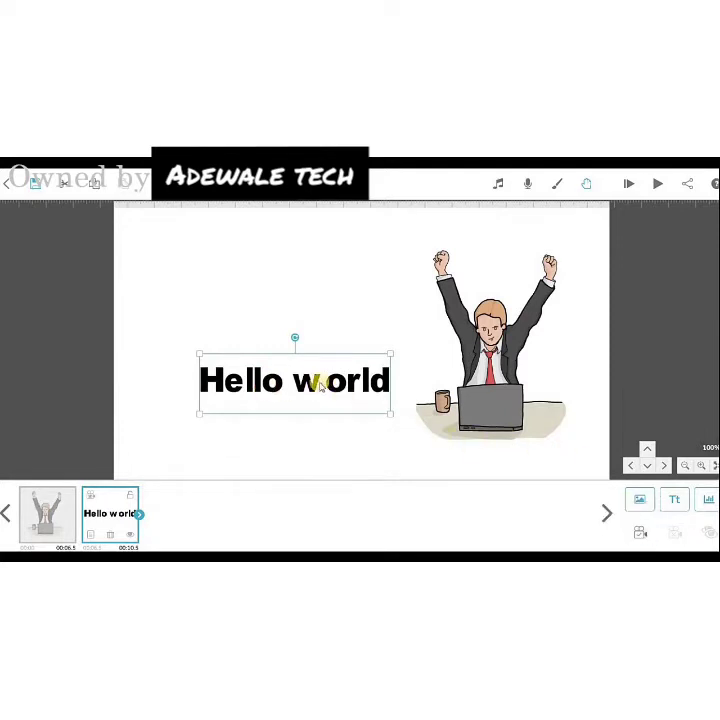
left_click_drag(294, 379, 174, 368)
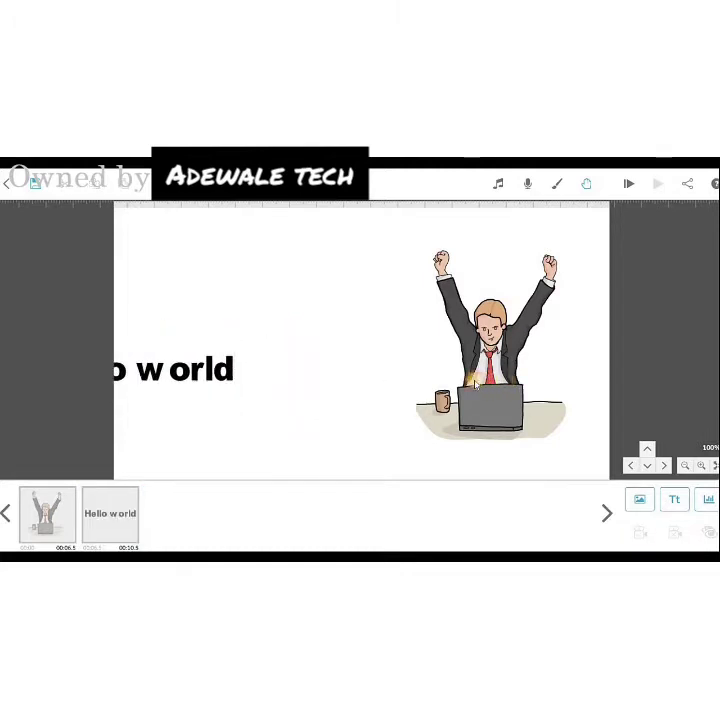
left_click_drag(276, 375, 241, 373)
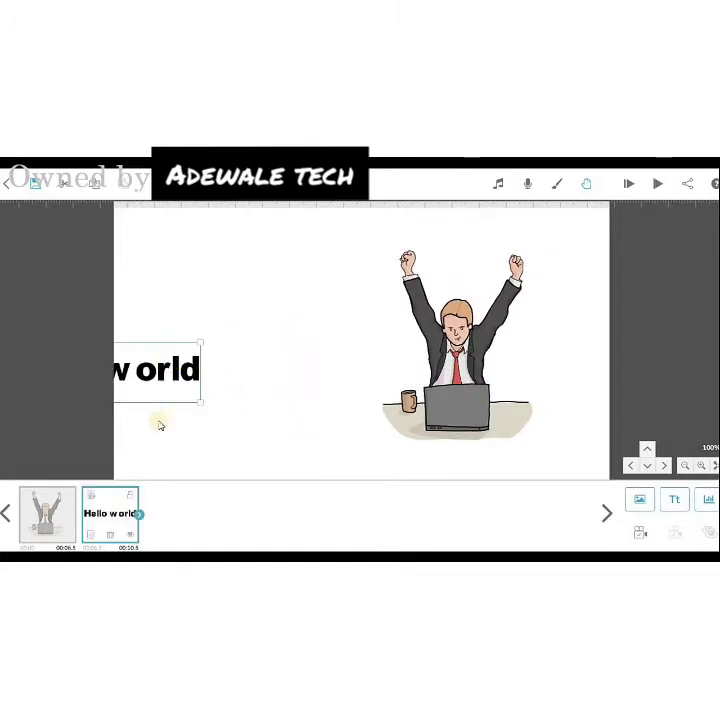
left_click(104, 528)
Step: Move the image of the man with the laptop to about the middle of the canvas, and preview its animation
left_click(430, 397)
left_click(469, 379)
left_click_drag(469, 379, 372, 384)
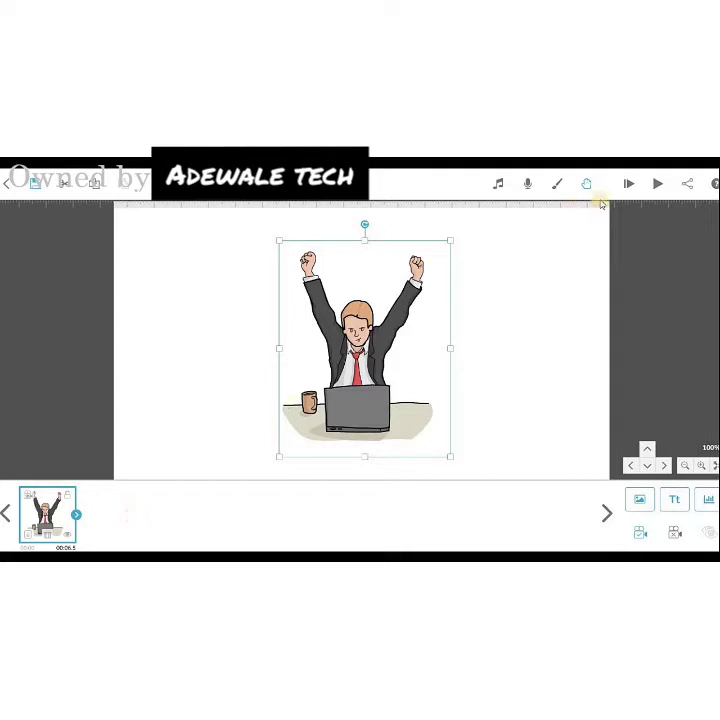
left_click(657, 183)
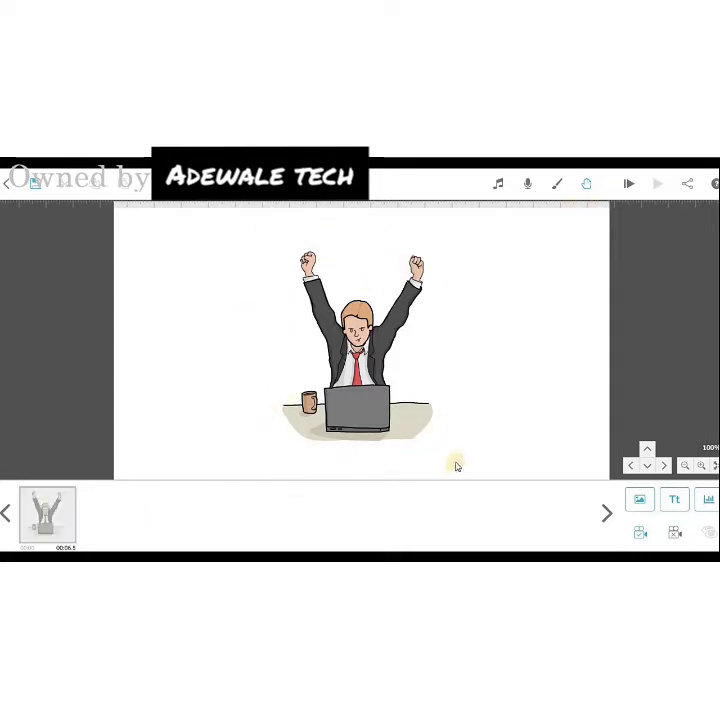
Step: Move the man image to the canvas's right edge, clear and set its camera position again, and preview the scribe from the start
left_click_drag(368, 395, 546, 390)
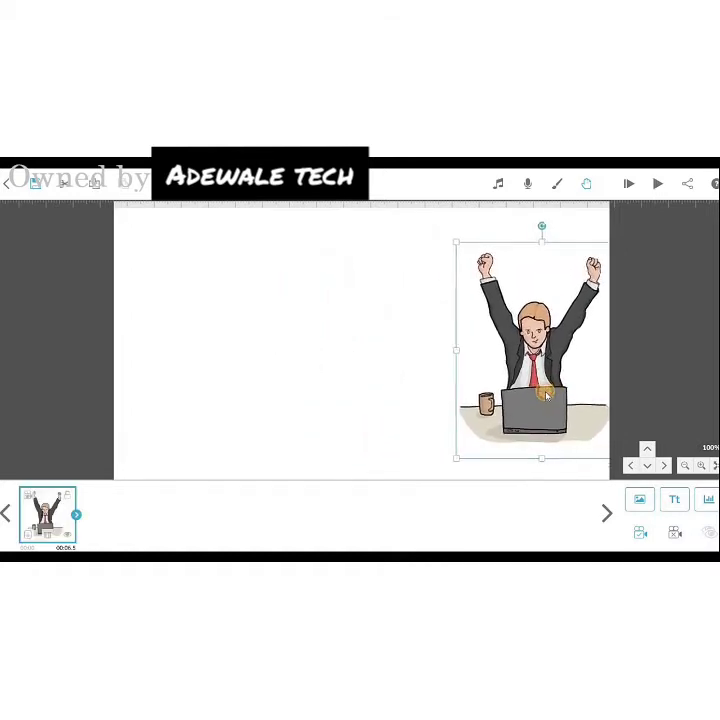
left_click(673, 533)
left_click(640, 535)
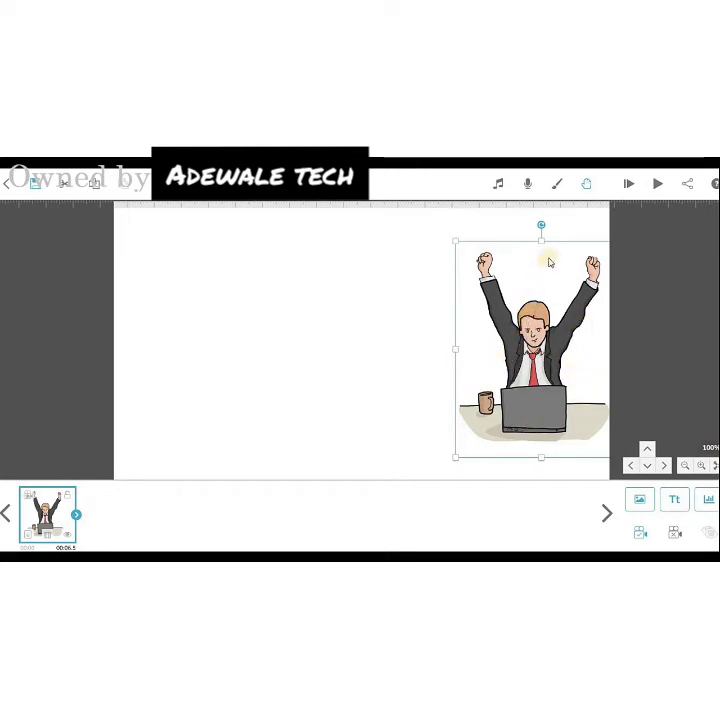
left_click(627, 185)
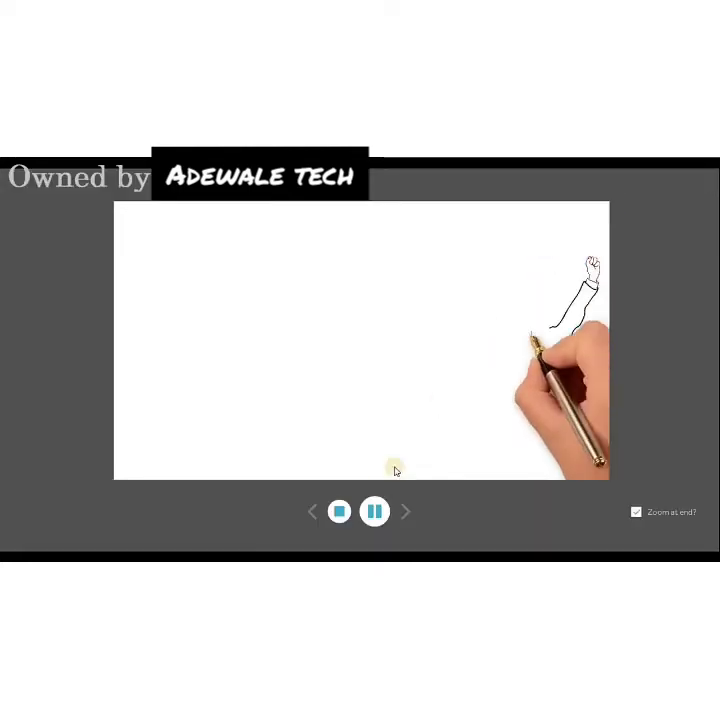
left_click(340, 512)
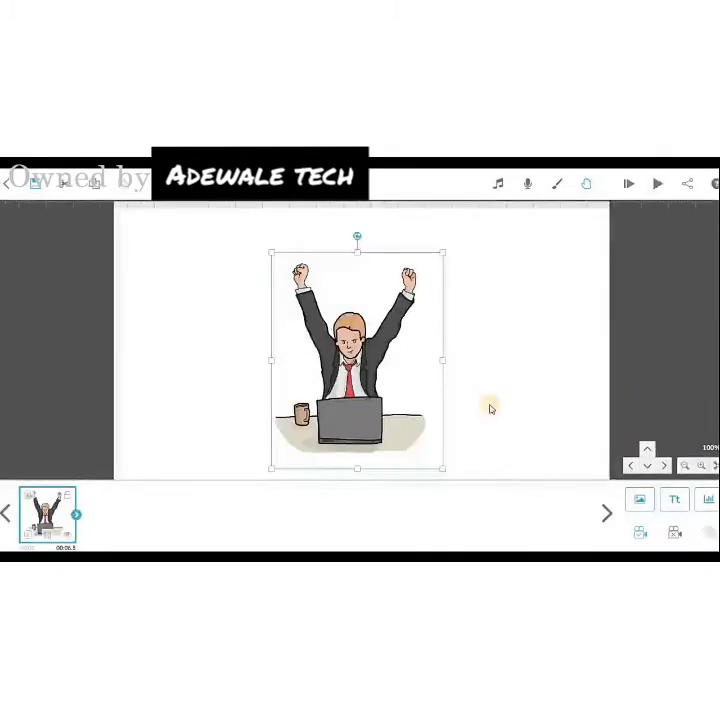
Step: Open the man image's properties and look through its image selection, graphic filter and drawing options
double_click(391, 374)
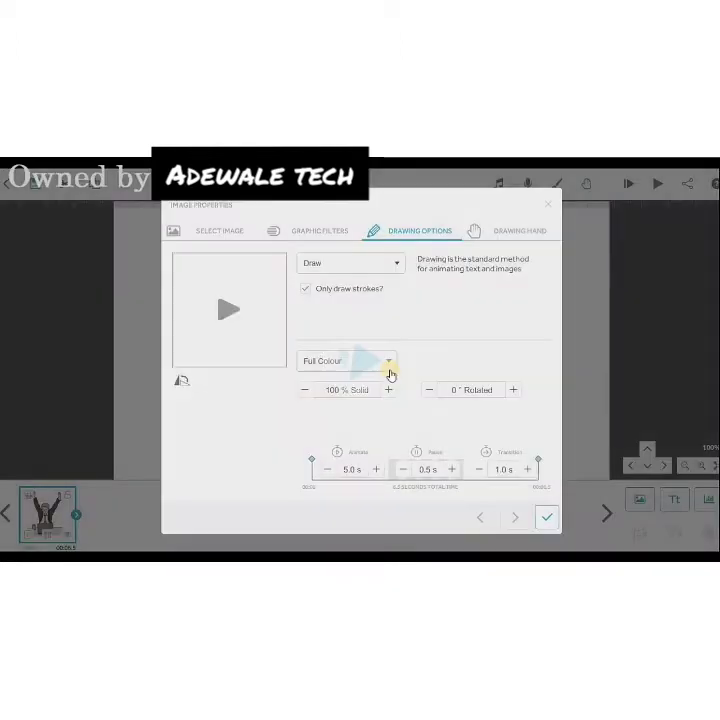
key("Escape")
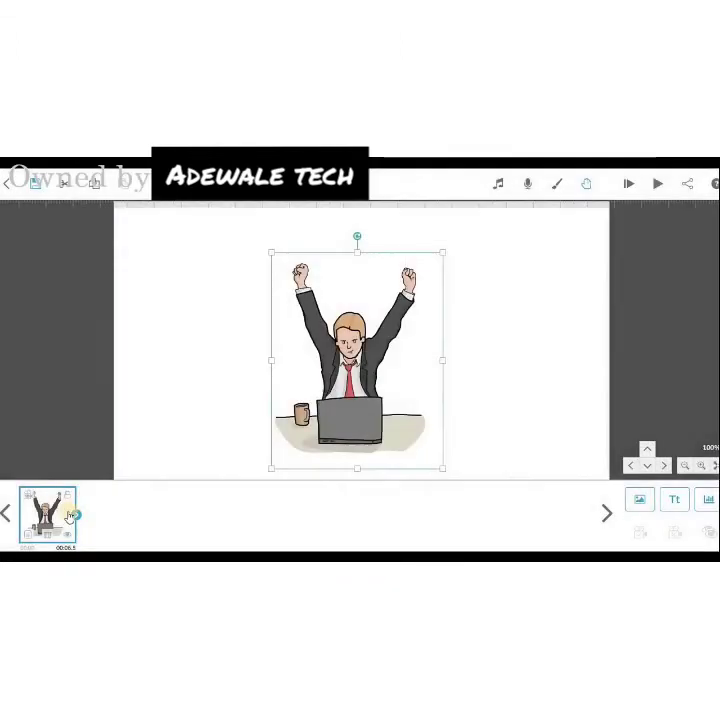
left_click(25, 538)
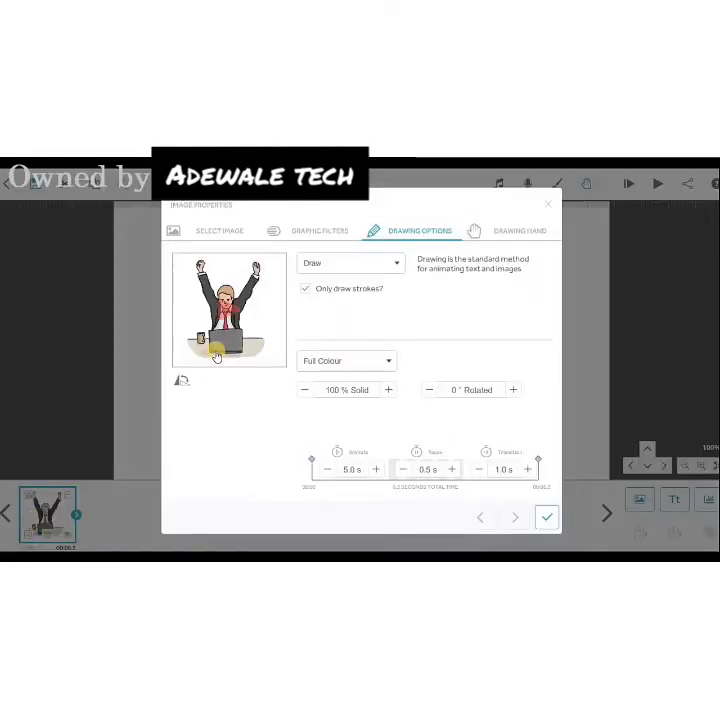
left_click(215, 233)
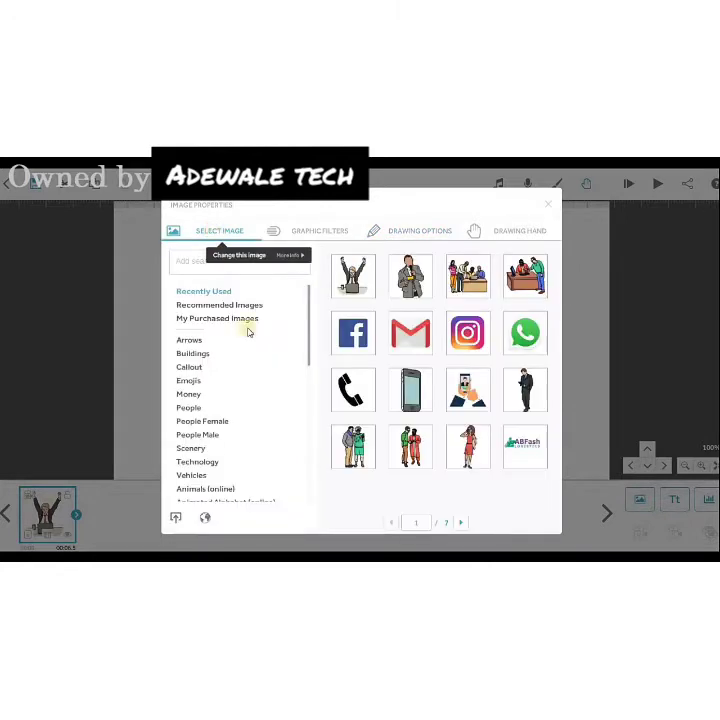
left_click(315, 231)
left_click(398, 236)
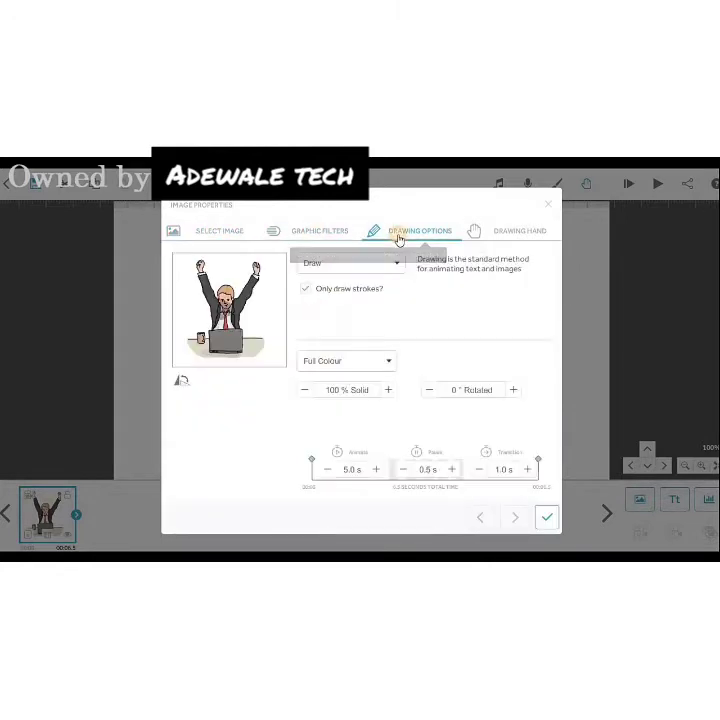
Step: Set the man image to animate with Move In from the lower-left corner, apply it, and preview the animation
left_click(334, 271)
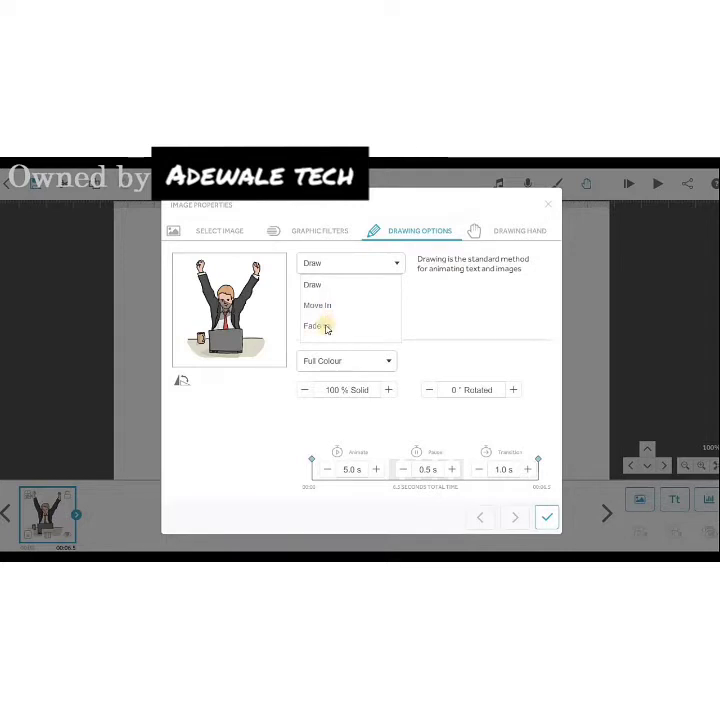
left_click(318, 305)
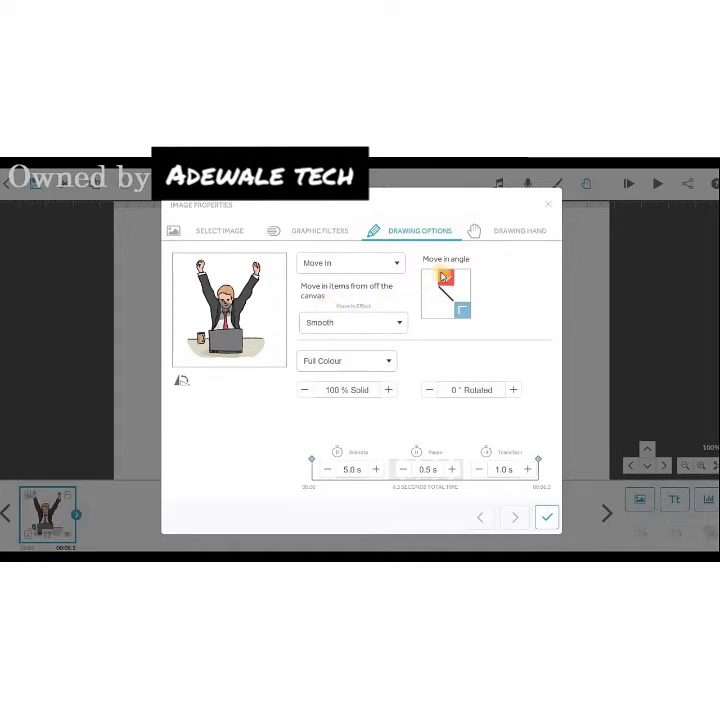
left_click(445, 309)
left_click(461, 294)
left_click(427, 313)
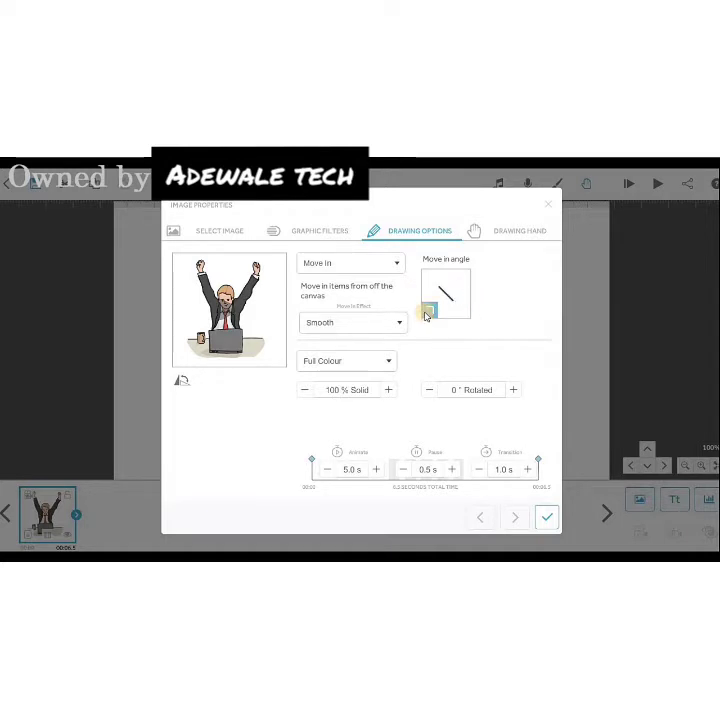
left_click(509, 234)
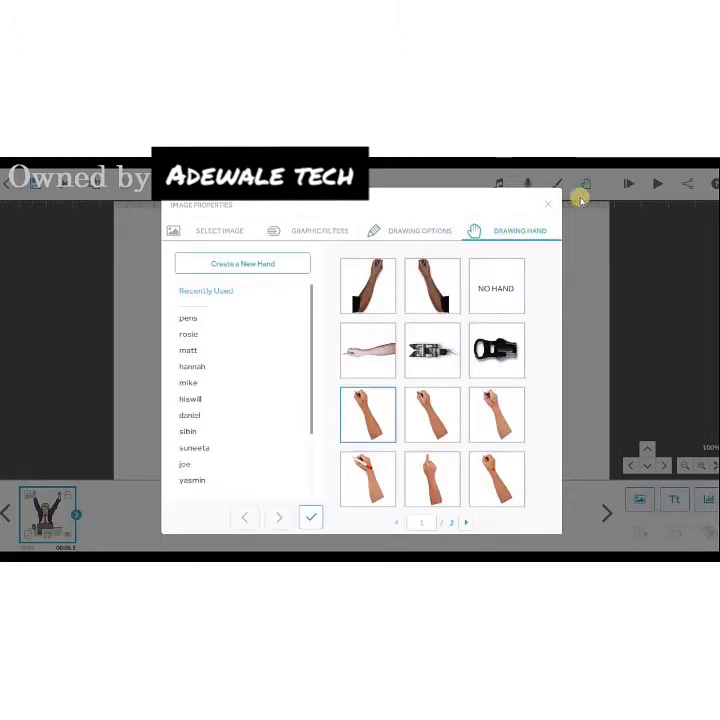
left_click(310, 522)
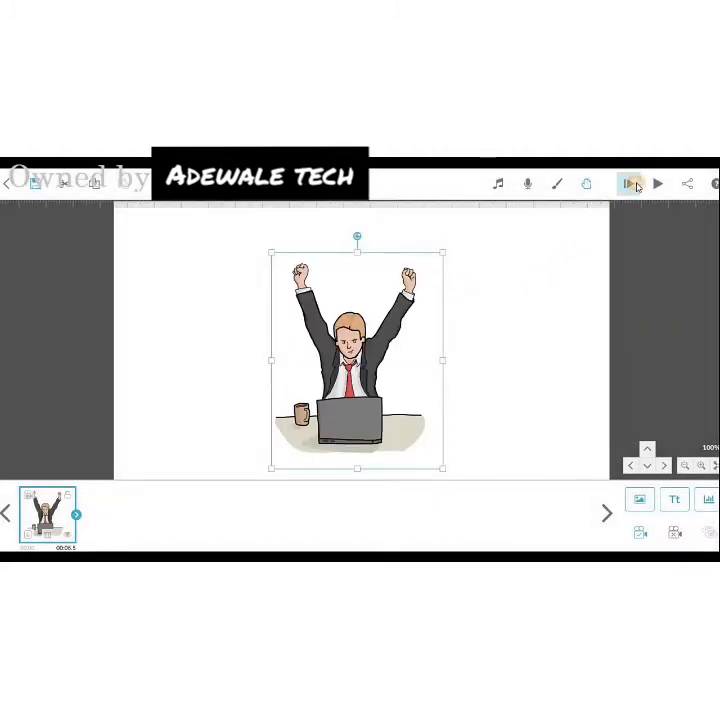
left_click(632, 185)
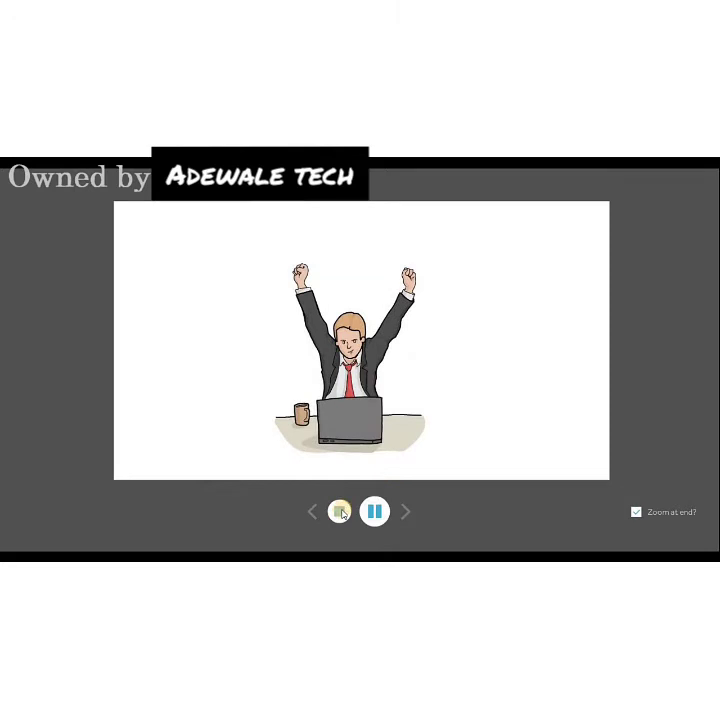
left_click(341, 513)
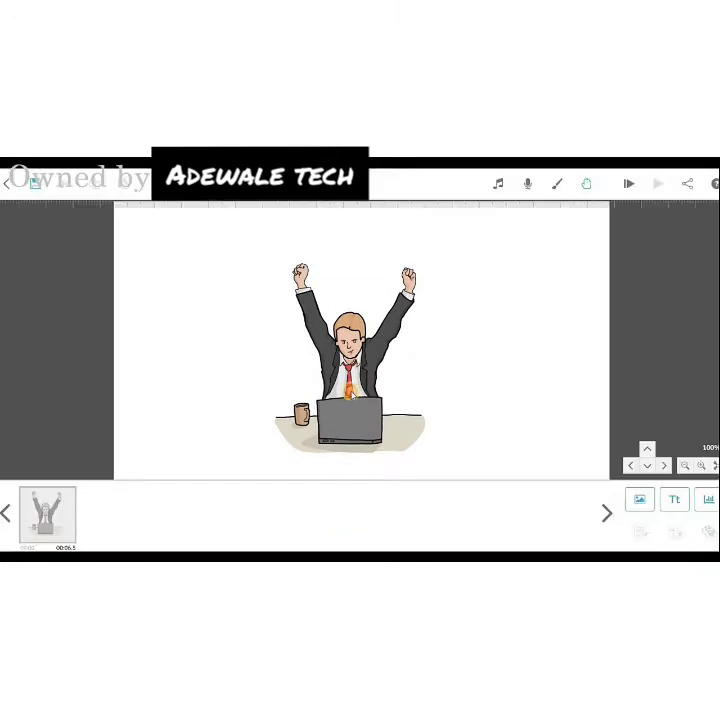
Step: Change the man image's drawing hand to the one with the pointing index finger, apply it, and preview the animation
left_click(350, 393)
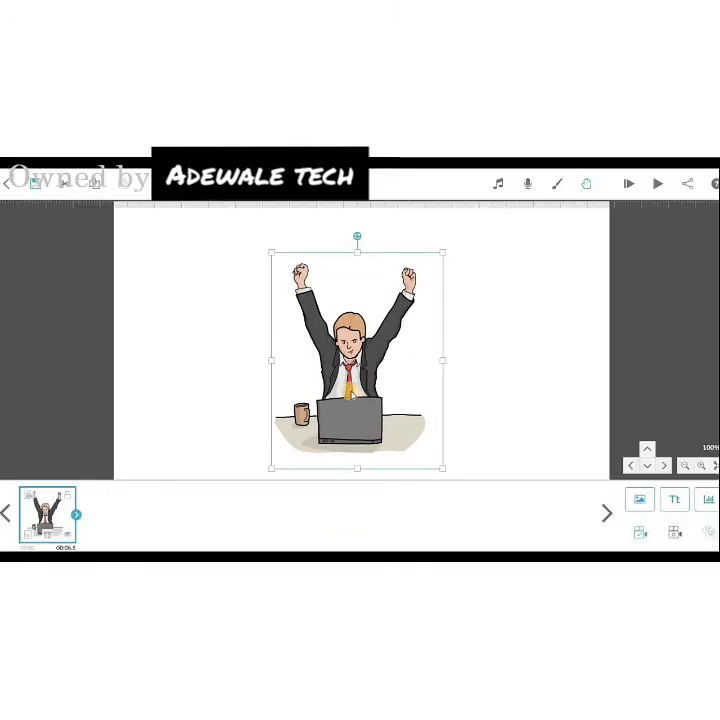
double_click(352, 388)
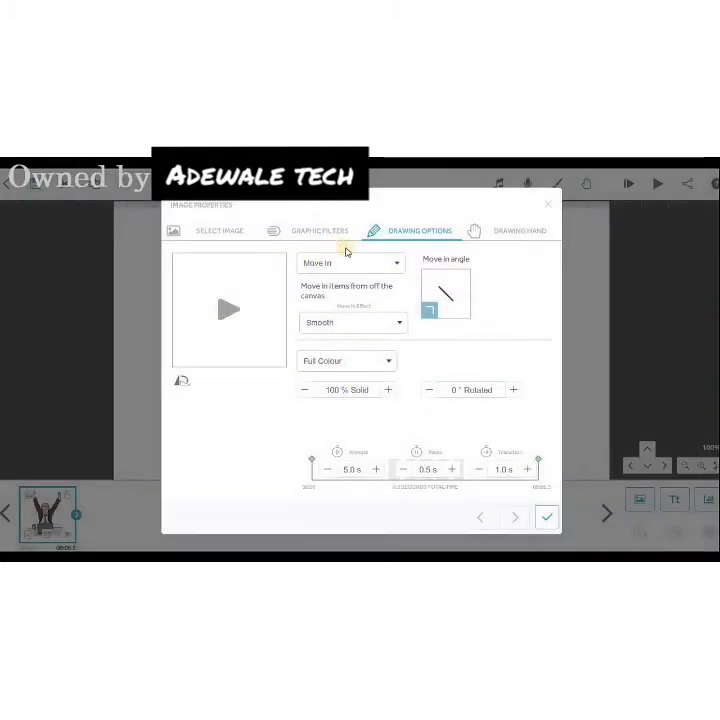
left_click(509, 237)
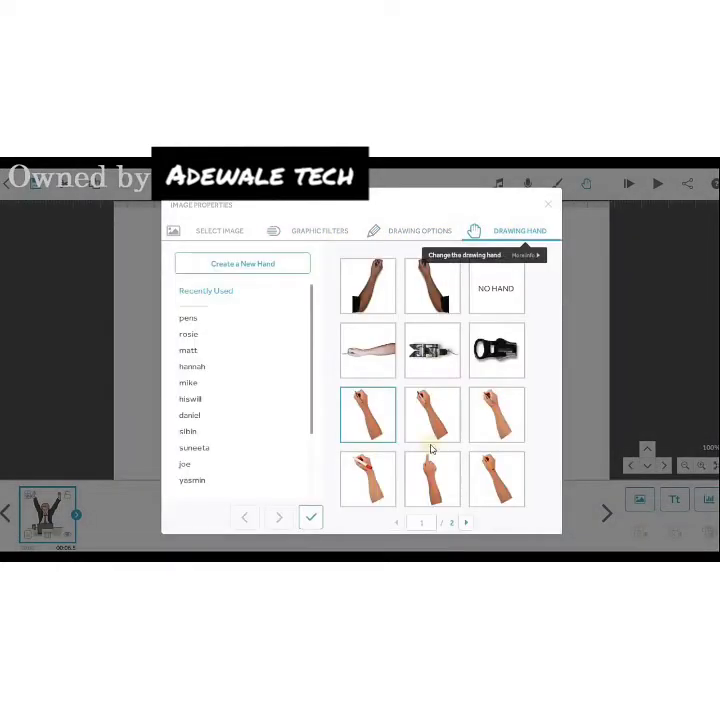
left_click(431, 476)
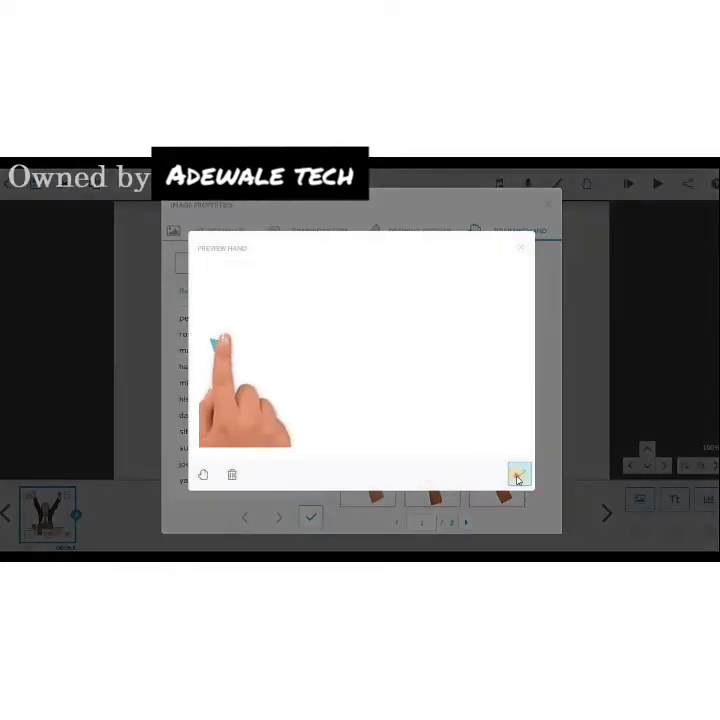
left_click(518, 471)
left_click(312, 517)
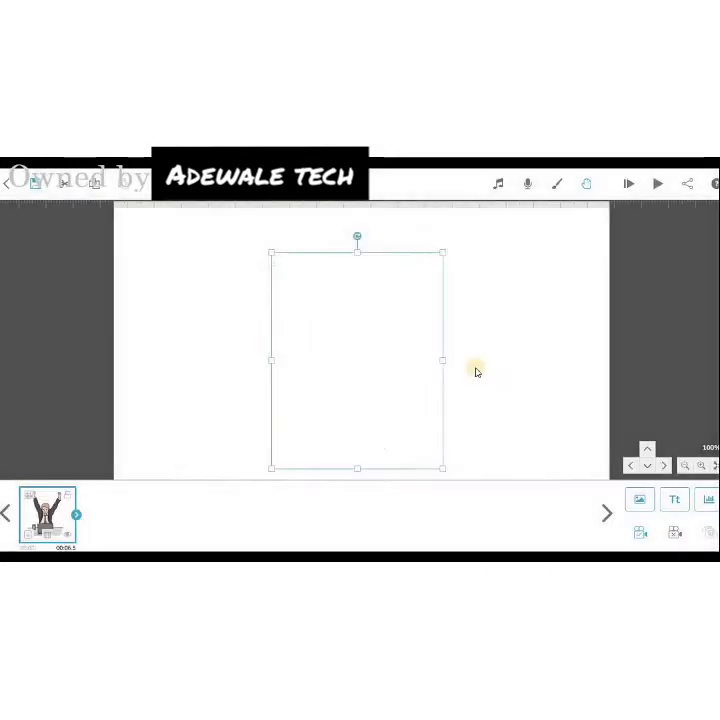
left_click(627, 180)
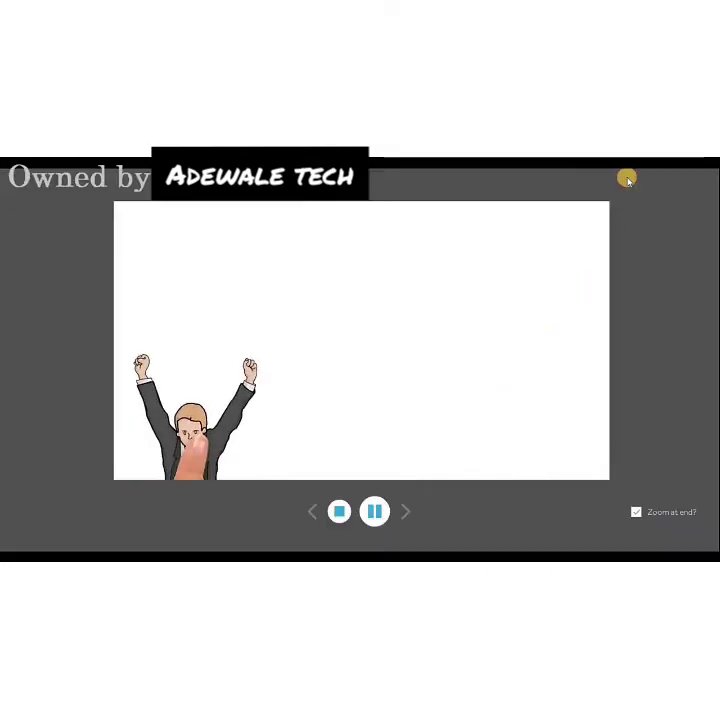
left_click(339, 511)
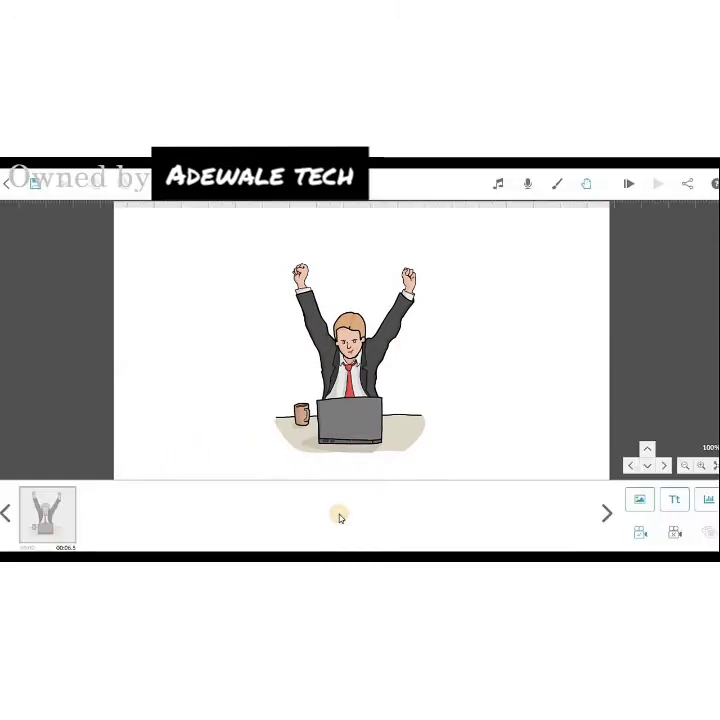
Step: Review the available drawing hands and Move In effects for the man image, and close its properties
double_click(352, 423)
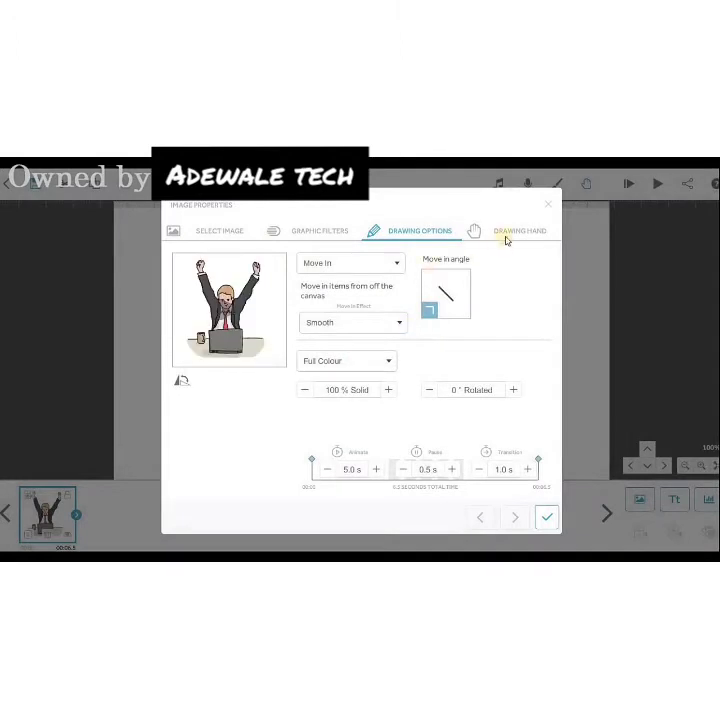
left_click(506, 240)
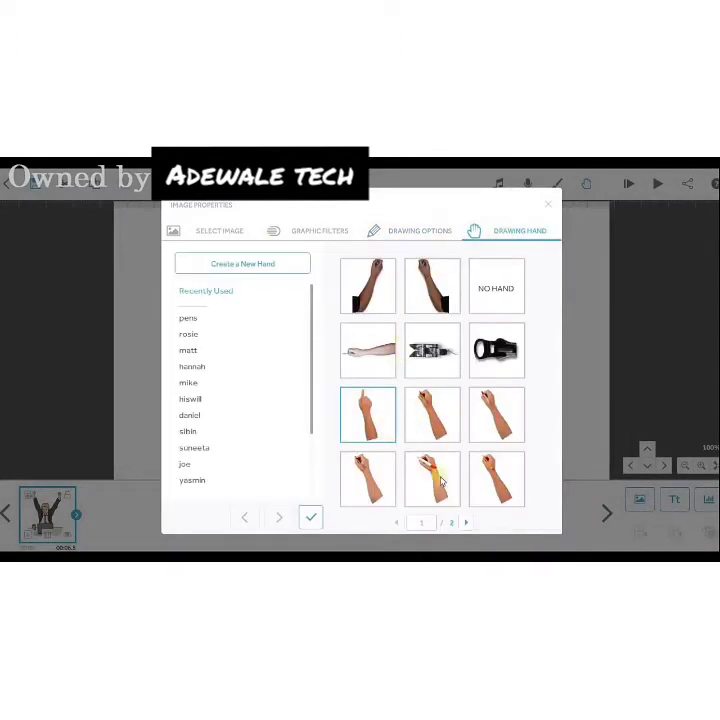
left_click(426, 236)
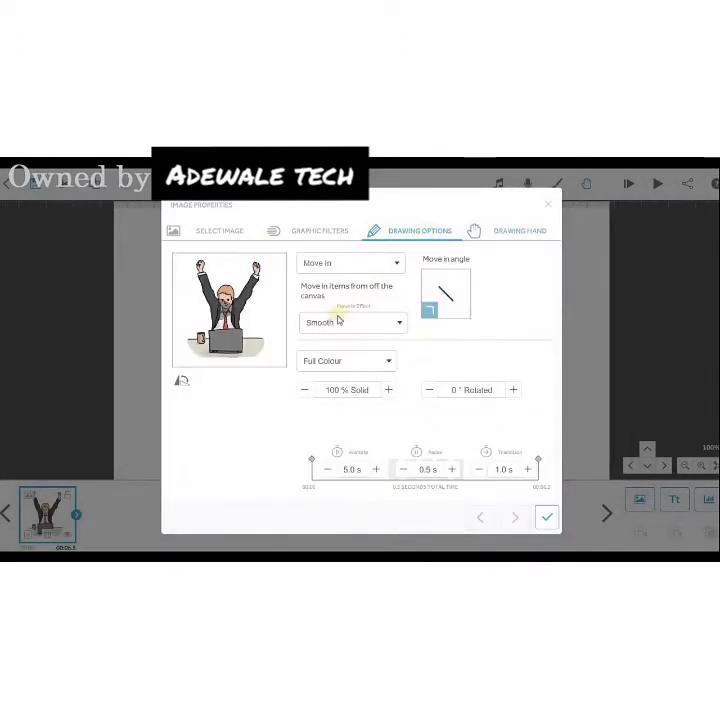
left_click(347, 330)
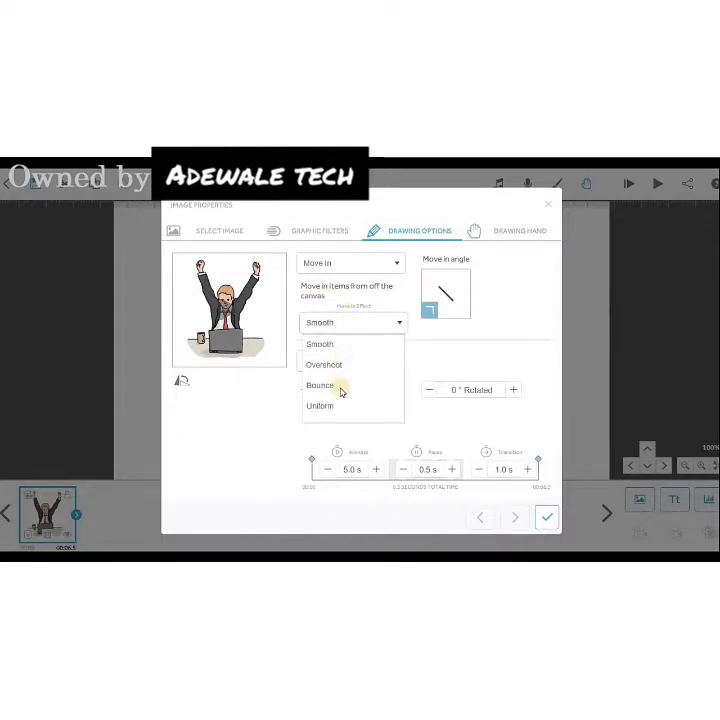
left_click(455, 360)
left_click(542, 207)
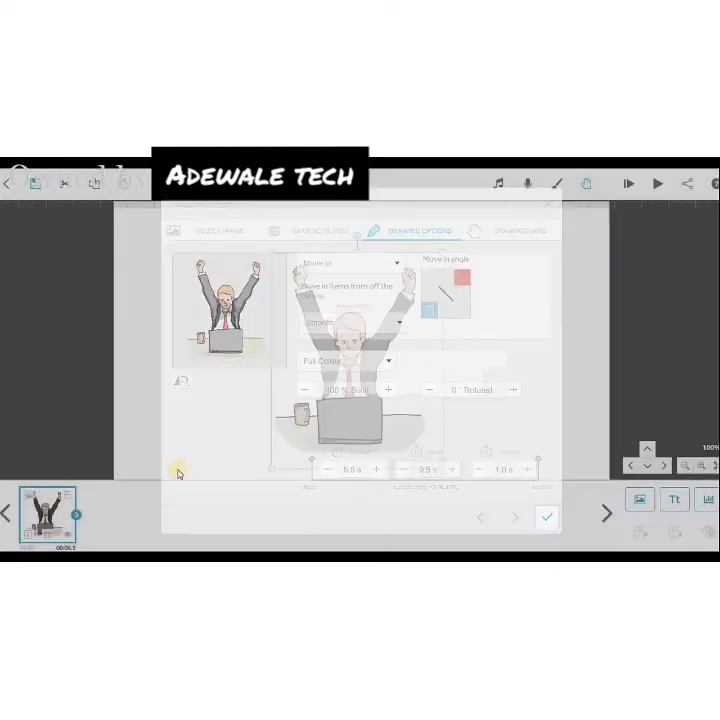
Step: Shorten the man image's animate time to 1.0 s in the timeline and preview the result
left_click(76, 516)
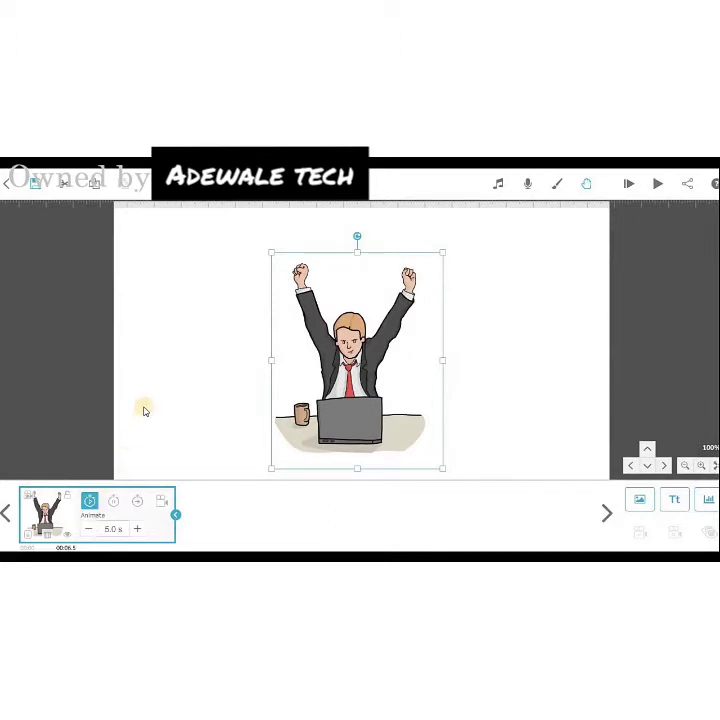
left_click(92, 529)
left_click(92, 530)
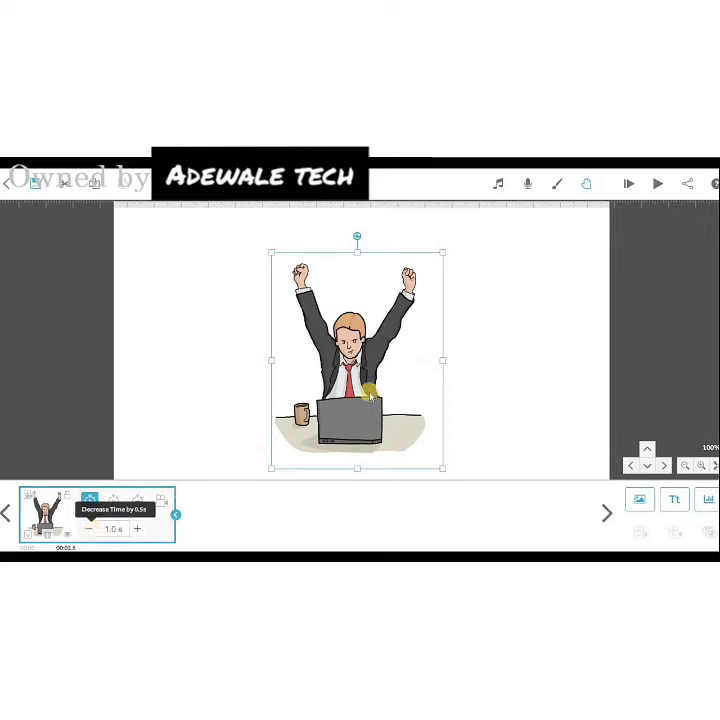
left_click(627, 186)
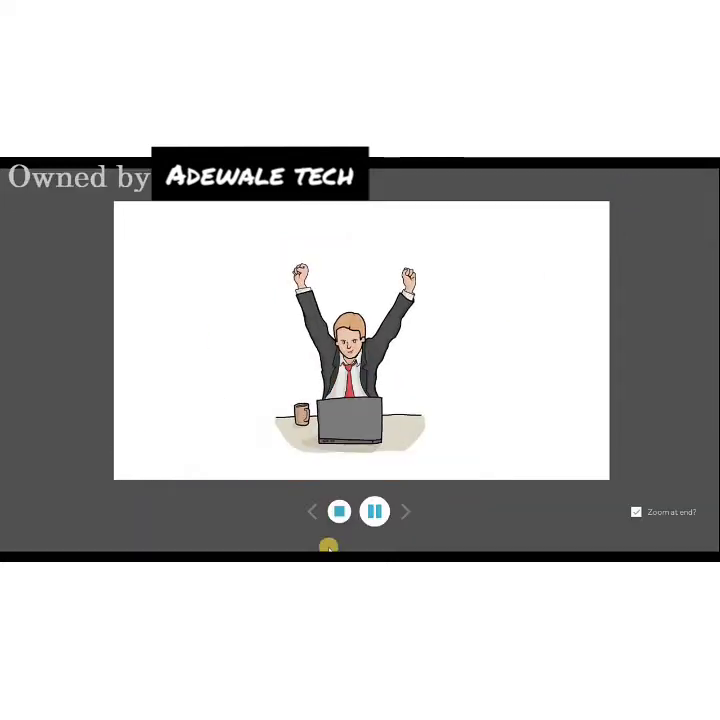
left_click(339, 511)
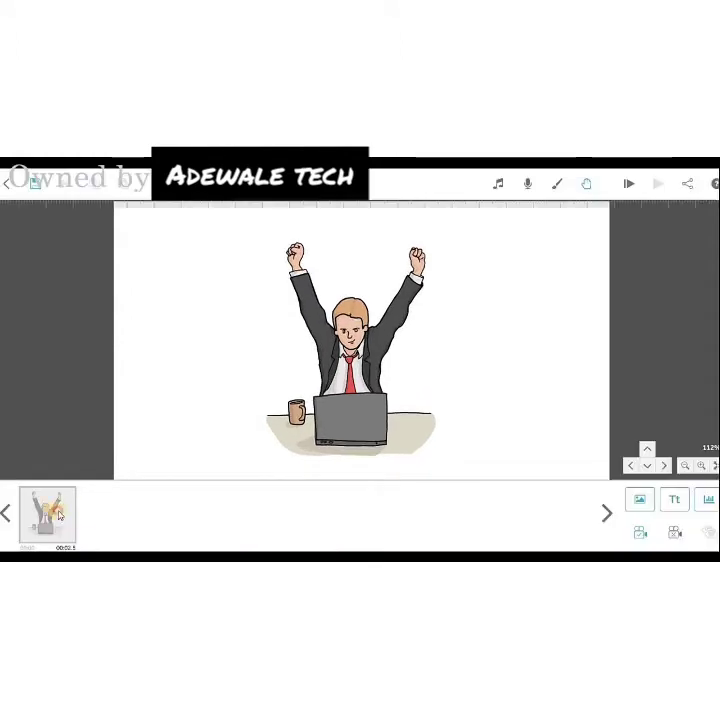
left_click(115, 505)
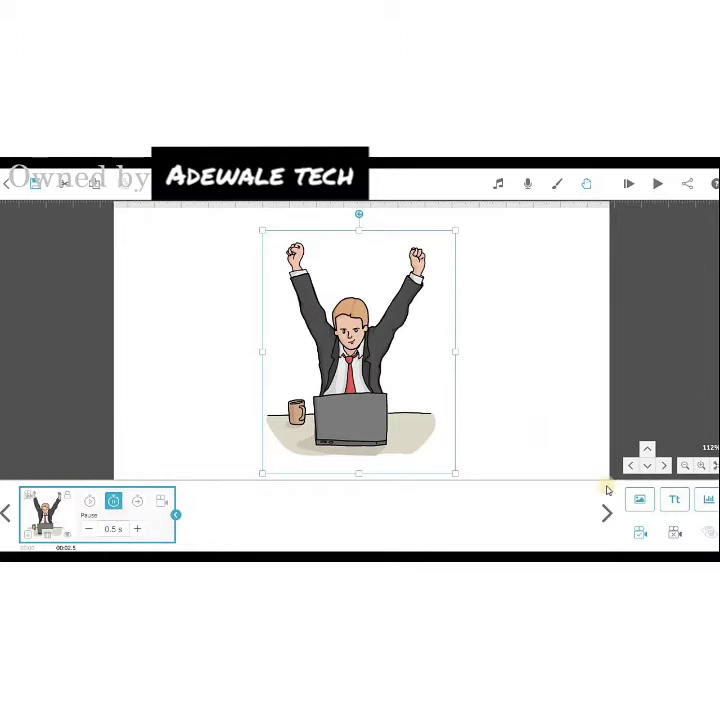
Step: Add the text "Sample Text" to the scribe in the BASIC font, coloured red (#ed1c24)
left_click(676, 502)
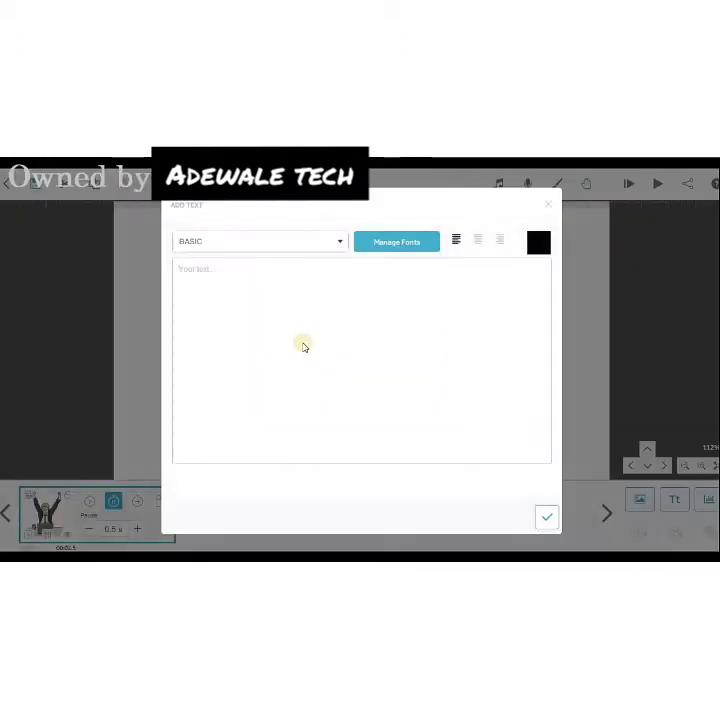
type("Sample Text")
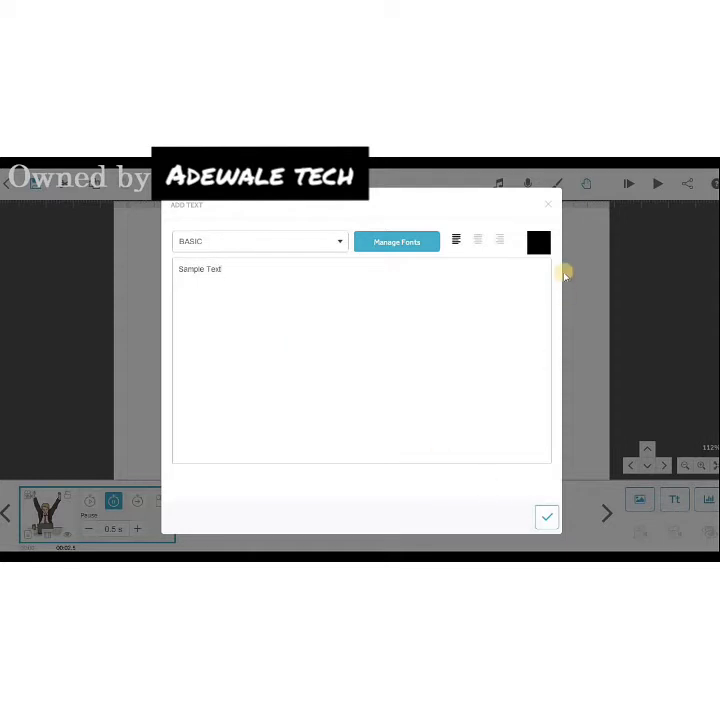
left_click(536, 247)
left_click(311, 342)
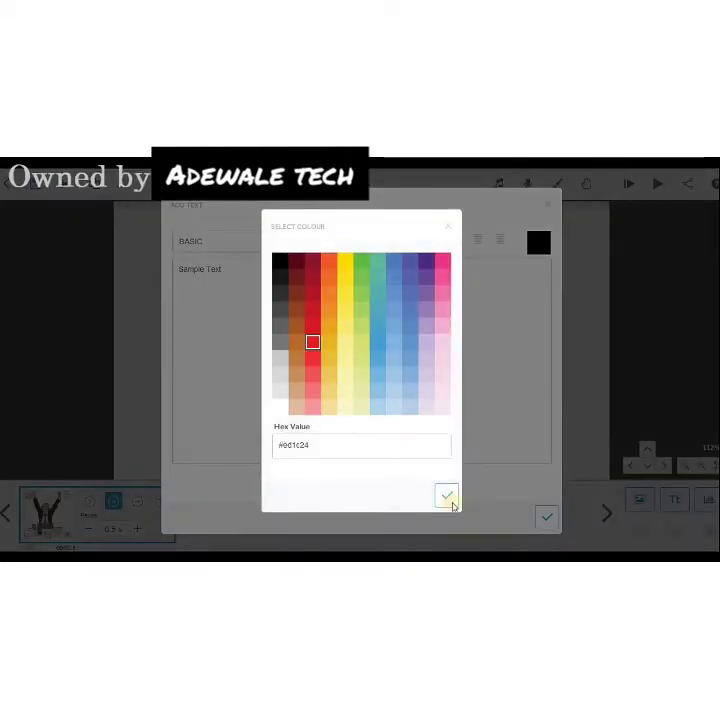
left_click(447, 496)
left_click(540, 516)
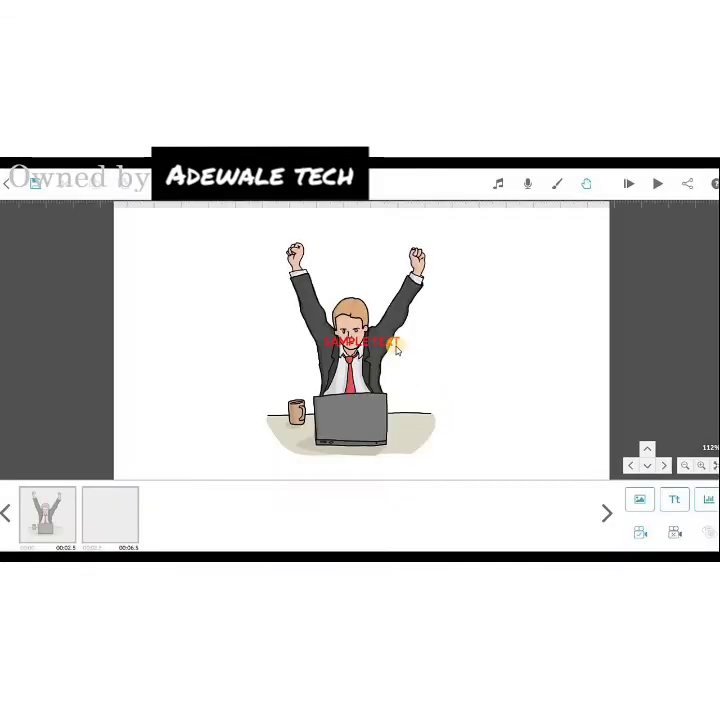
Step: Enlarge the Sample Text and move it clear of the man, to the right side of the canvas
left_click_drag(408, 344, 541, 363)
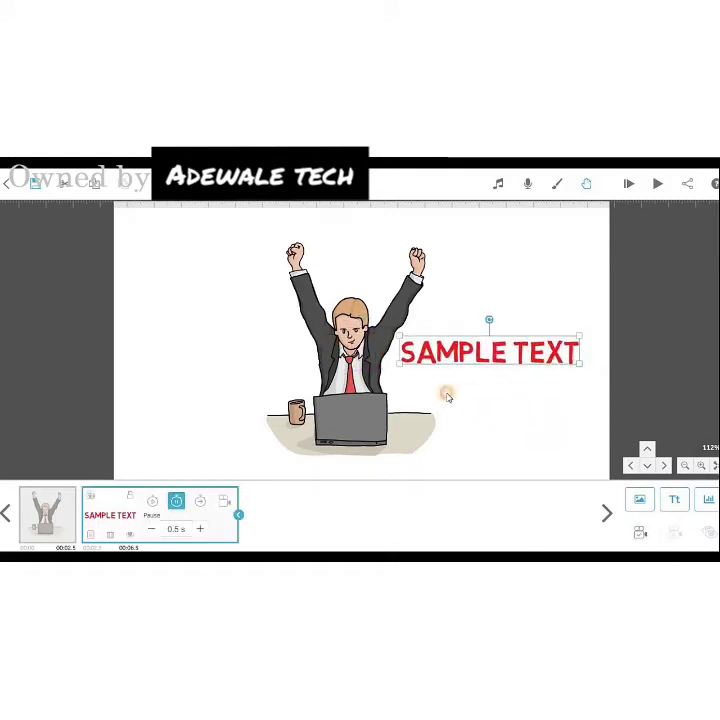
left_click_drag(447, 397, 378, 397)
left_click_drag(390, 349, 495, 357)
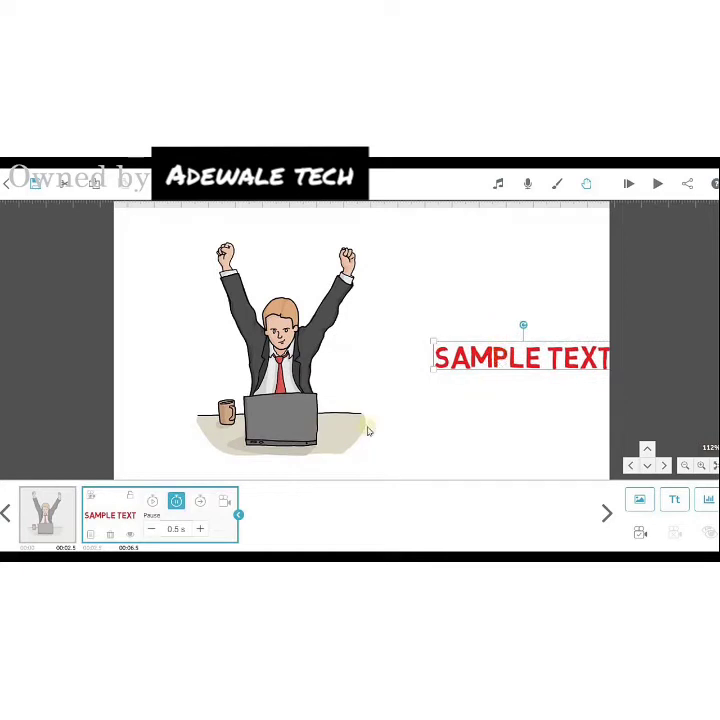
Step: Increase the man image's pause time to 1.0 s in the timeline and preview the scribe
left_click(45, 508)
left_click(113, 502)
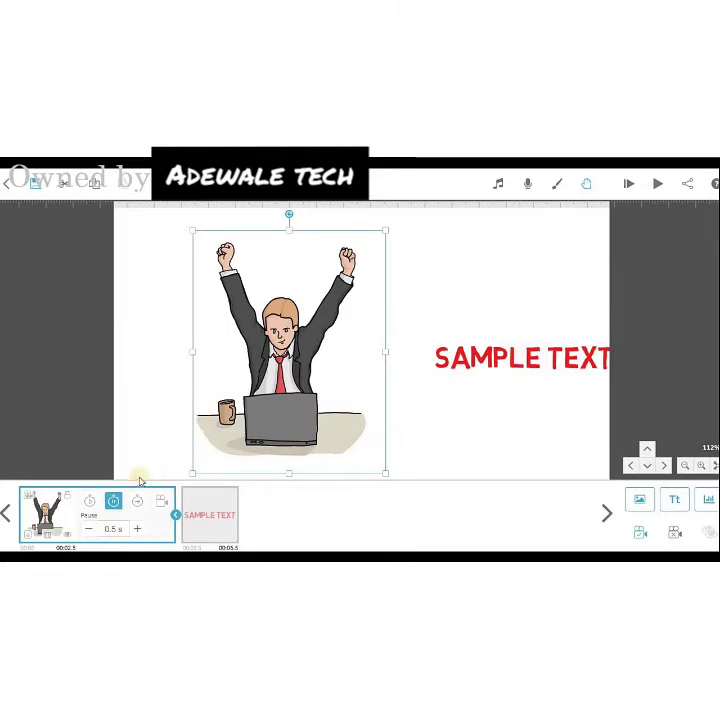
left_click(139, 531)
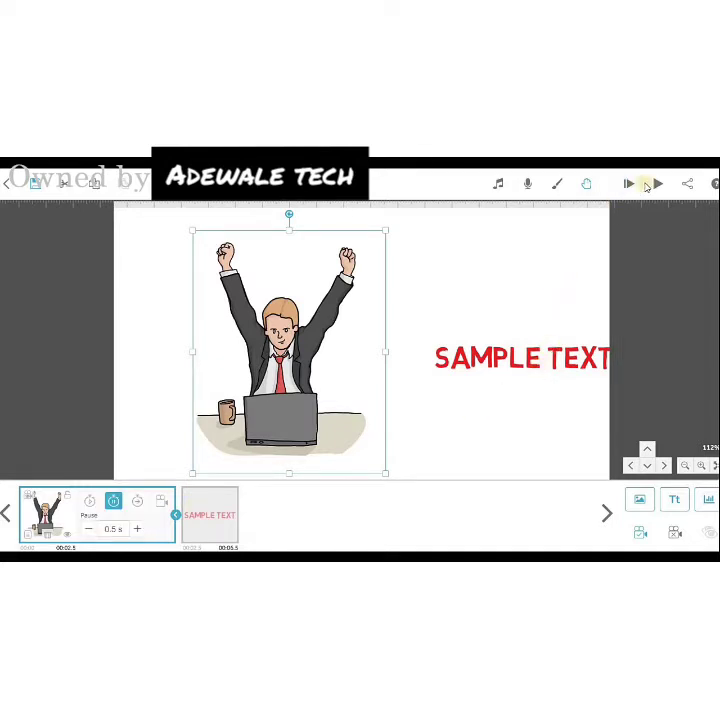
left_click(138, 528)
left_click(138, 528)
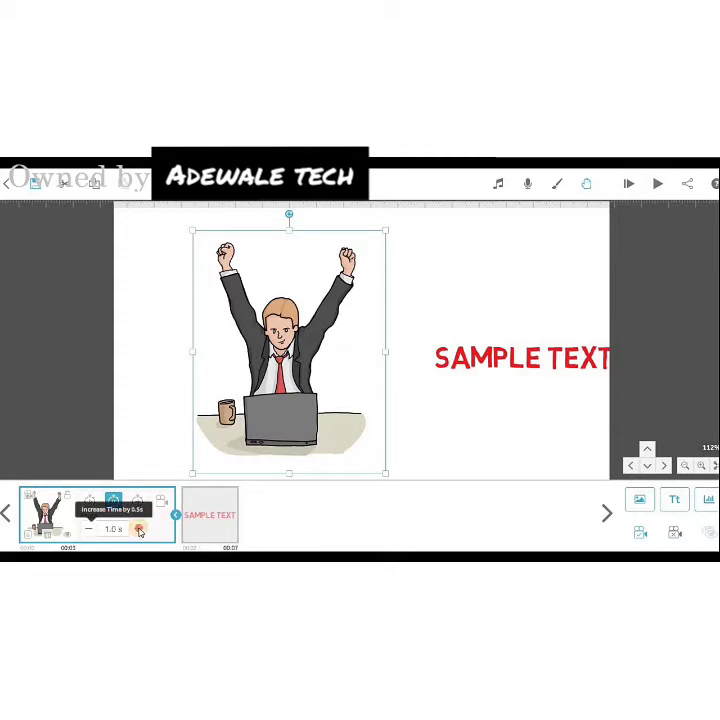
left_click(633, 184)
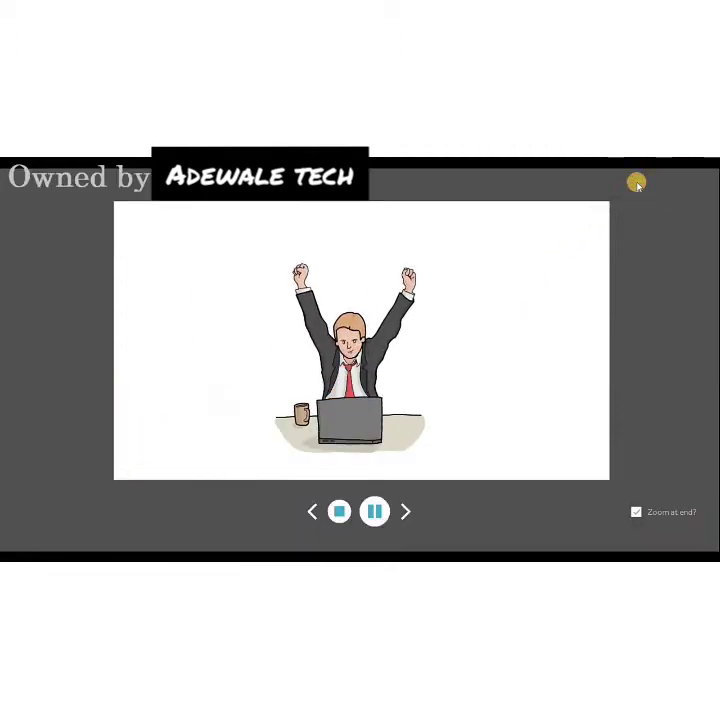
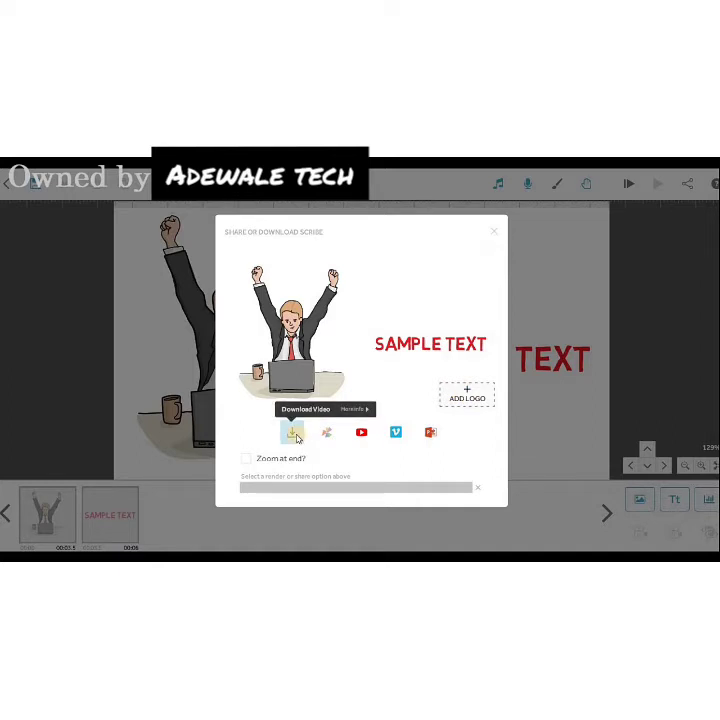
Step: Review the video download's format, size, frame rate and file name settings, and leave the share options without rendering
left_click(296, 436)
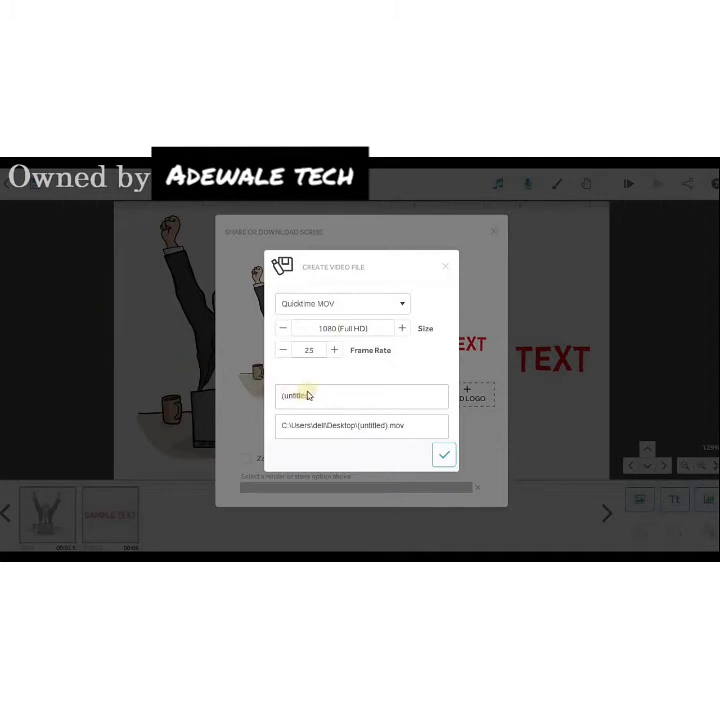
key("ctrl+a")
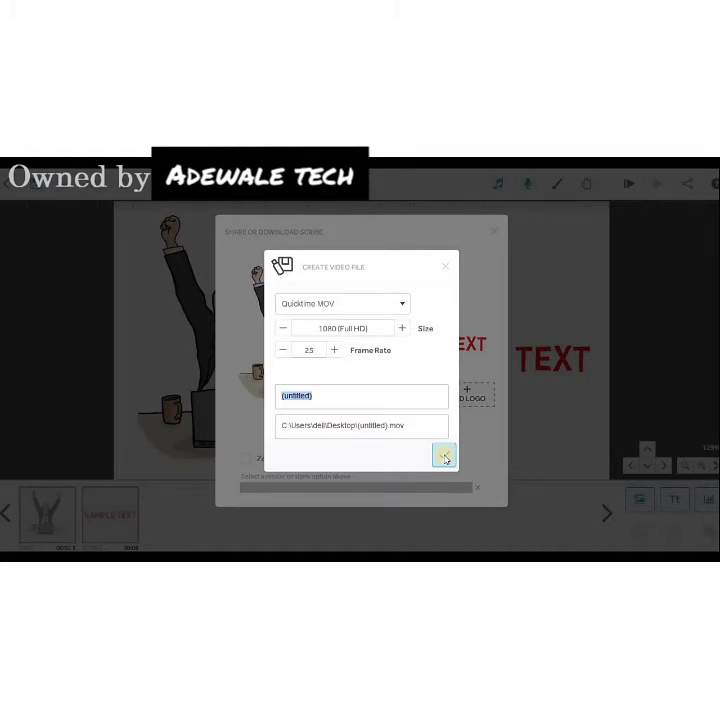
left_click(444, 268)
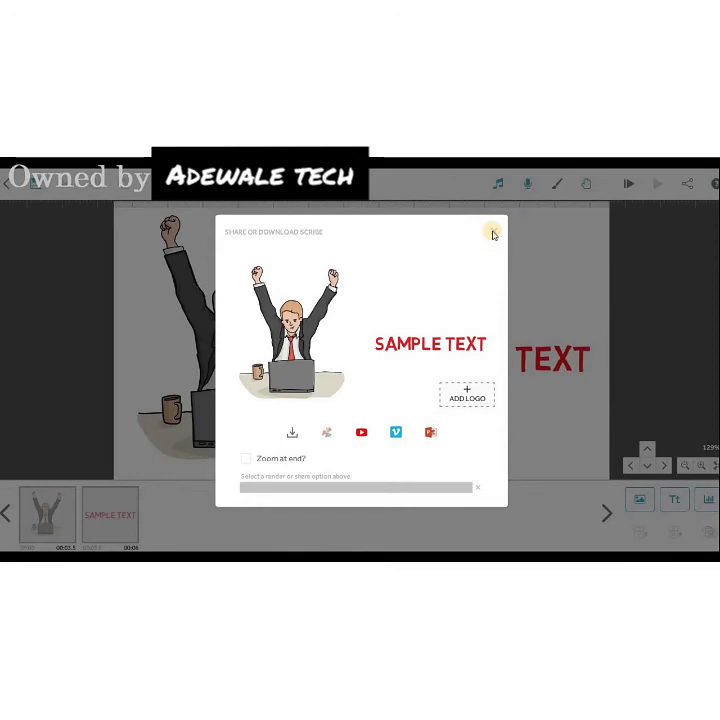
left_click(493, 234)
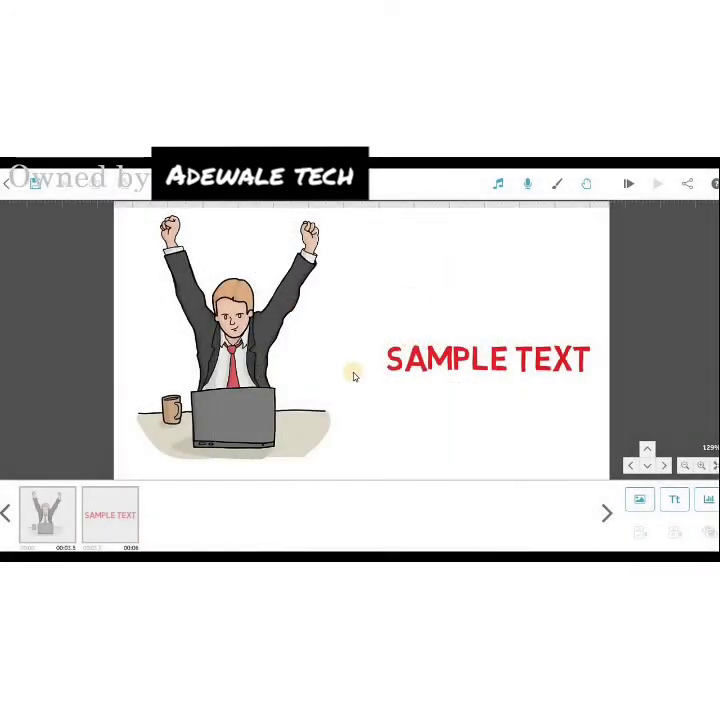
Step: Preview the whole scribe from the start and stop the playback
left_click_drag(373, 374, 446, 375)
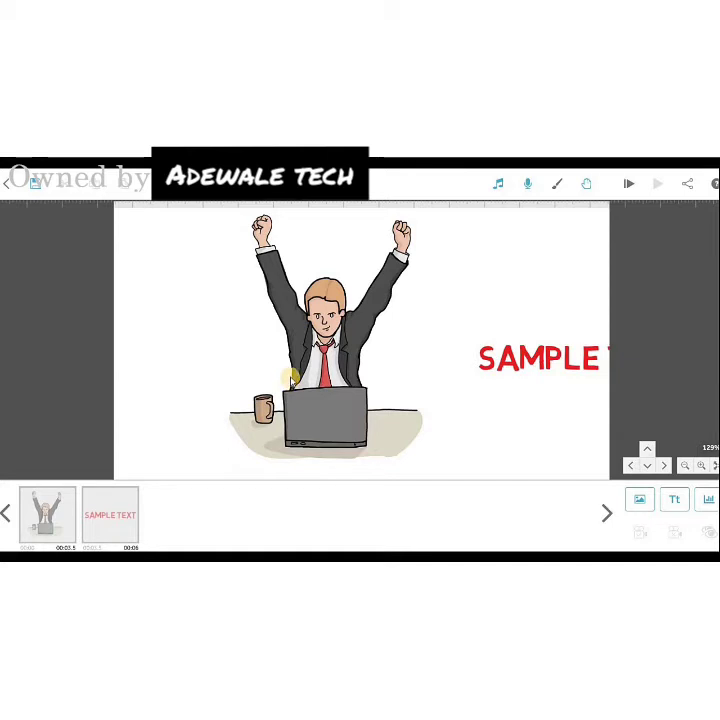
left_click(628, 184)
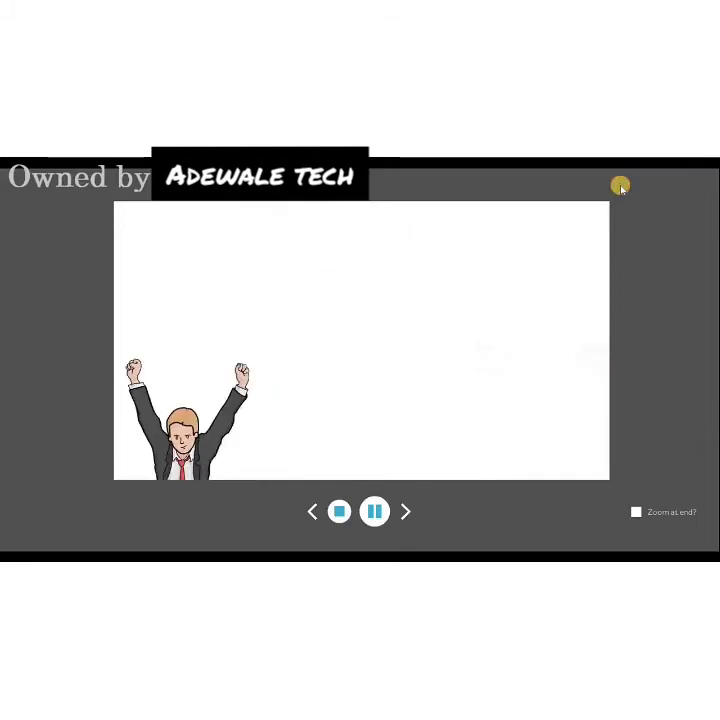
left_click(338, 511)
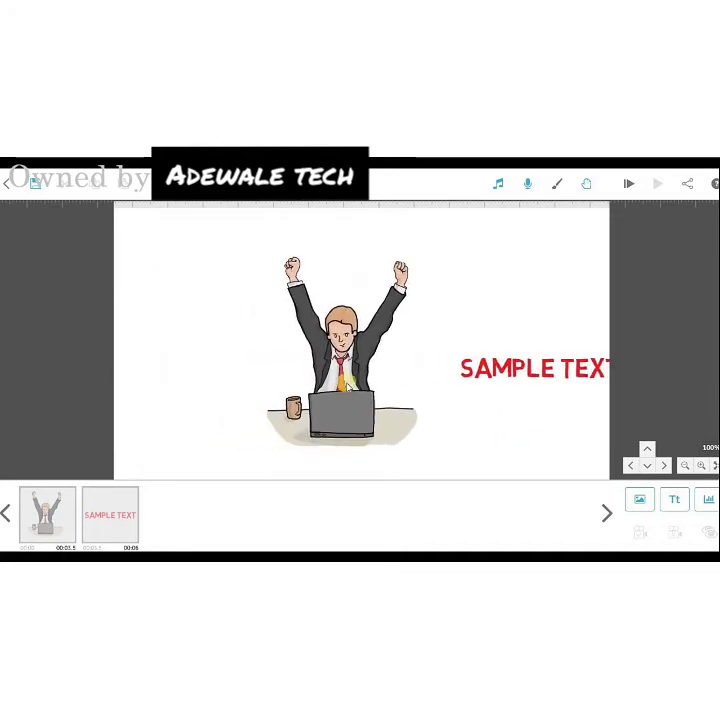
Step: Delete the man image and the Sample Text from the scribe
left_click(270, 460)
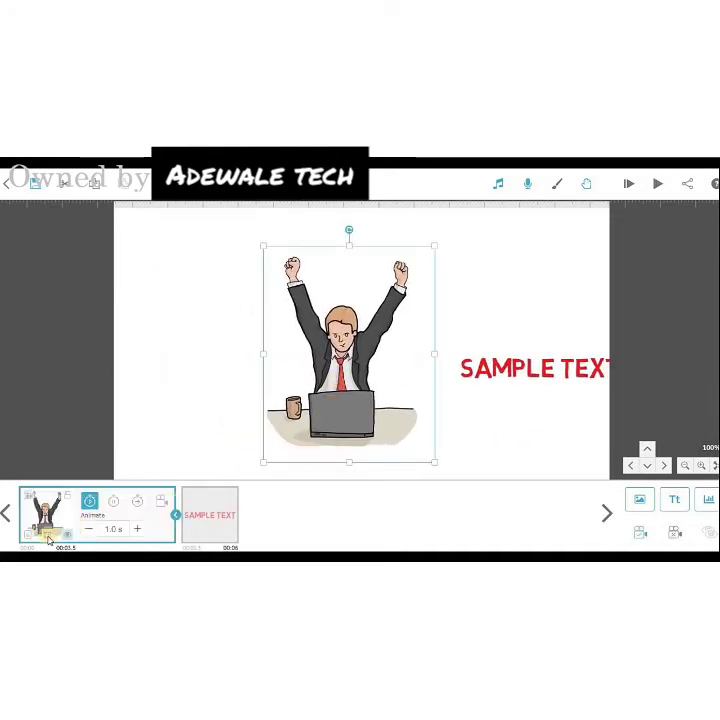
key("Delete")
left_click(427, 393)
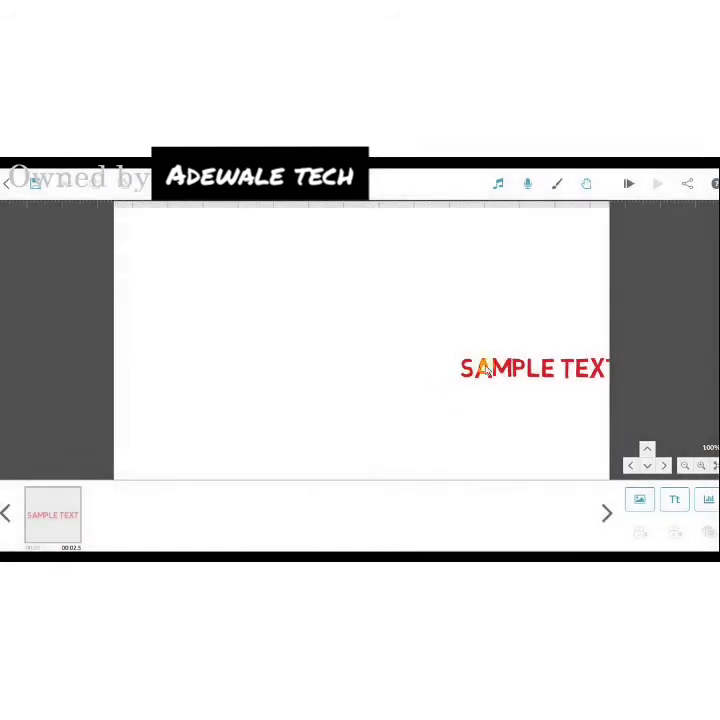
left_click(60, 513)
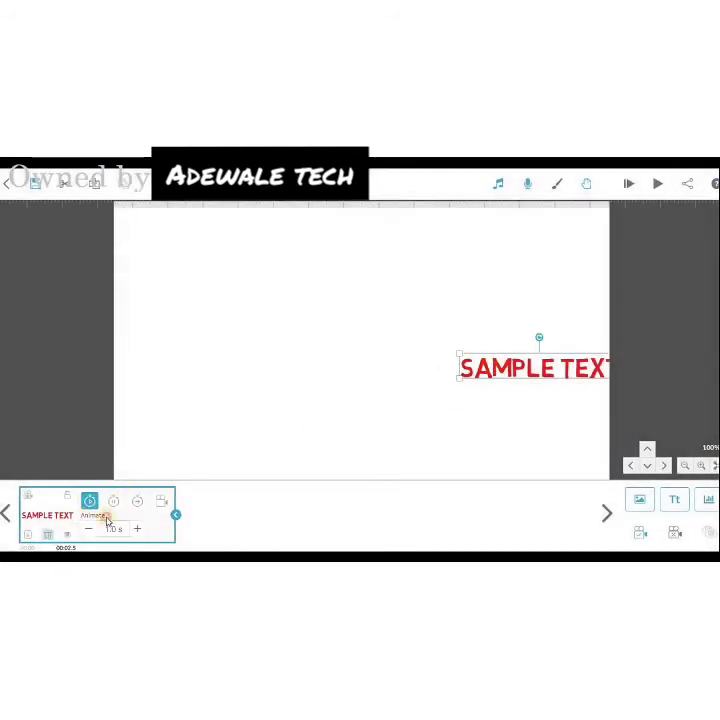
key("Delete")
left_click(428, 395)
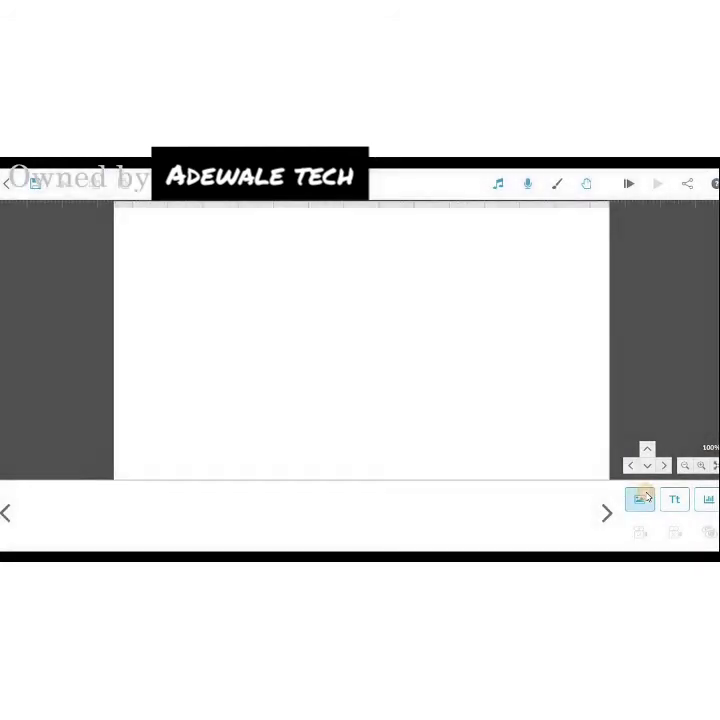
Step: Search the image library for "class"
left_click(641, 498)
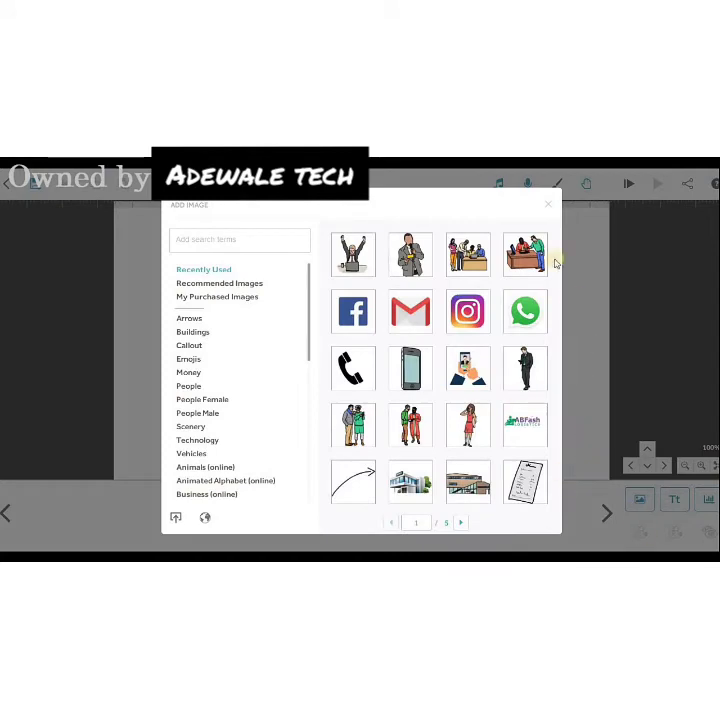
left_click(641, 498)
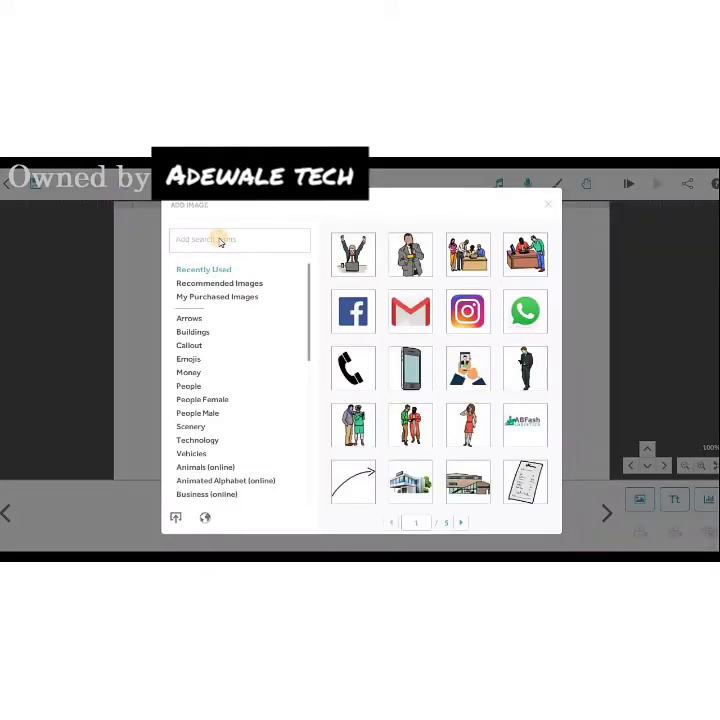
key("Return")
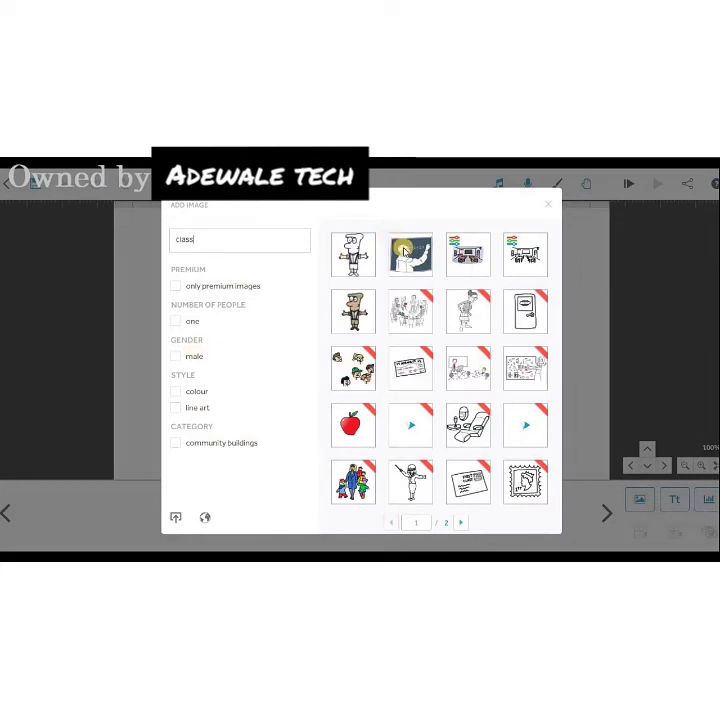
Step: Search the image library for "laptop", filter by group, and add the image of four people at a desk, slightly enlarged
double_click(238, 244)
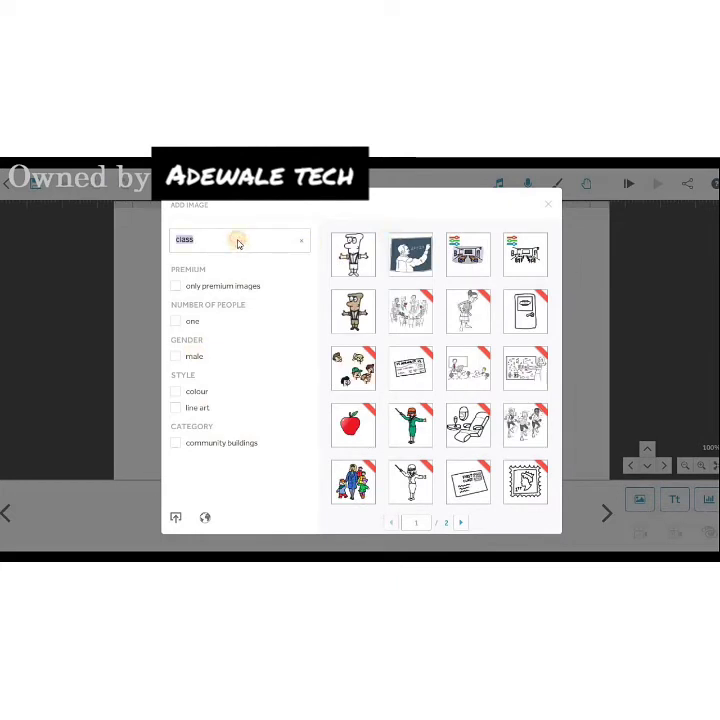
key("Return")
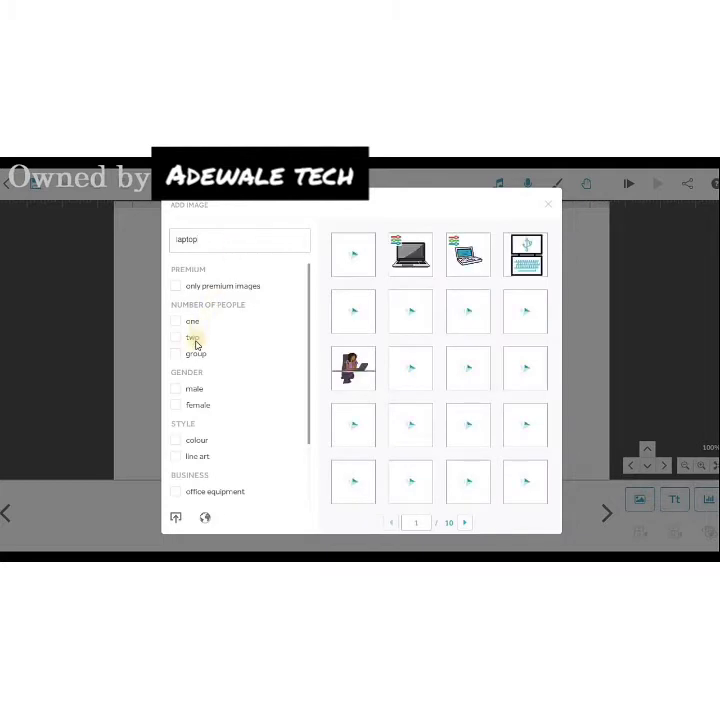
left_click(195, 340)
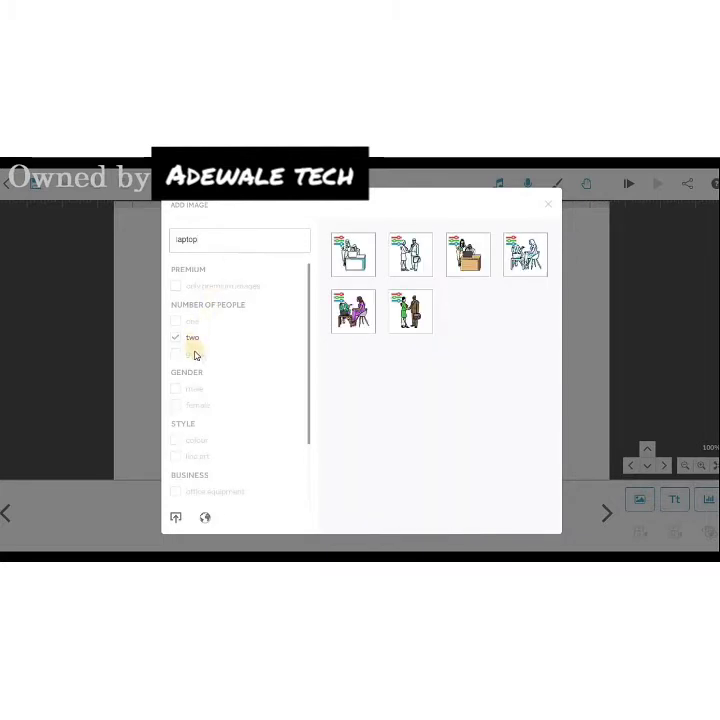
left_click(193, 341)
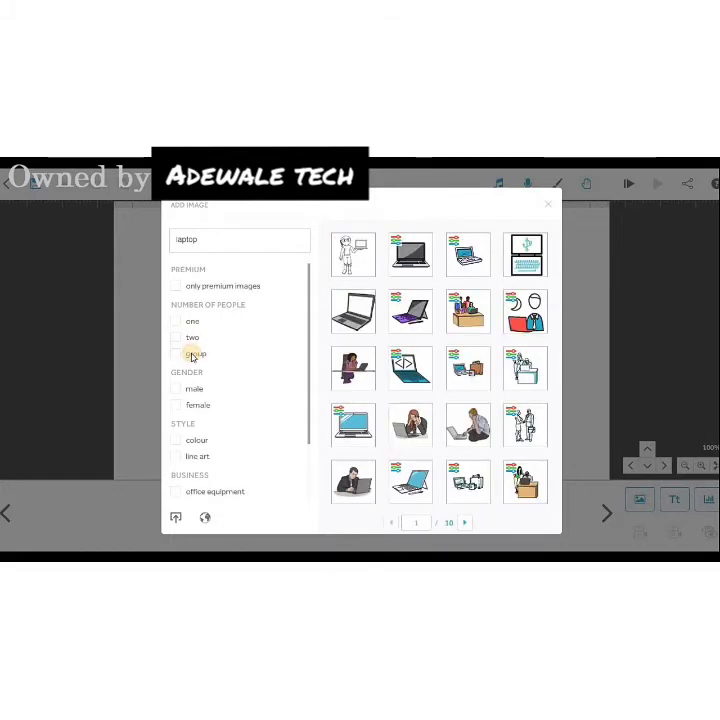
left_click(193, 354)
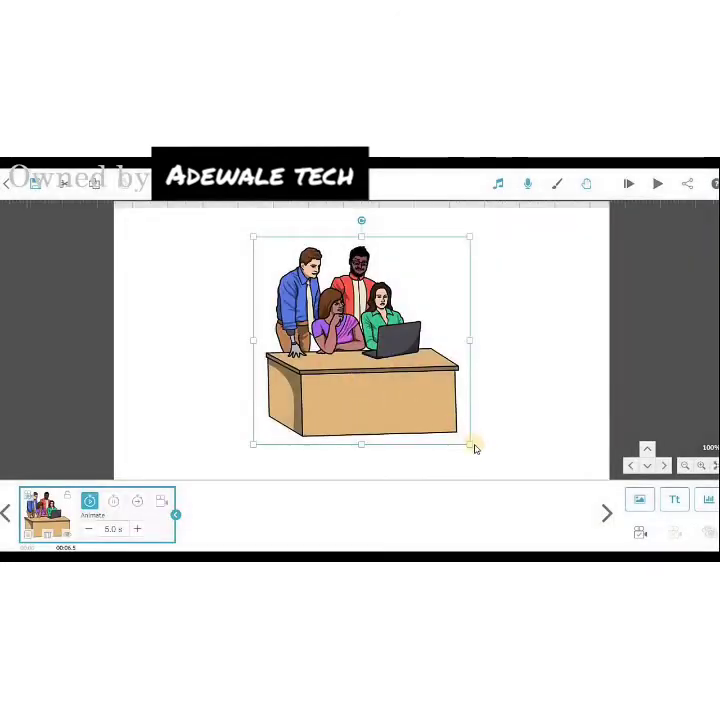
left_click_drag(471, 449, 506, 456)
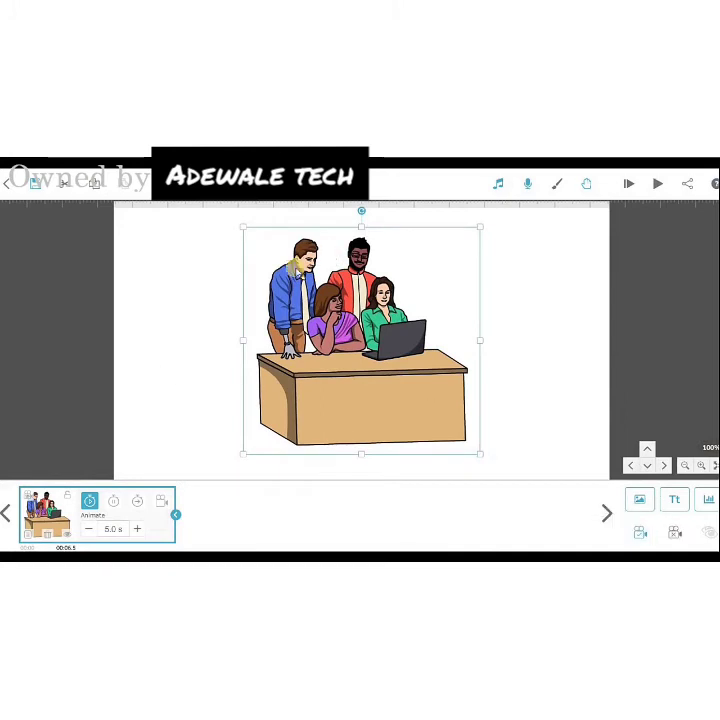
left_click(201, 327)
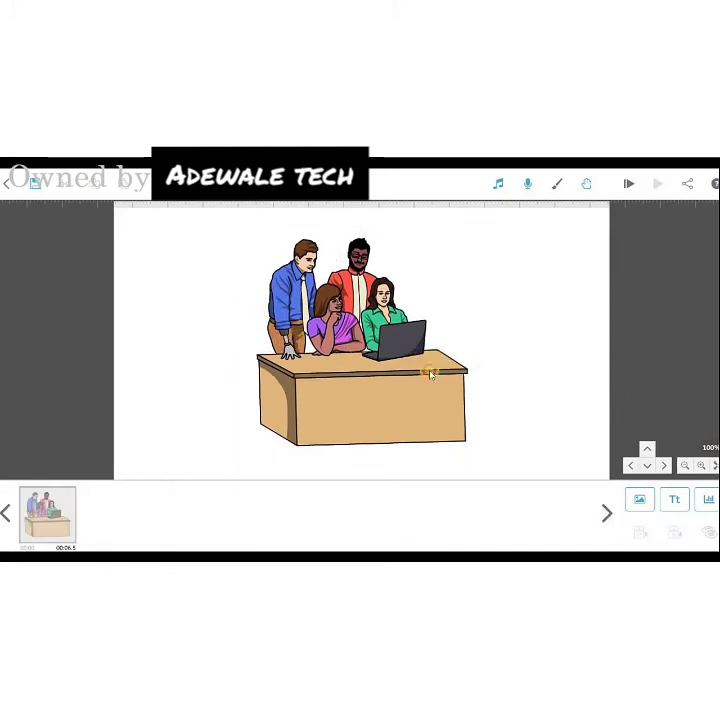
Step: Add the text "I believe you enjoy it" in the empty area beside the group image
left_click_drag(429, 373, 283, 386)
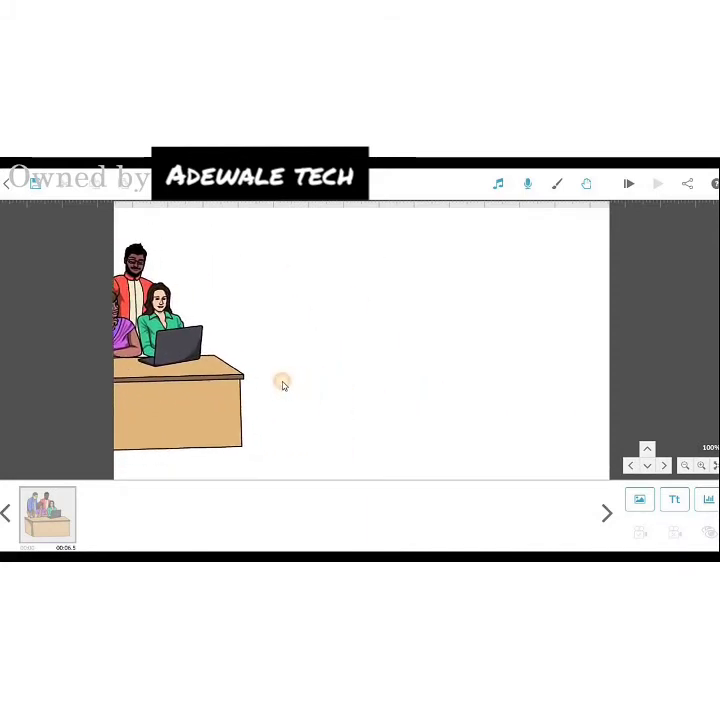
left_click(674, 499)
left_click(258, 294)
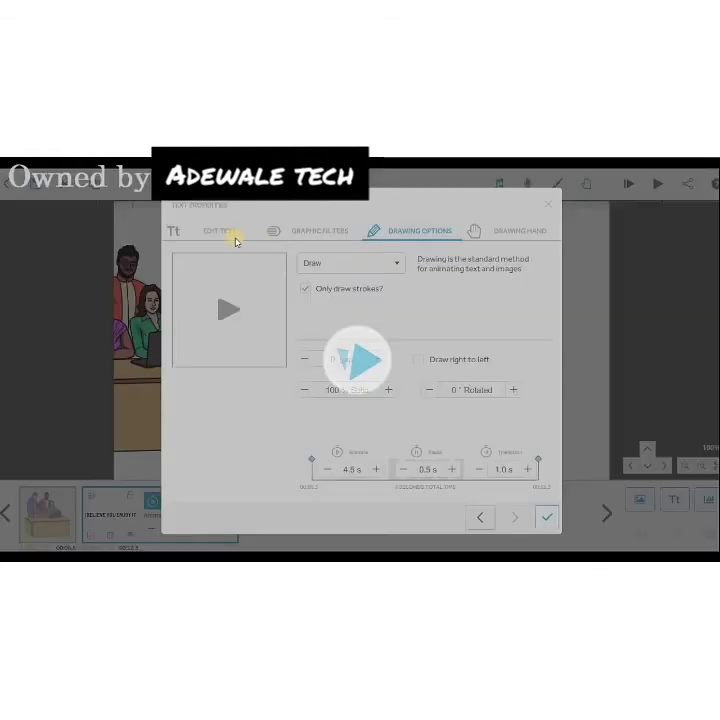
Step: Change the "I believe you enjoy it" text to the Adobe Gothic Std B font and colour it red
left_click(222, 231)
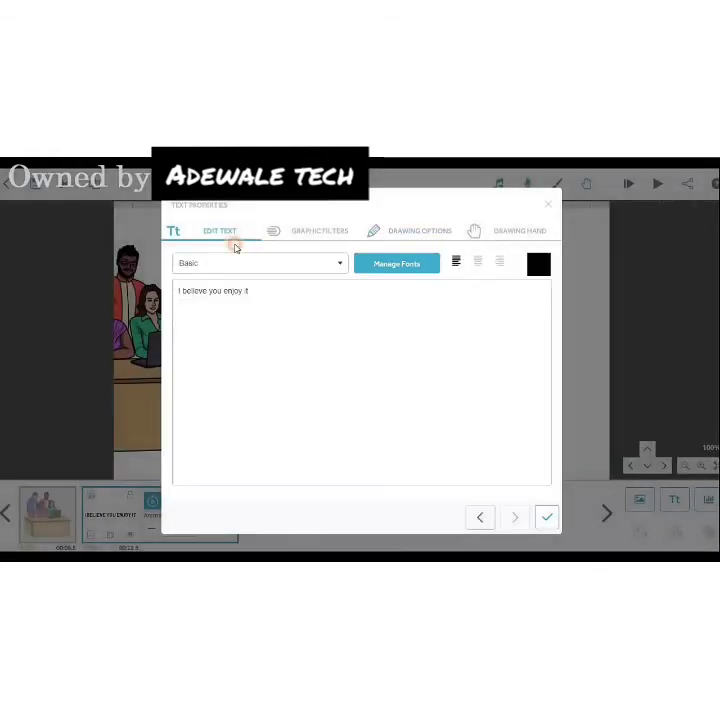
left_click(272, 264)
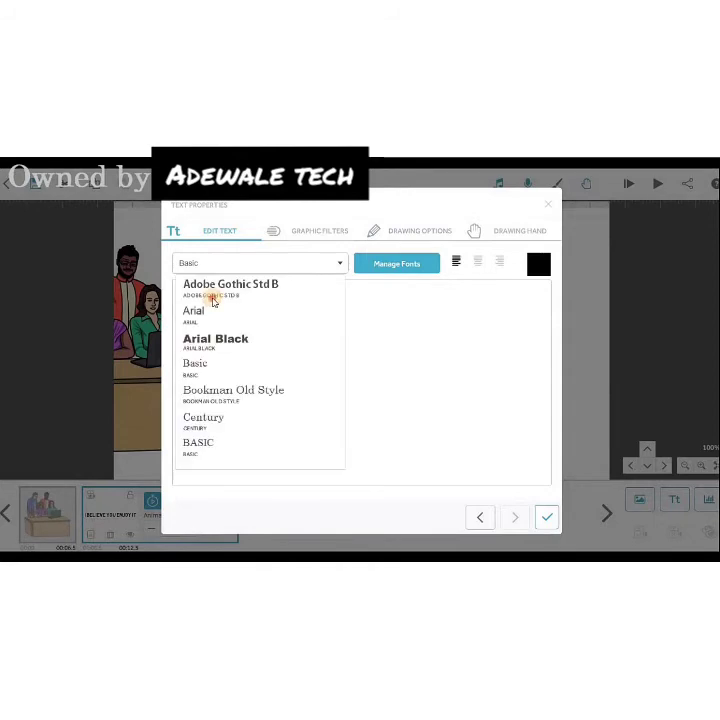
left_click(212, 290)
left_click(537, 264)
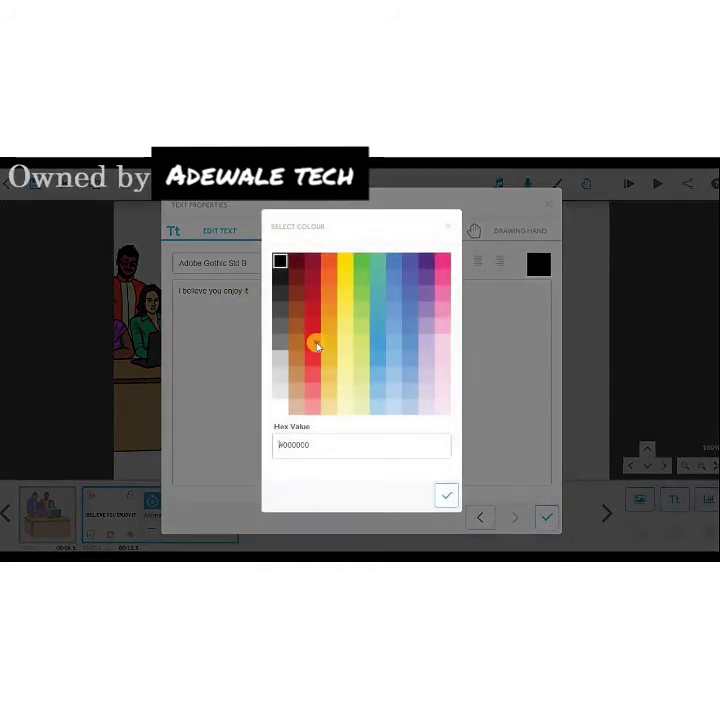
left_click(316, 342)
left_click(446, 495)
left_click(548, 517)
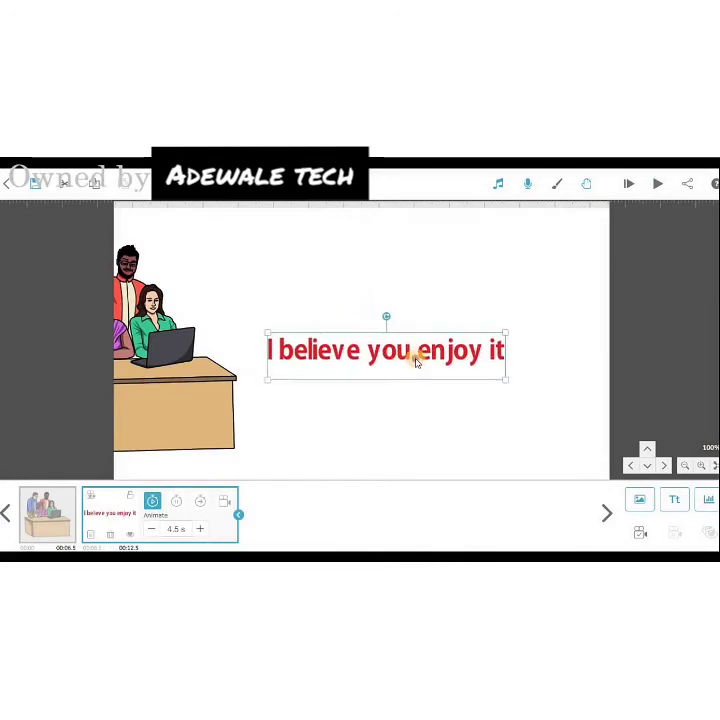
left_click(321, 429)
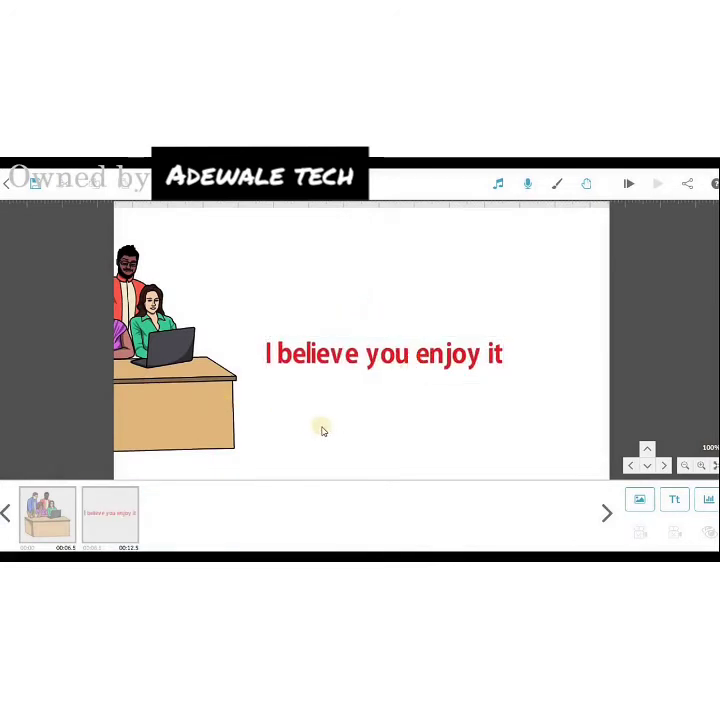
Step: Shorten the group image's animate time to 1.5 s in the timeline
left_click(410, 394)
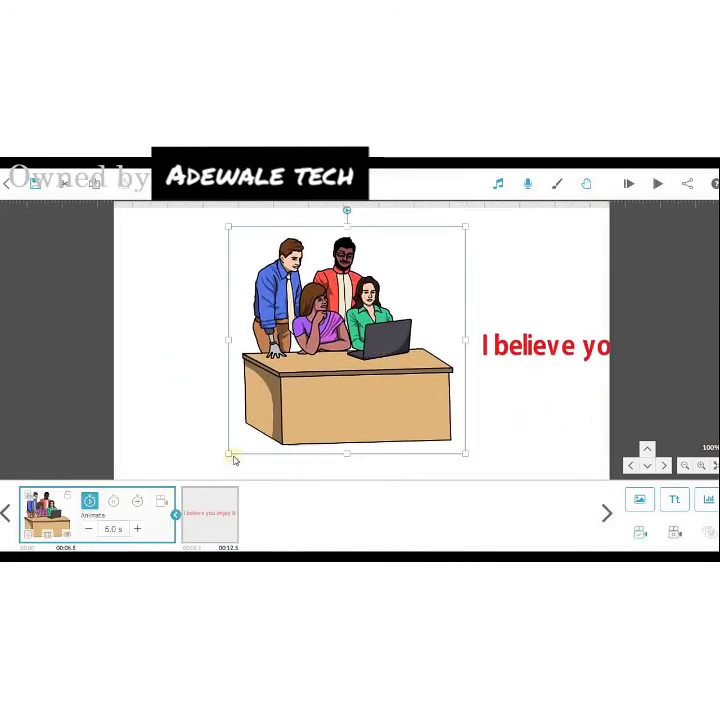
left_click(88, 528)
left_click(88, 528)
left_click(88, 528)
left_click(88, 528)
left_click(88, 528)
left_click(88, 528)
left_click(88, 528)
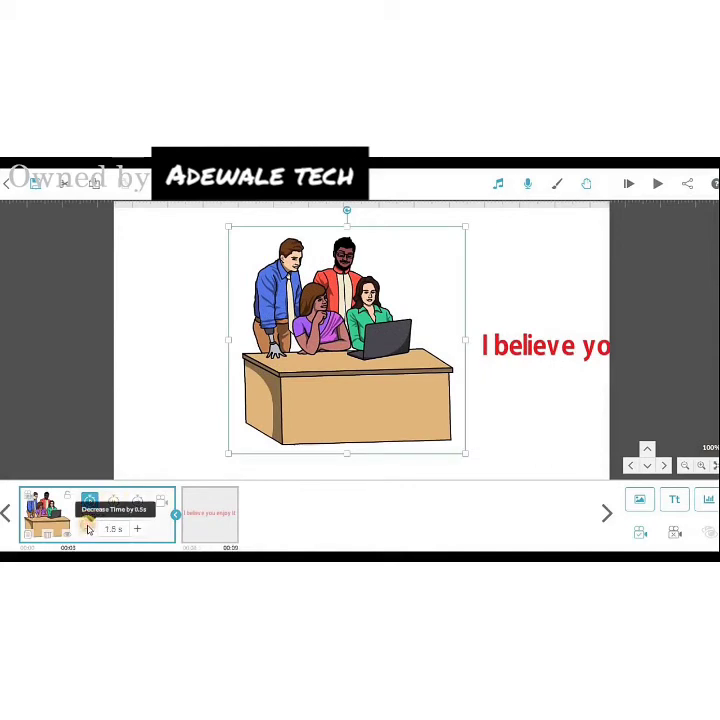
Step: Set the group image's animate time to 2.0 s
left_click(136, 535)
left_click(310, 426)
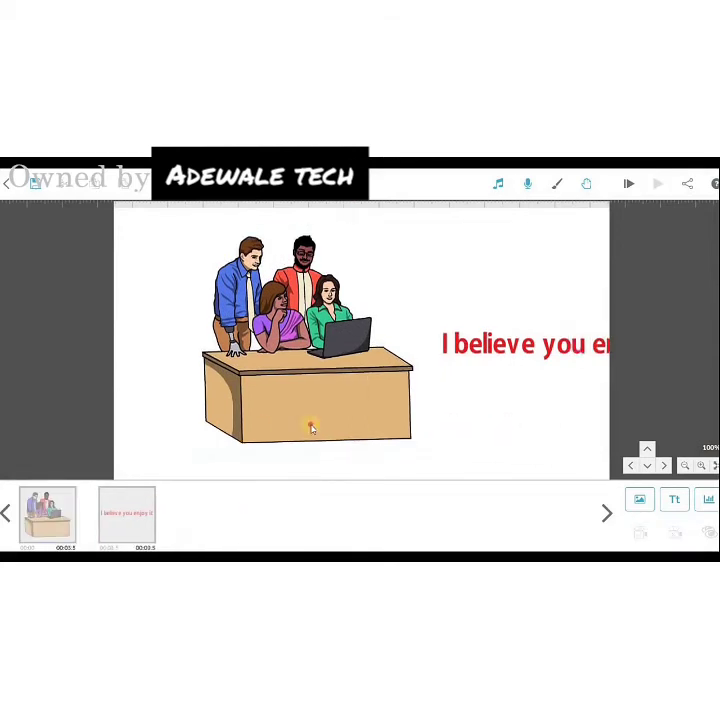
Step: Open the drawing options of the "I believe you enjoy it" text and list the available animation methods
double_click(328, 352)
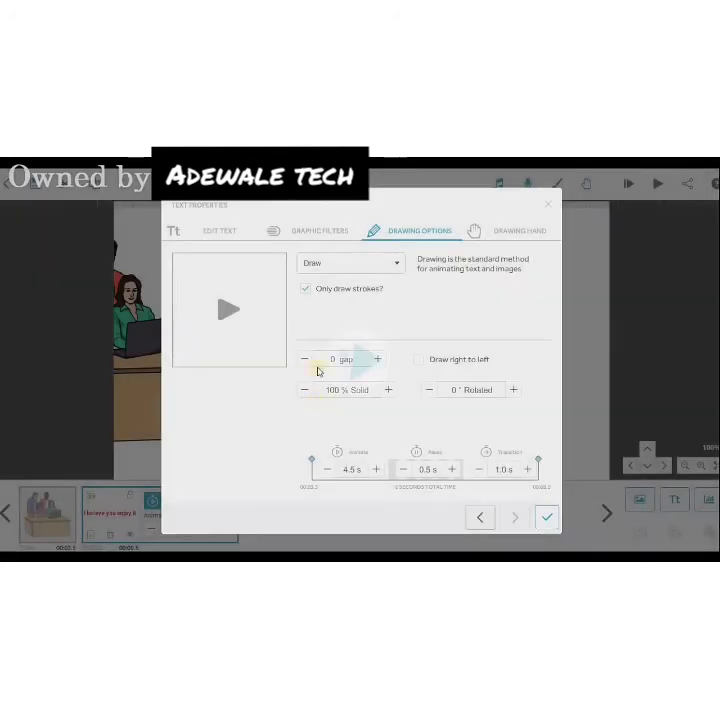
left_click(220, 235)
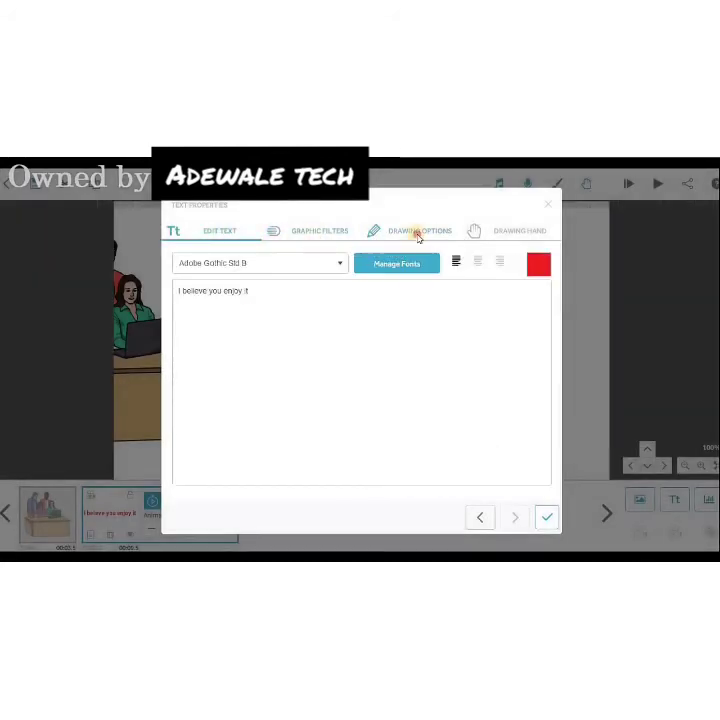
left_click(415, 233)
left_click(337, 265)
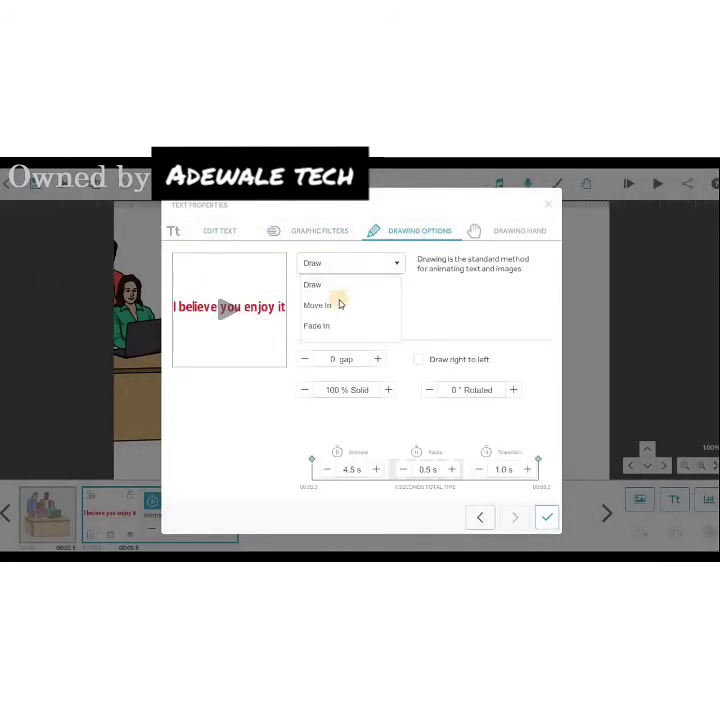
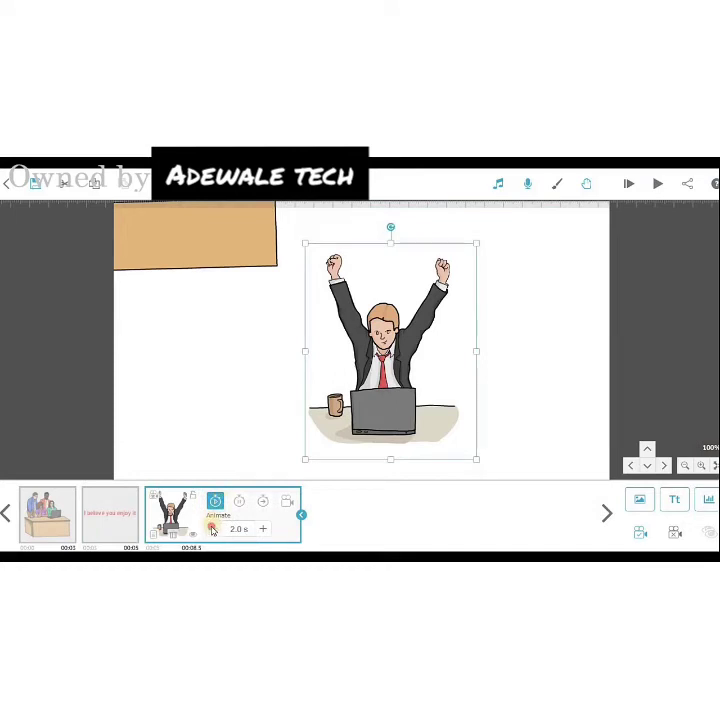
Step: Set the animate time of the cheering man image to 1.0 s and preview the animation from the start
left_click(214, 528)
key("Left")
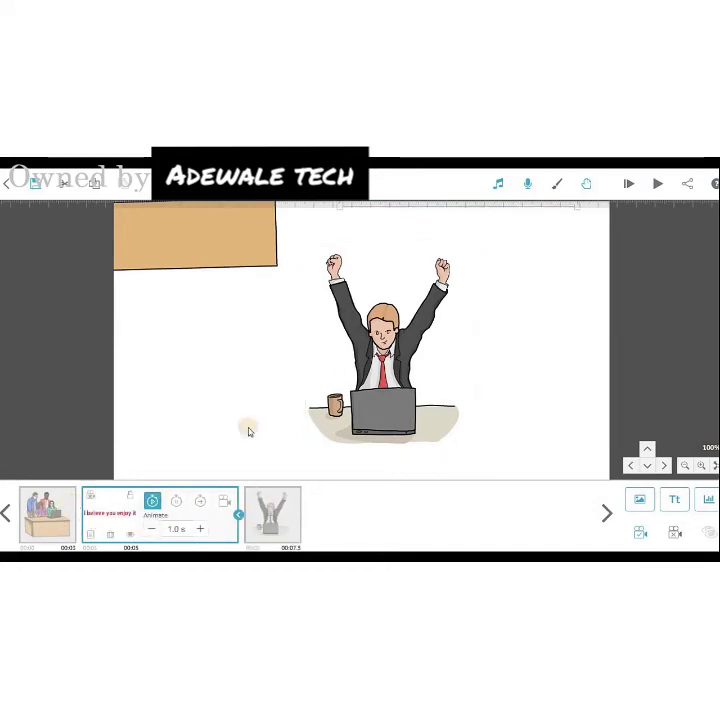
key("Left")
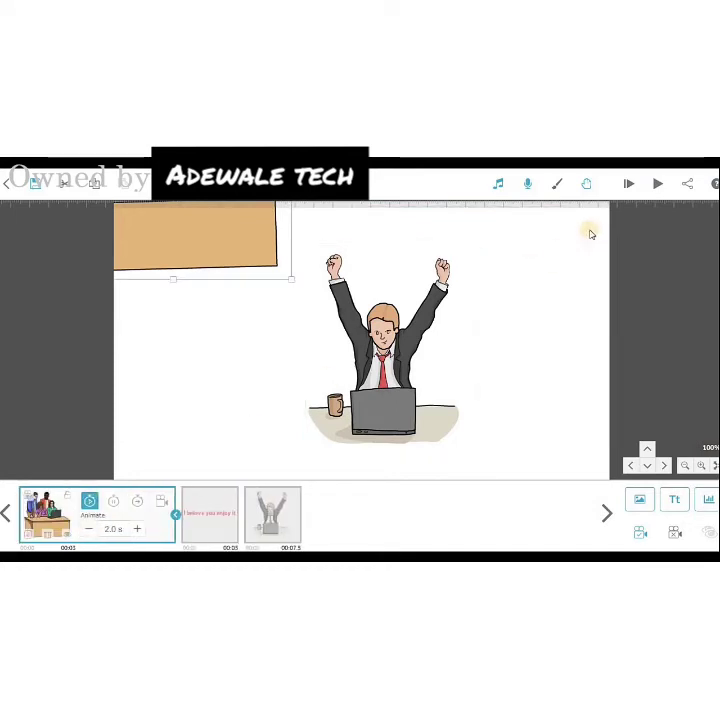
left_click(628, 186)
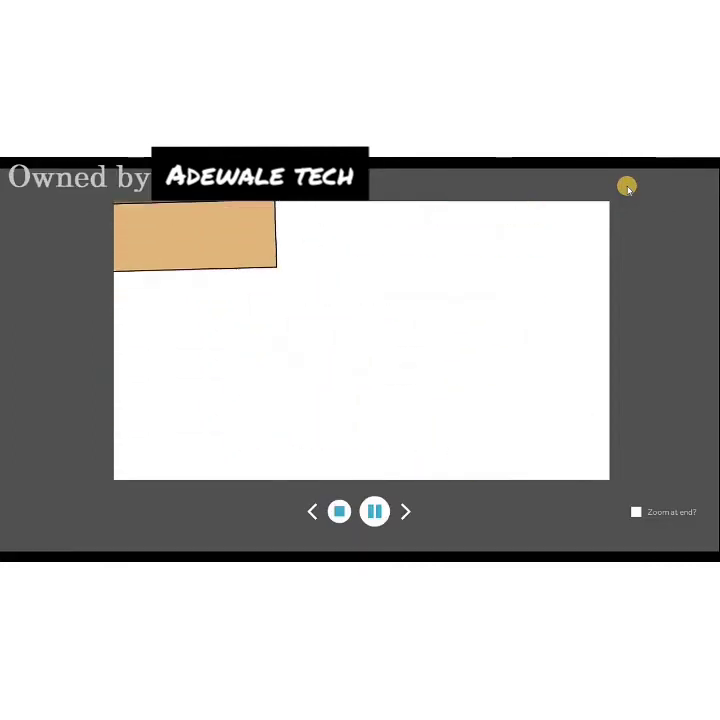
left_click(333, 512)
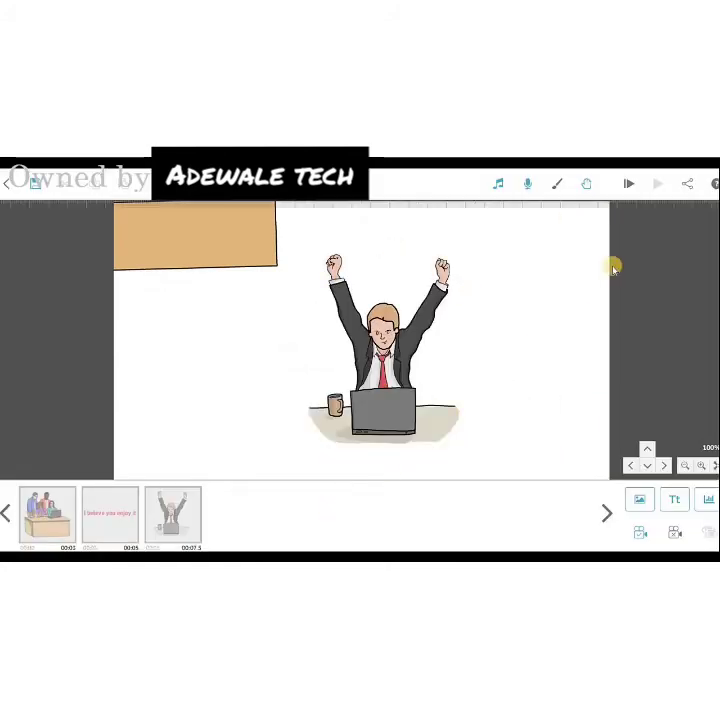
Step: Open the share or download options for the scribe and view the video download settings
left_click(687, 184)
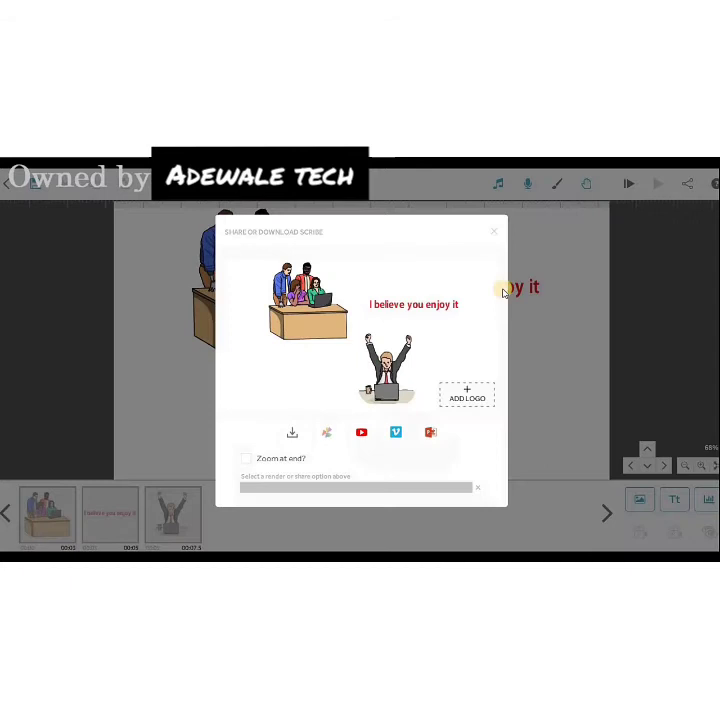
left_click(289, 436)
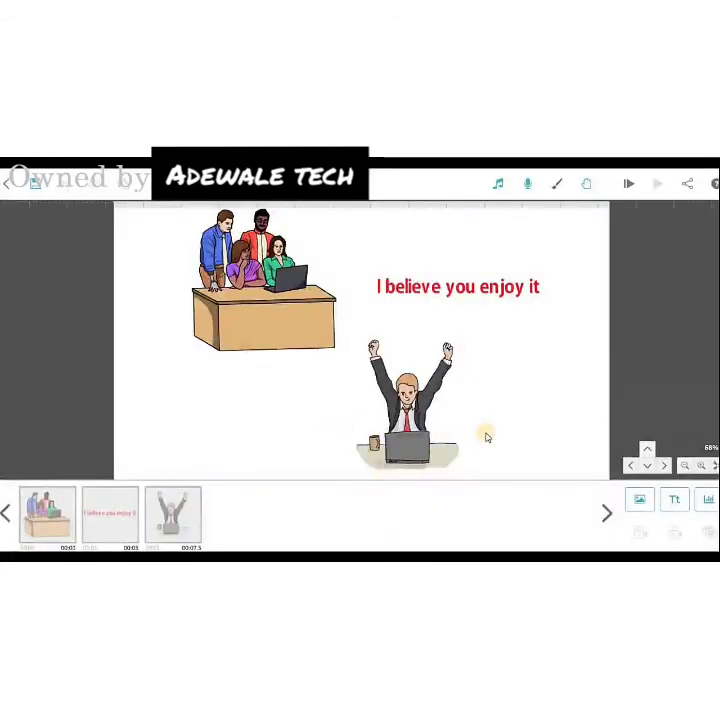
left_click_drag(543, 437, 85, 286)
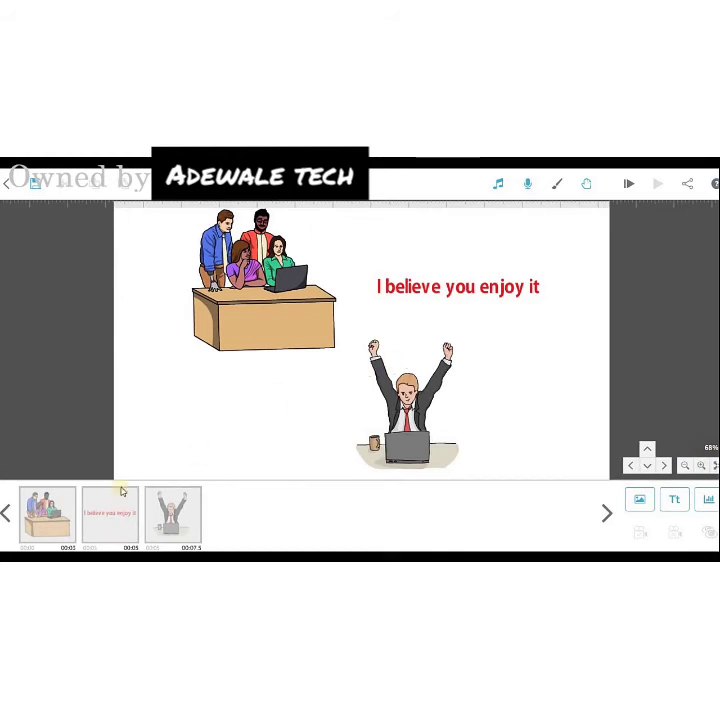
Step: View the camera positions of the group image, the red text and the cheering man one after another
left_click(57, 513)
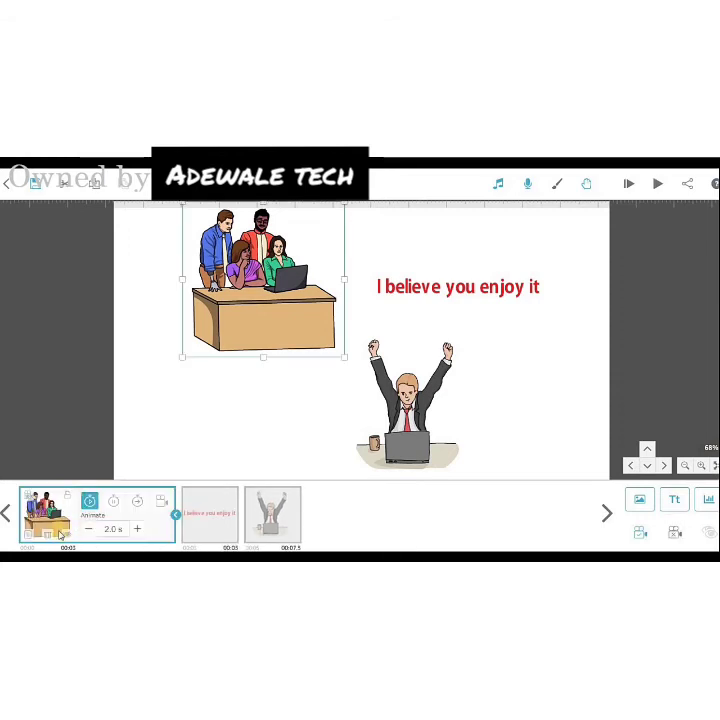
left_click(26, 497)
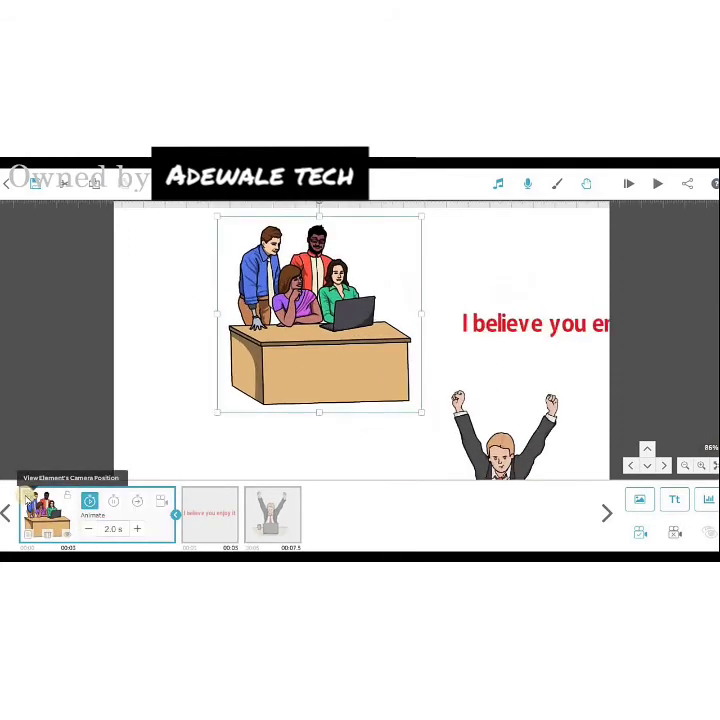
left_click(198, 516)
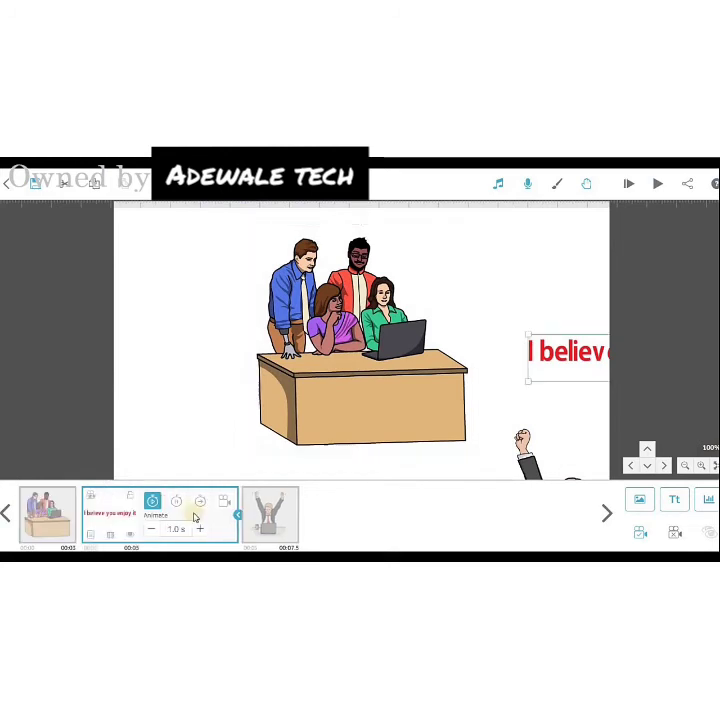
left_click(91, 500)
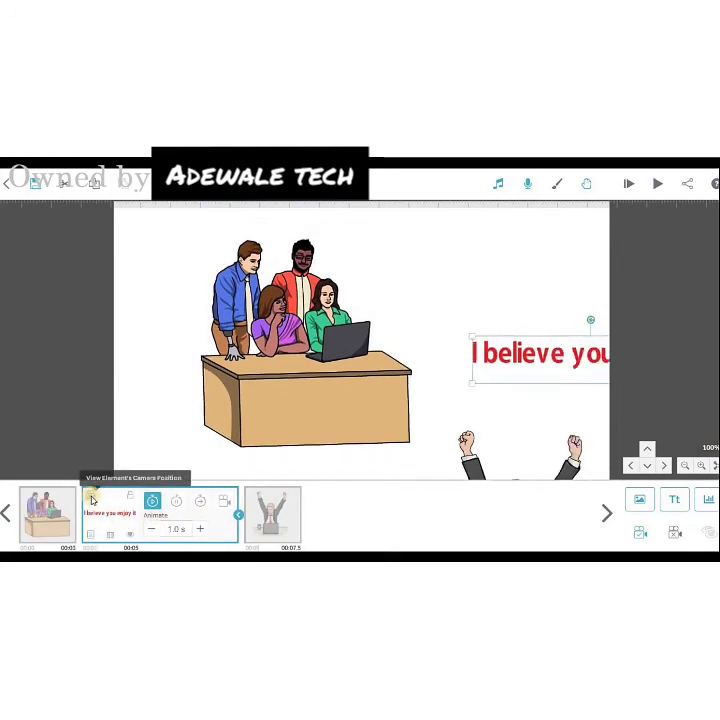
left_click(270, 527)
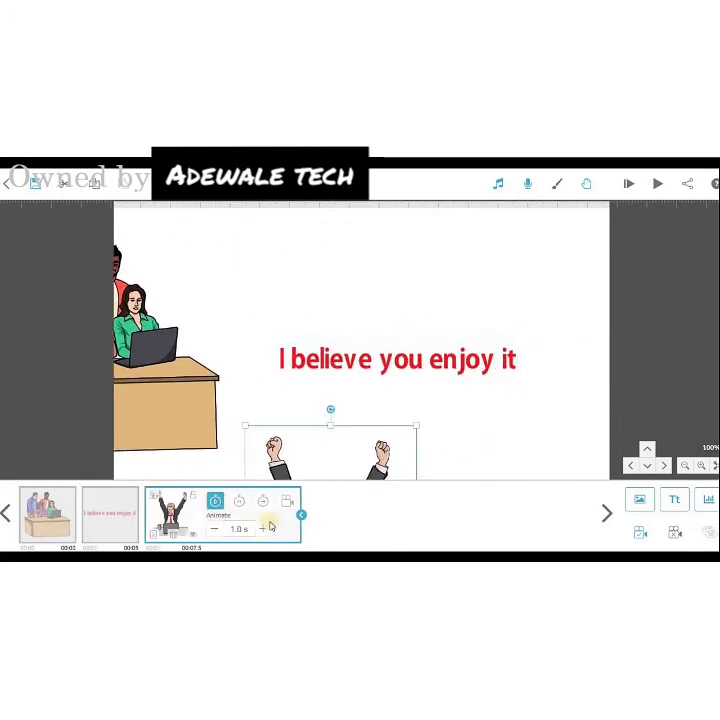
left_click(155, 502)
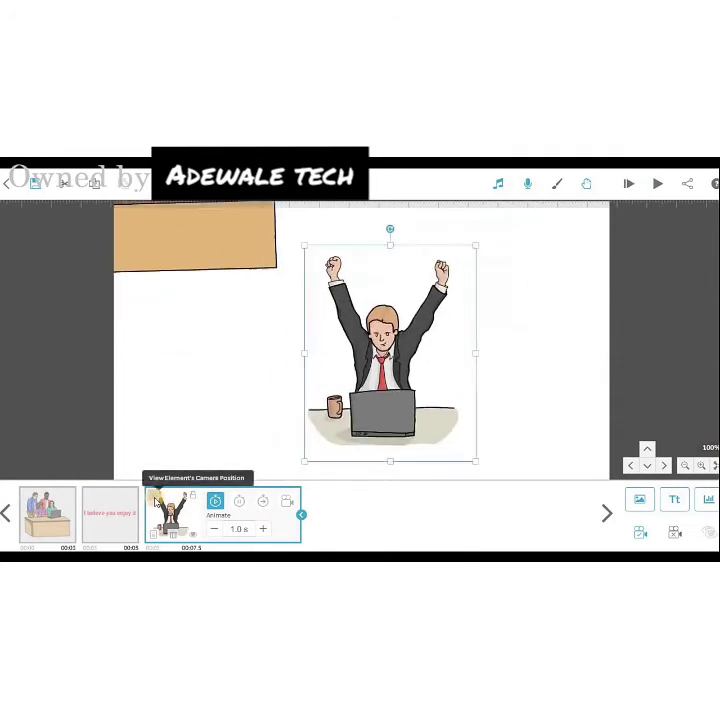
left_click(189, 408)
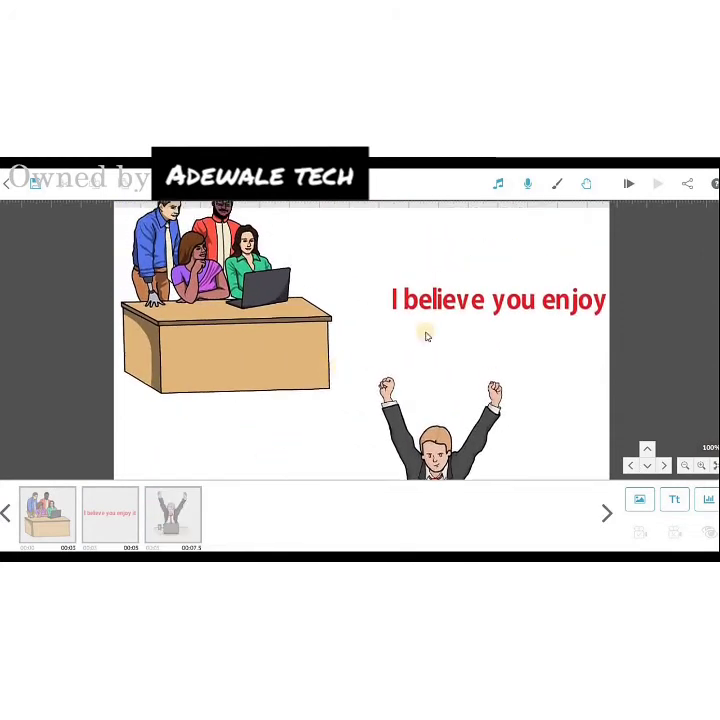
Step: Preview the three-element animation from the start and stop playback at the cheering man
left_click(628, 189)
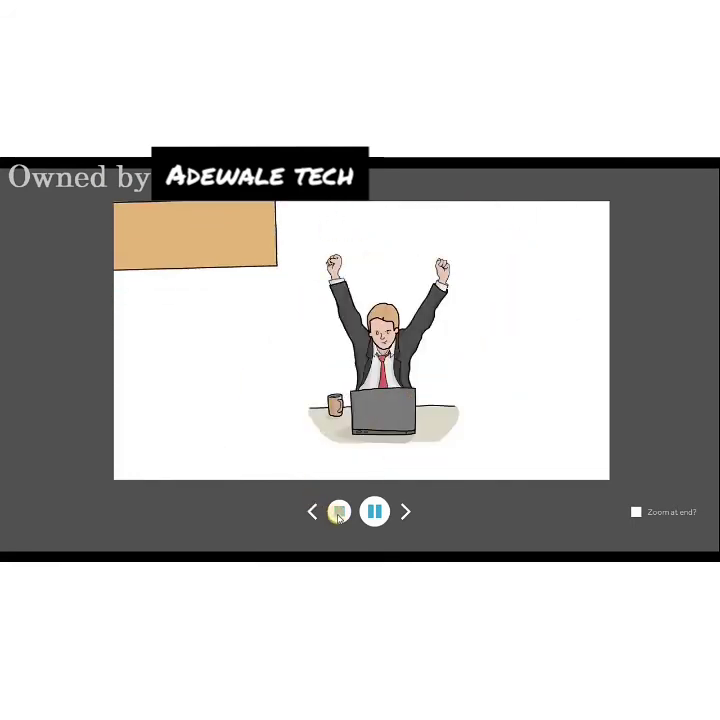
left_click(339, 513)
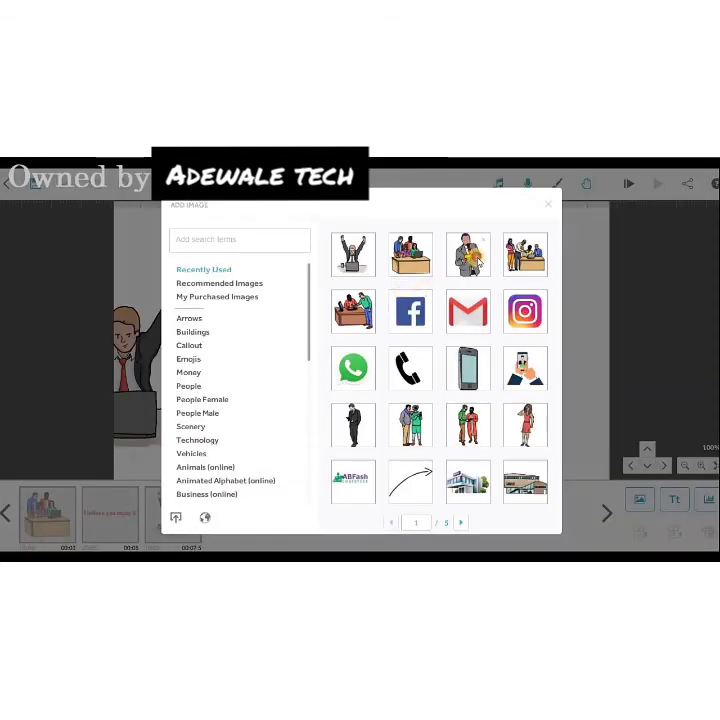
Step: Add the recently used image of the man with a microphone and place it well to the right of the cheering man
left_click(470, 252)
left_click_drag(341, 350, 420, 373)
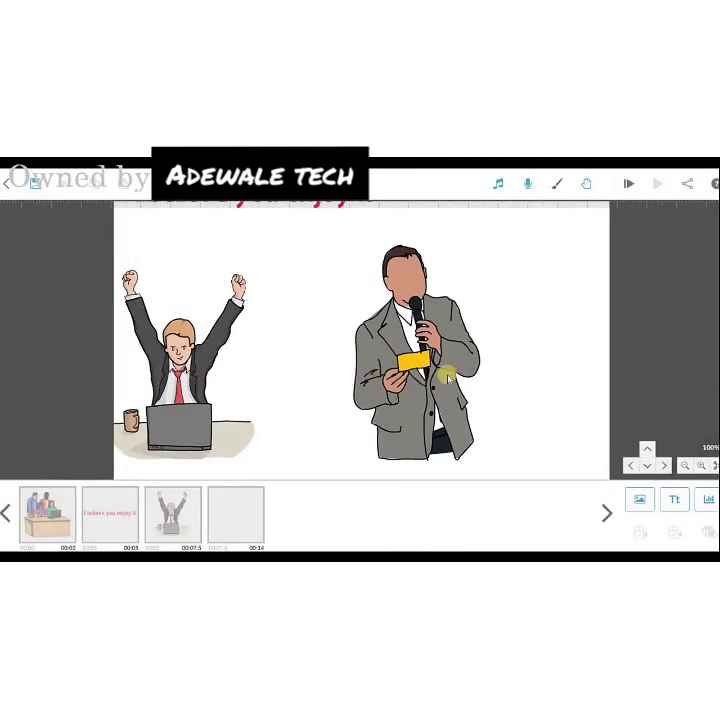
left_click_drag(295, 389, 501, 379)
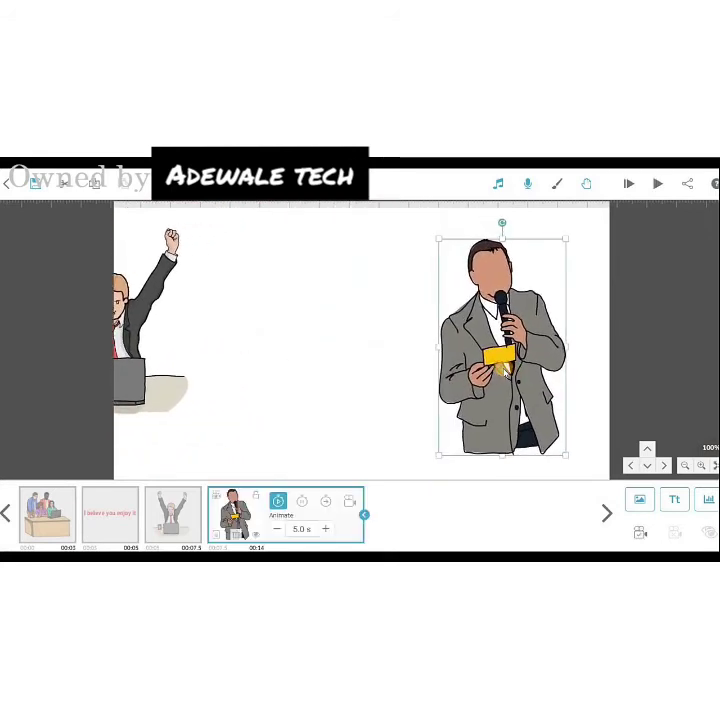
Step: Search the image library for "document" and add the tilted handwritten sheet image
left_click(640, 499)
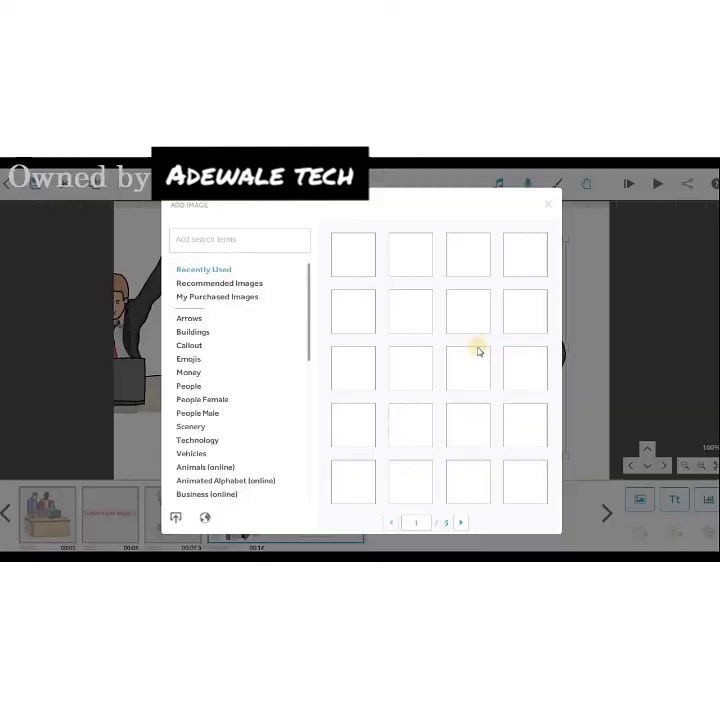
left_click(203, 237)
type("document")
key("Return")
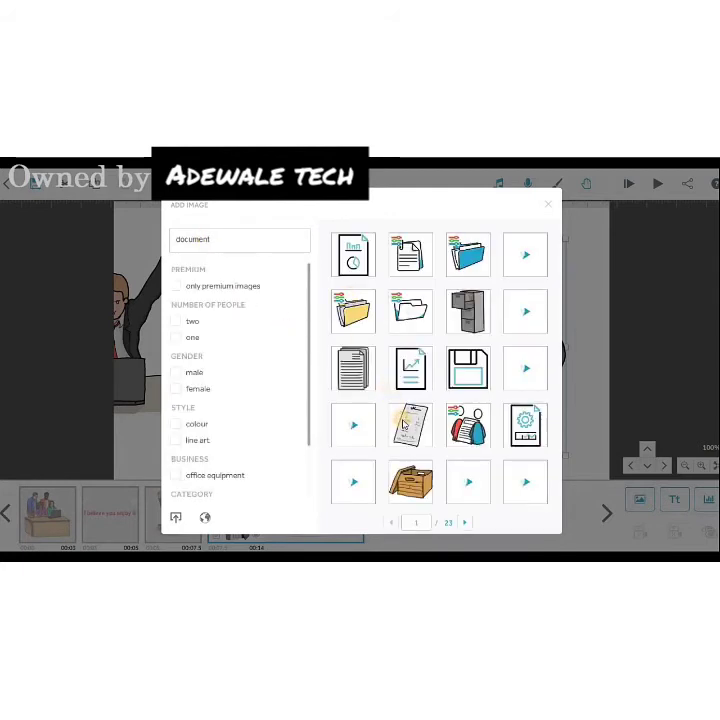
left_click(356, 352)
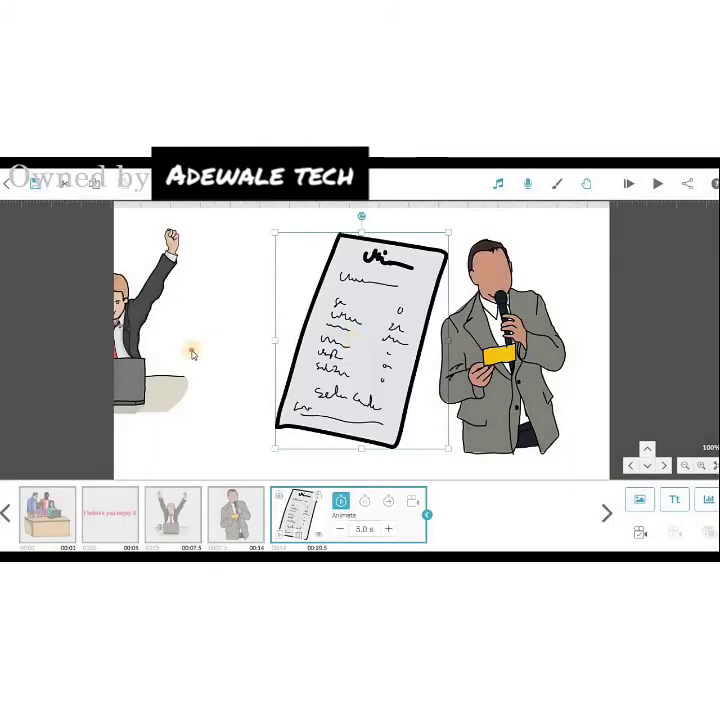
Step: Move the handwritten sheet to the lower left of the man with the microphone and shrink it slightly
left_click_drag(193, 354, 223, 262)
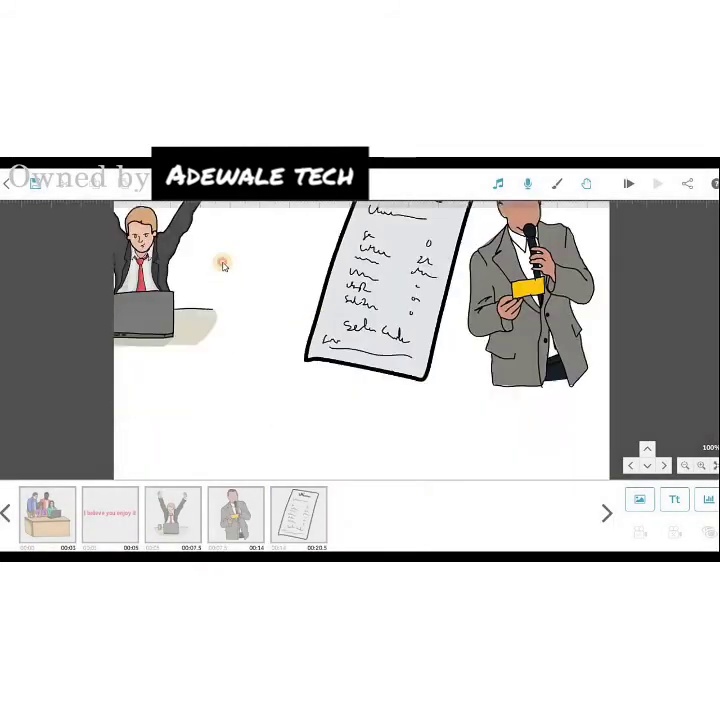
left_click_drag(380, 285, 288, 458)
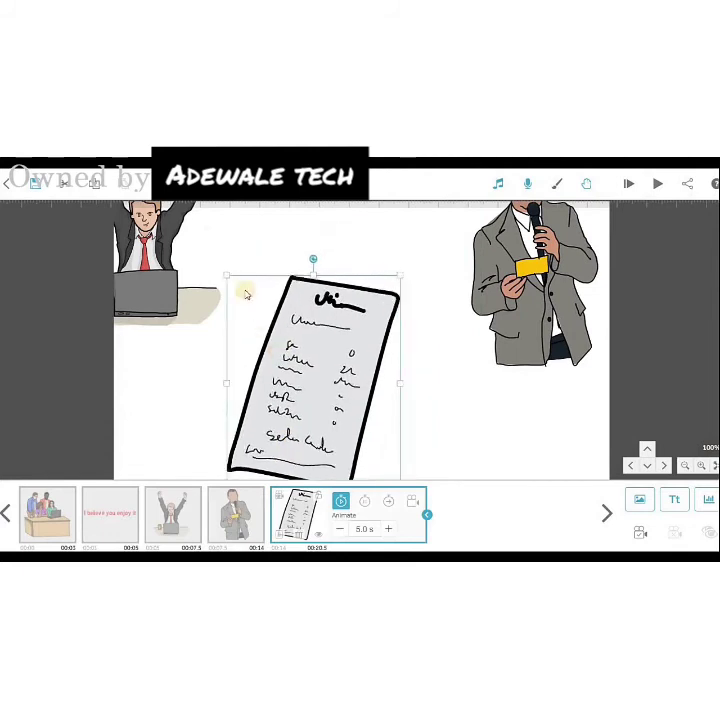
left_click_drag(241, 292, 262, 310)
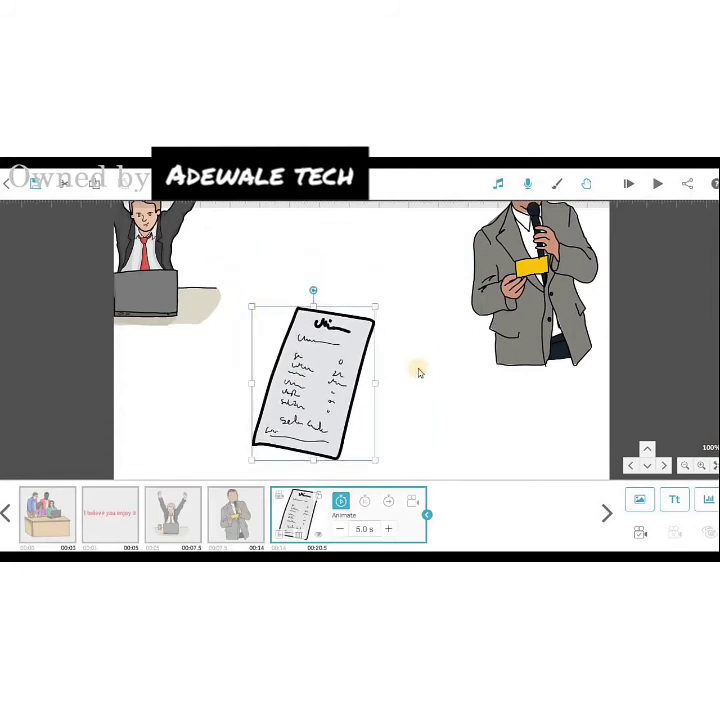
Step: Move the man with the microphone down level with the handwritten sheet and nudge the sheet slightly left
left_click_drag(418, 371, 349, 366)
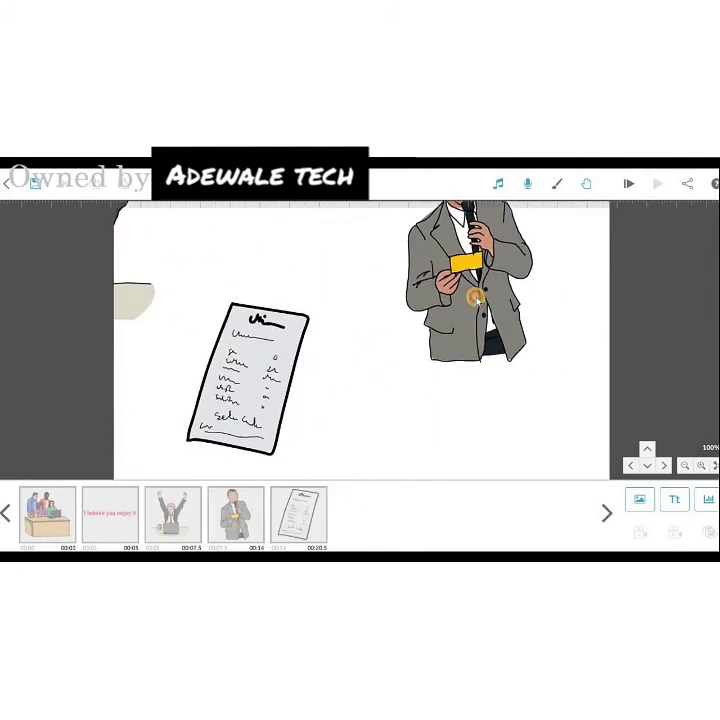
left_click_drag(475, 298, 478, 371)
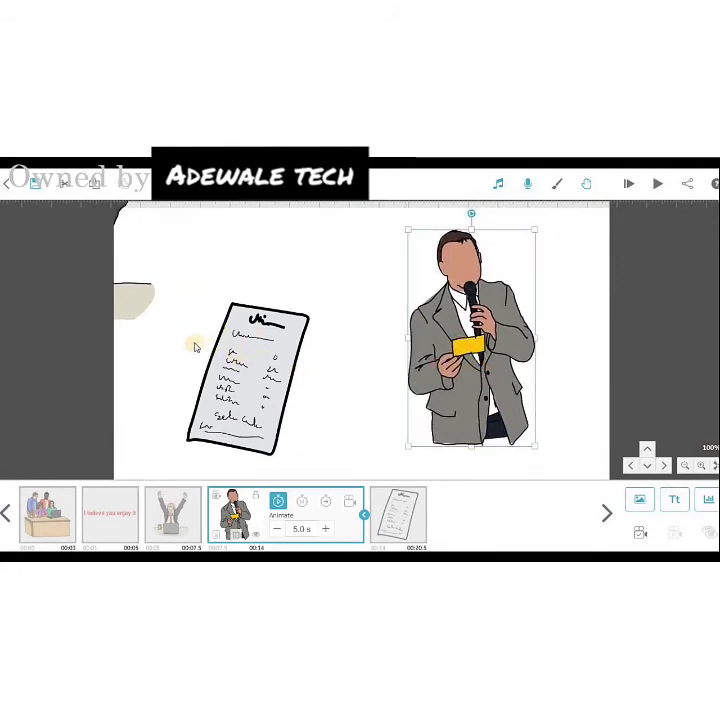
left_click(245, 362)
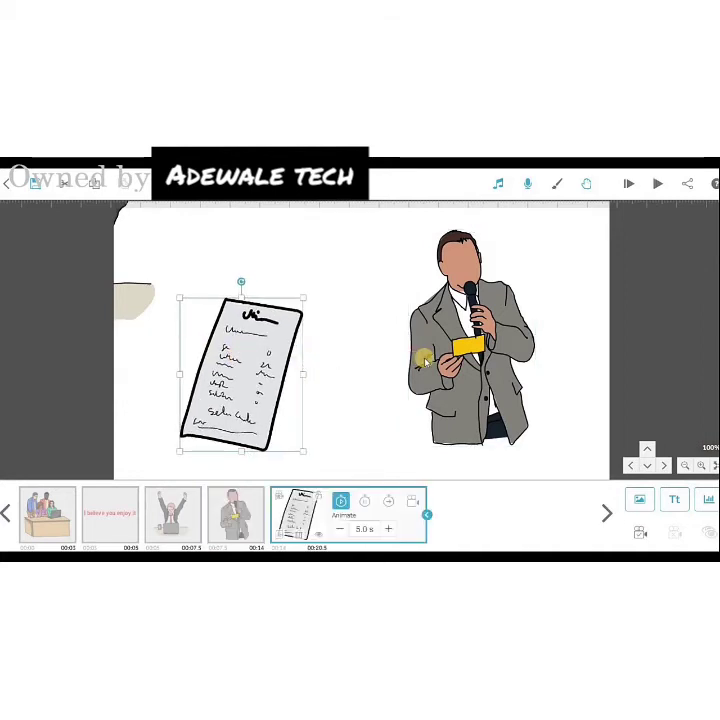
Step: Add the recently used curved arrow image, shrink it and place it between the sheet and the man, pointing at him
left_click(640, 499)
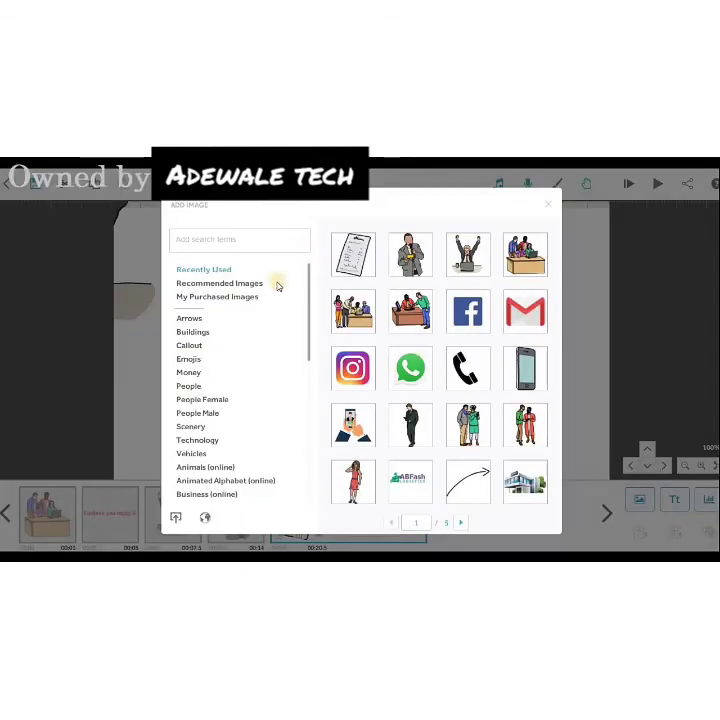
left_click(466, 480)
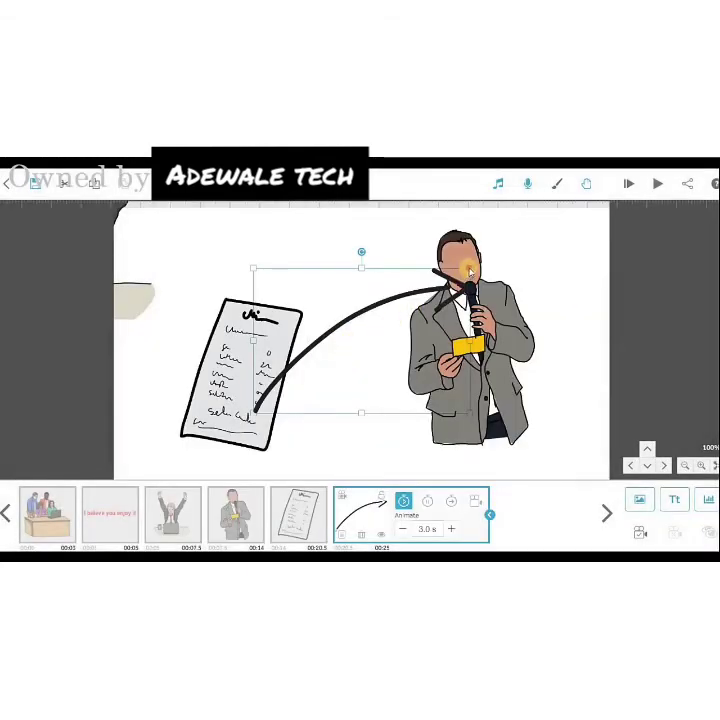
left_click_drag(470, 271, 407, 302)
left_click_drag(337, 349, 326, 350)
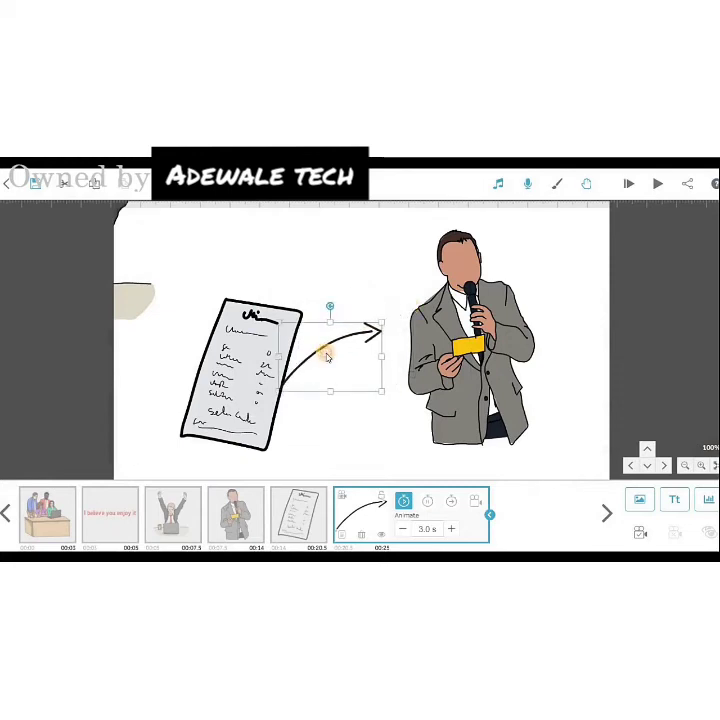
Step: Enlarge the curved arrow slightly and nudge it so it spans from the handwritten sheet to beside the man's shoulder
left_click_drag(384, 323, 397, 321)
mouse_move(350, 342)
left_mouse_down()
mouse_move(362, 344)
mouse_move(349, 338)
left_mouse_up()
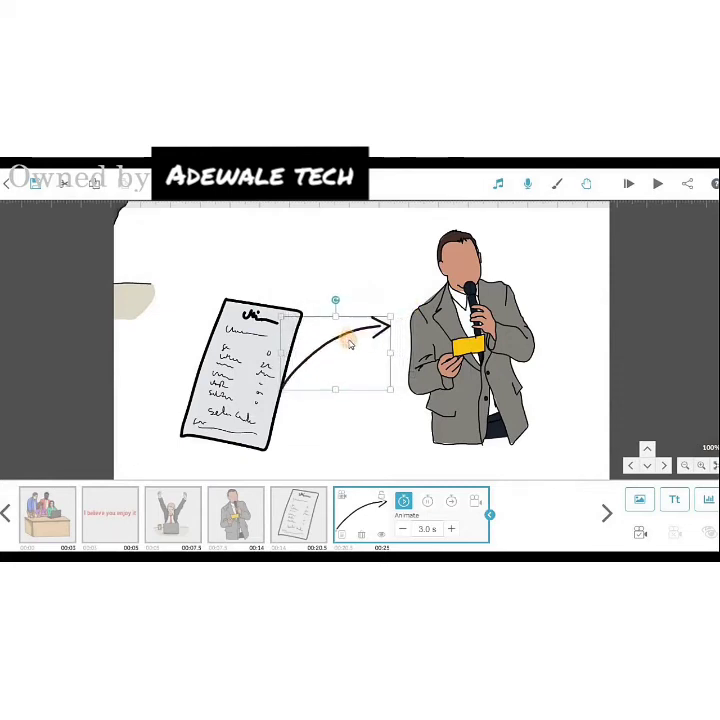
left_click_drag(390, 320, 394, 315)
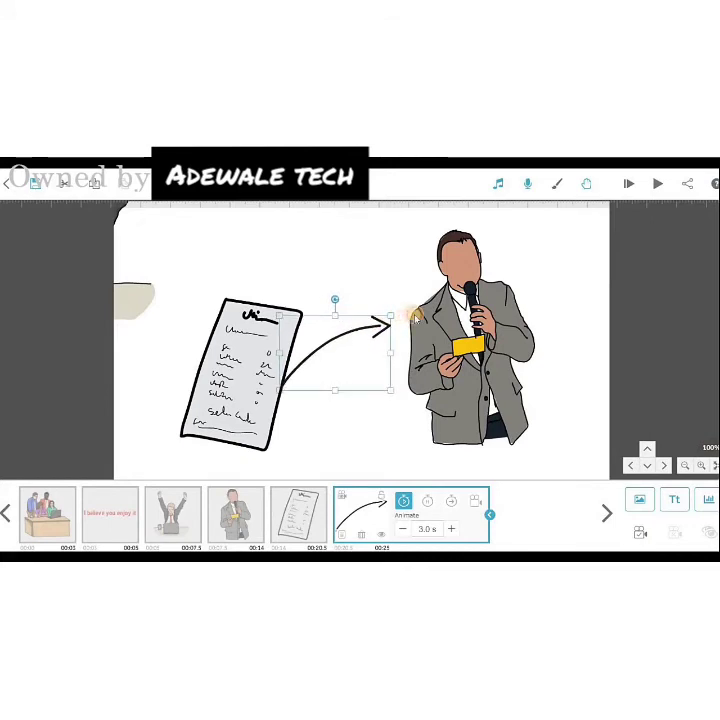
left_click(256, 358)
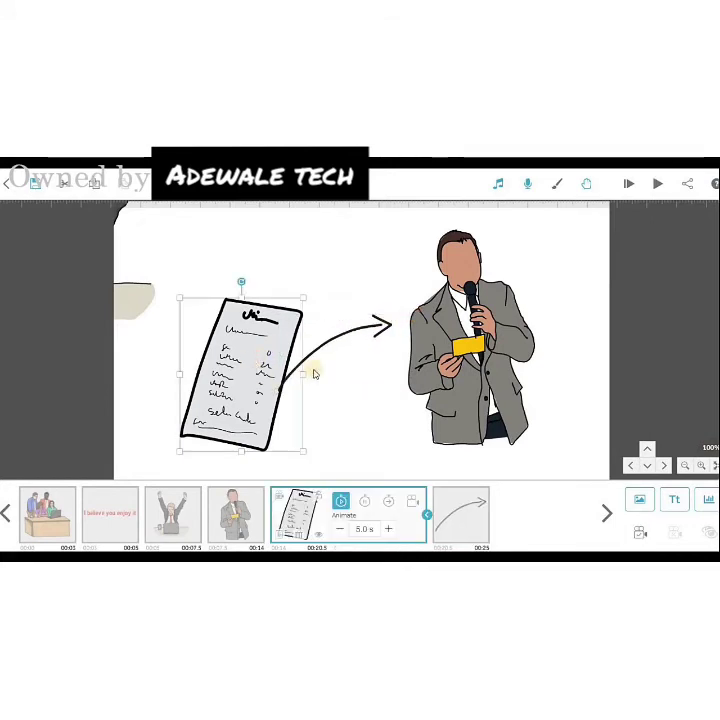
left_click(357, 331)
left_click_drag(357, 331, 362, 335)
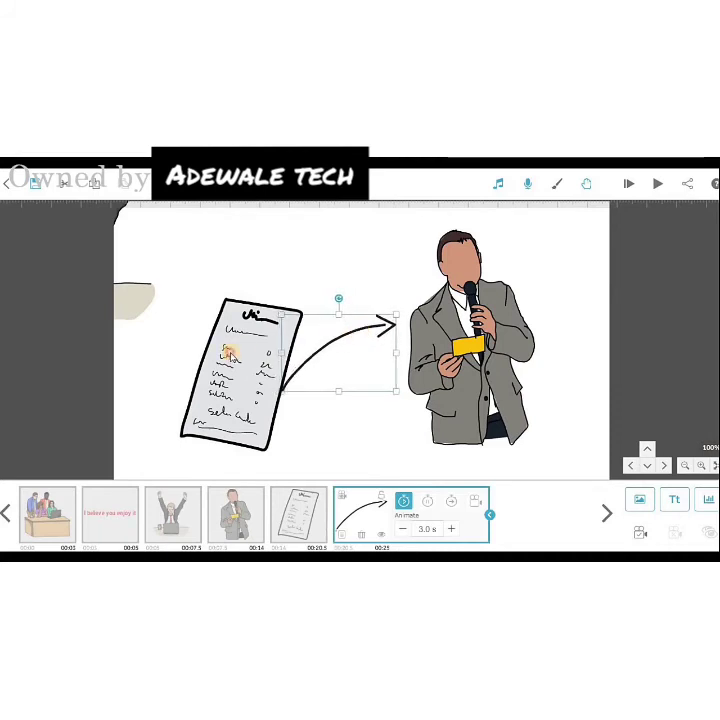
Step: Reorder the timeline so the man with the microphone is drawn after the handwritten sheet and the curved arrow
left_click(229, 352)
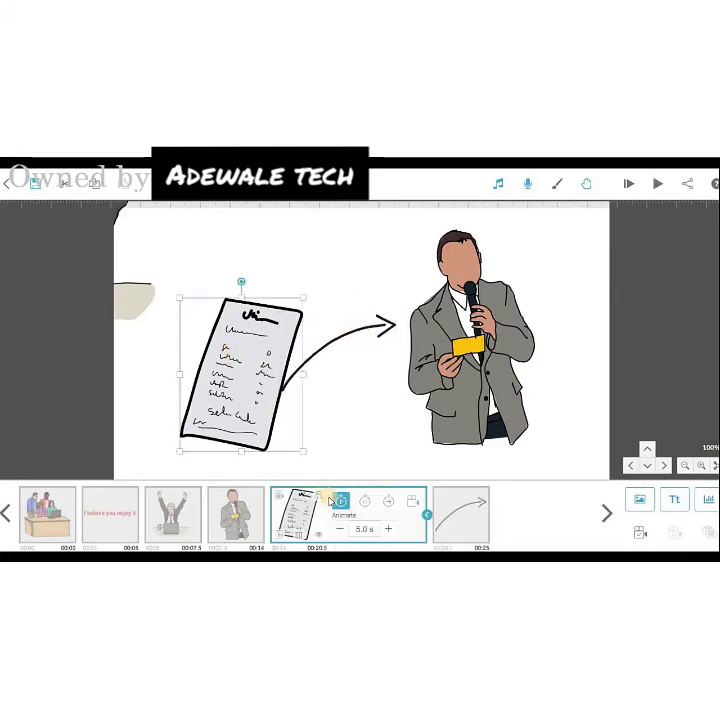
left_click(467, 517)
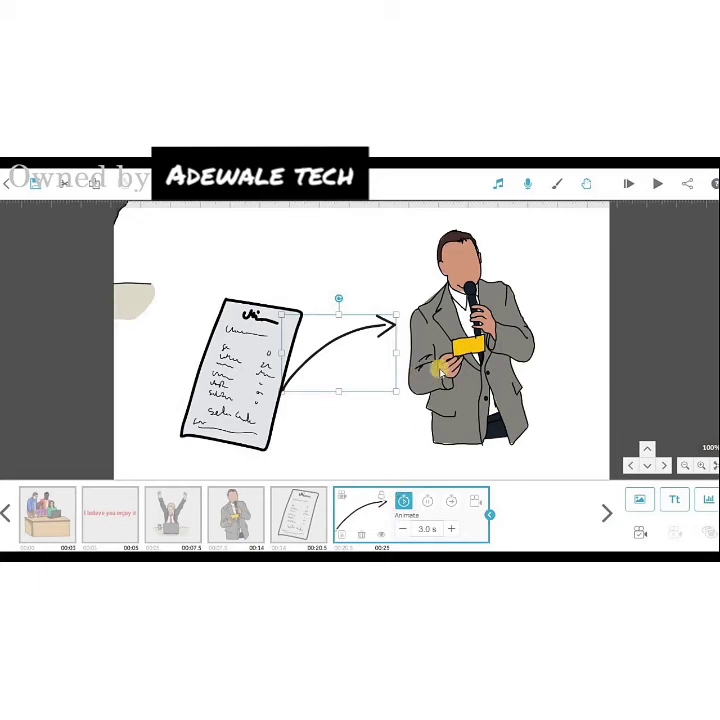
left_click(240, 376)
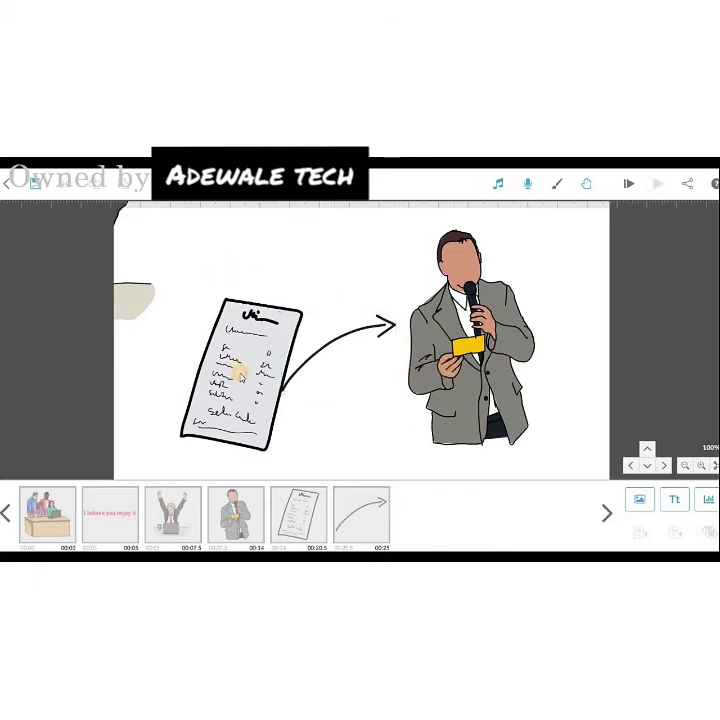
left_click(366, 336)
left_click(470, 347)
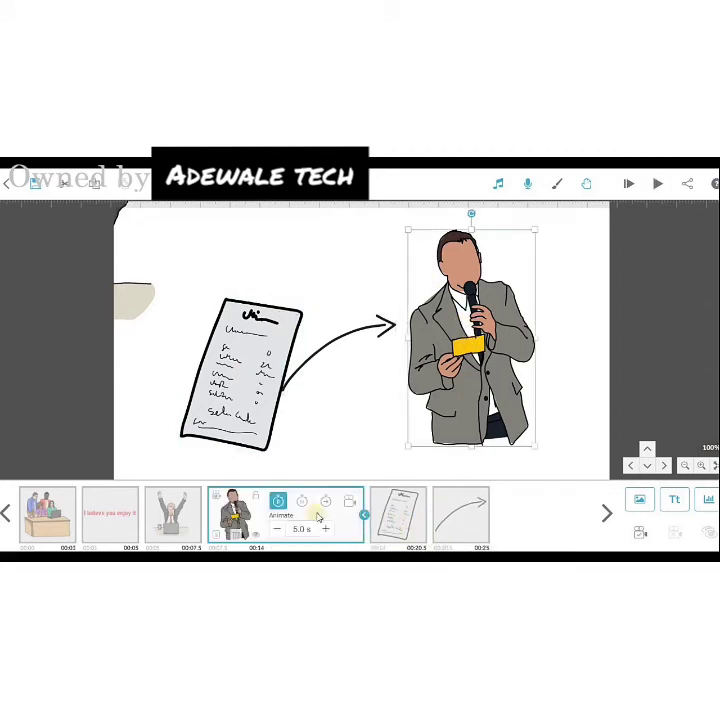
left_click_drag(240, 500, 432, 484)
left_click(249, 518)
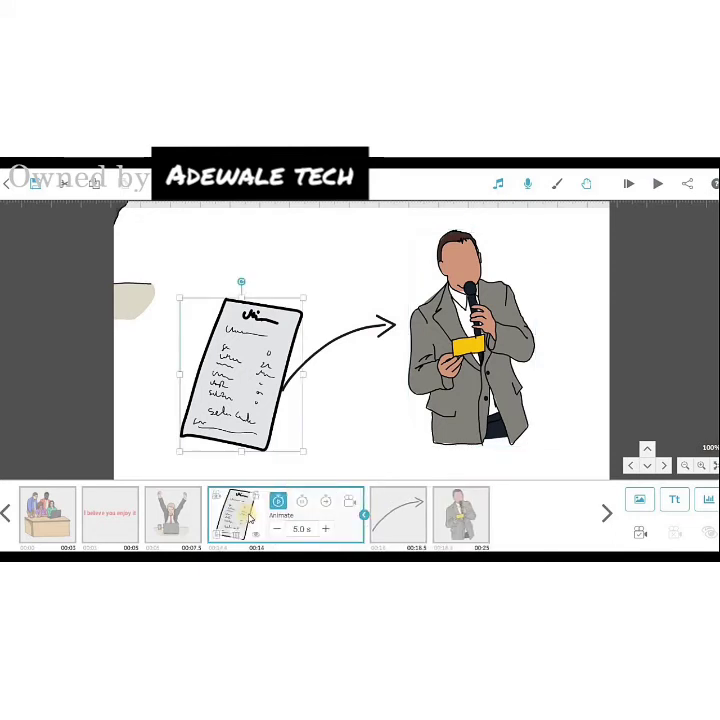
left_click(388, 522)
left_click(453, 520)
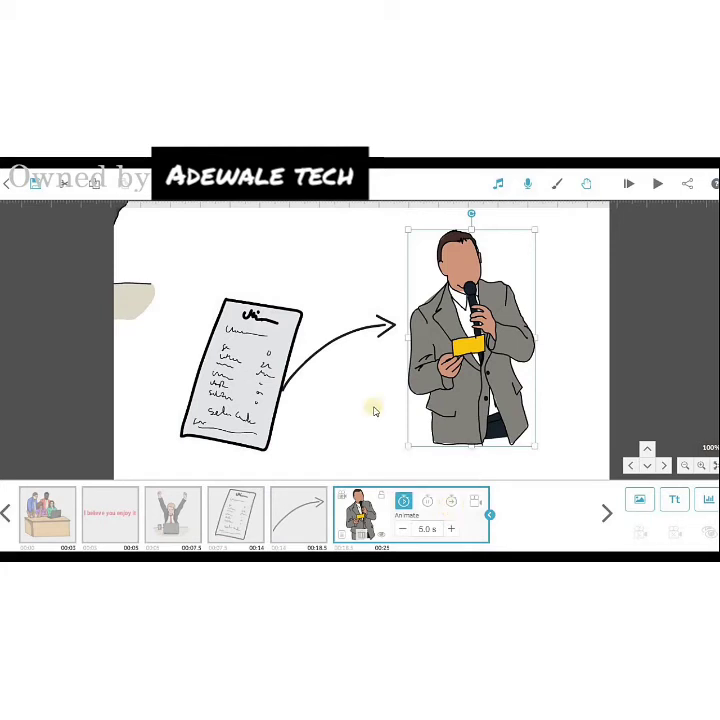
Step: Change the handwritten sheet's animation method to Fade In
left_click(241, 527)
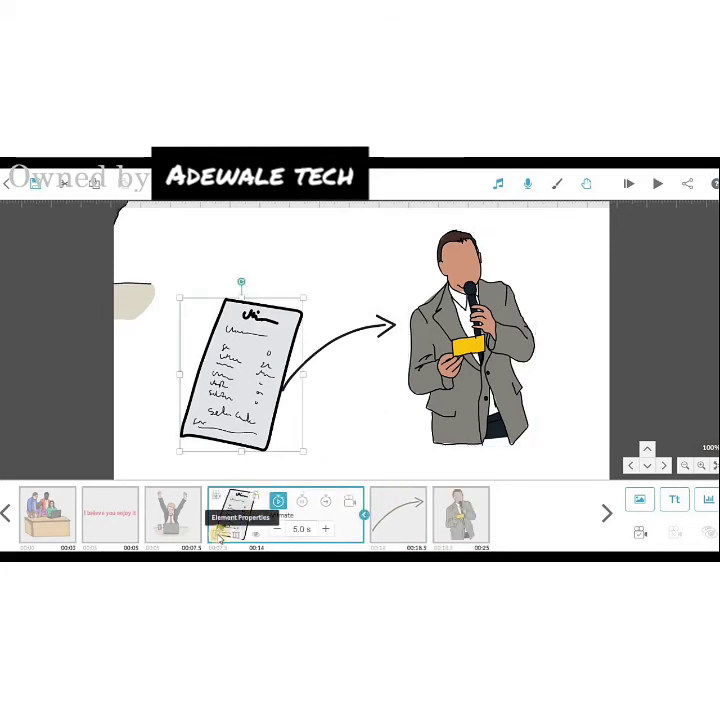
left_click(221, 534)
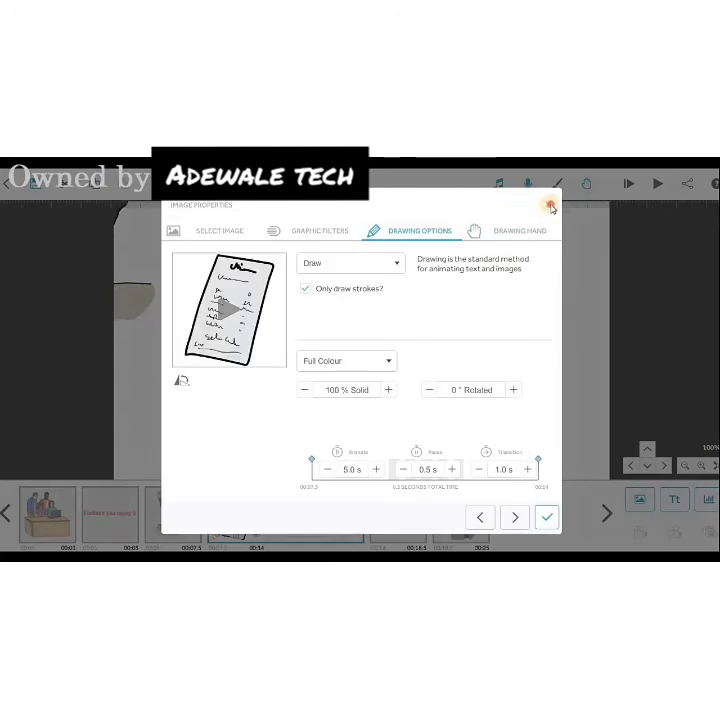
left_click(549, 204)
double_click(257, 387)
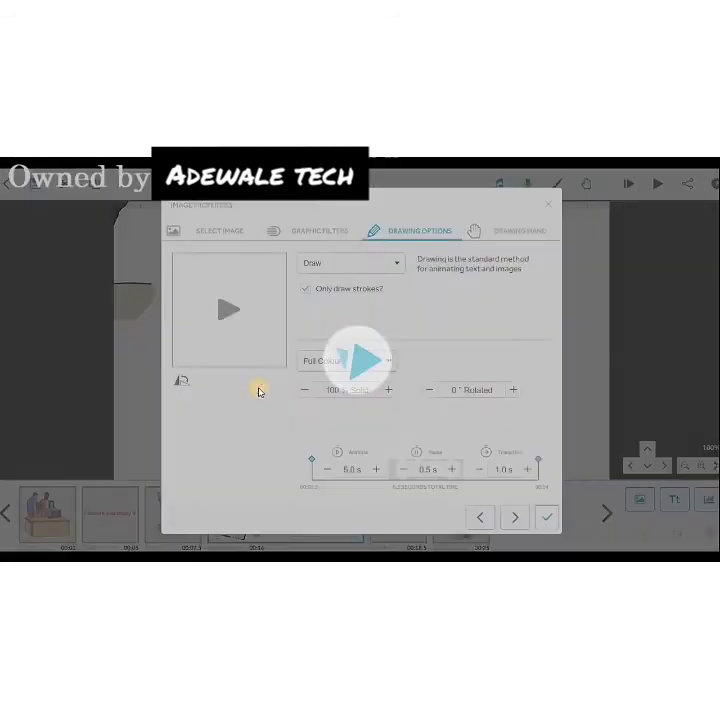
left_click(326, 266)
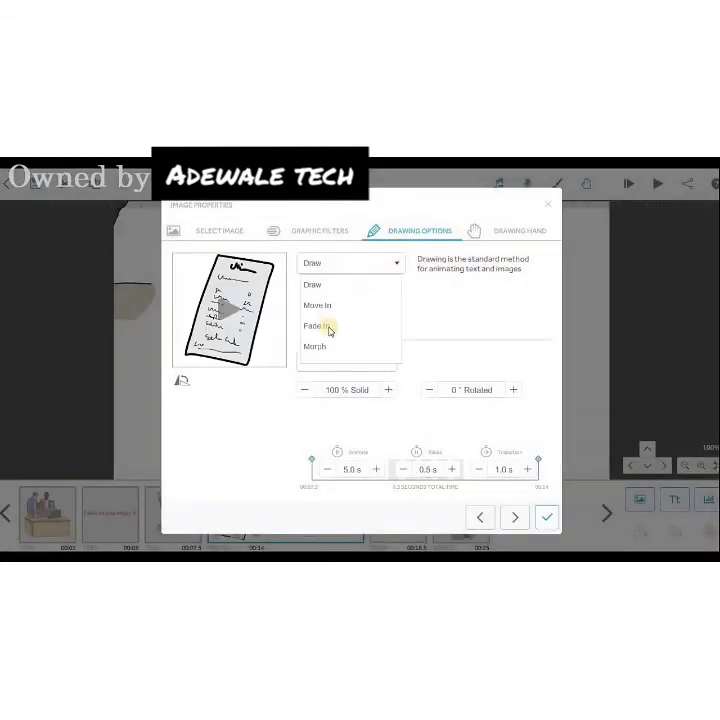
left_click(316, 326)
left_click(545, 518)
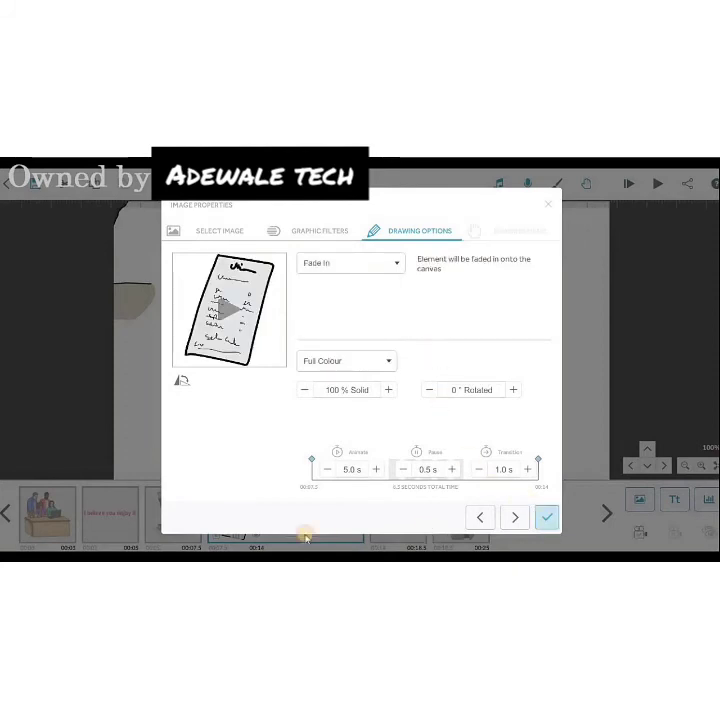
Step: Shorten the handwritten sheet's animate time to 1.0 s
left_click(275, 531)
left_click(275, 531)
left_click(273, 531)
left_click(273, 531)
left_click(273, 531)
left_click(273, 531)
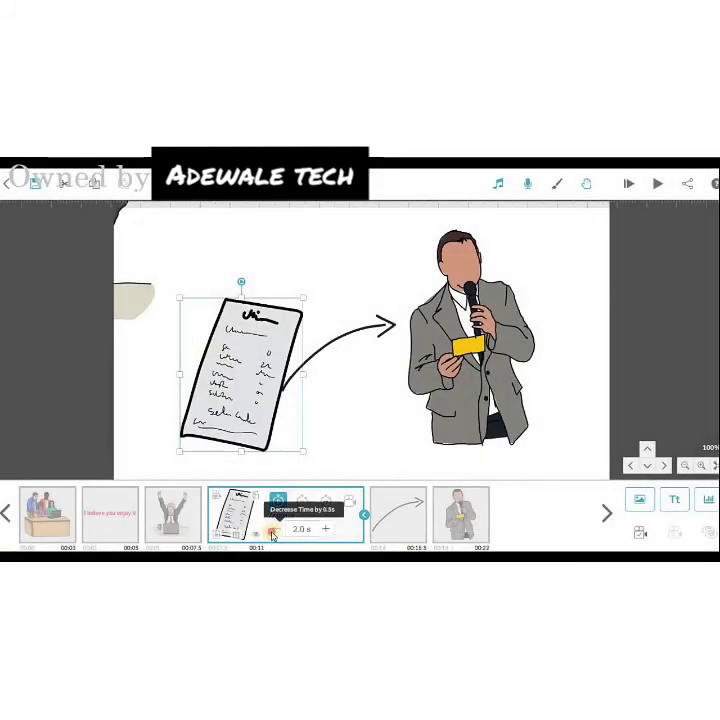
Step: Shorten the curved arrow's animate time to 0.5 s
left_click(398, 516)
left_click(339, 530)
left_click(339, 530)
left_click(339, 530)
left_click(339, 530)
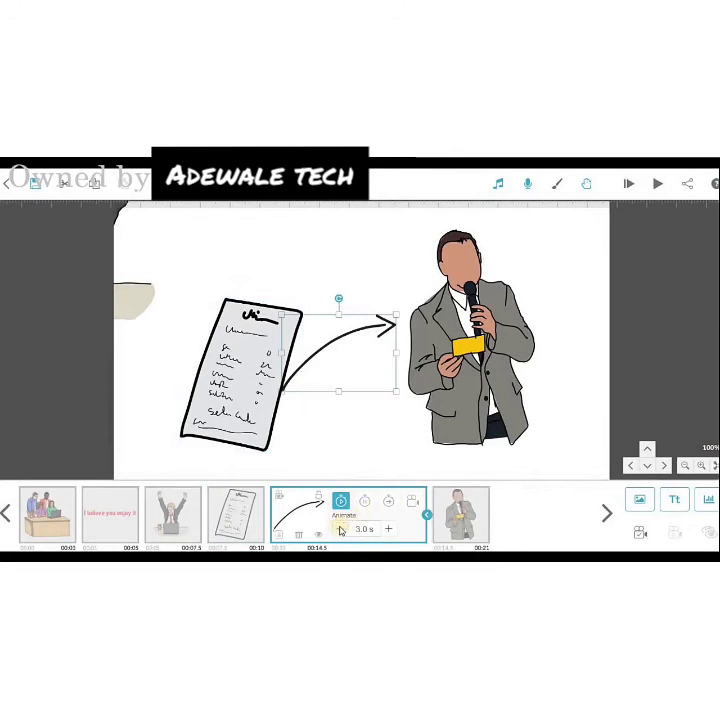
left_click(338, 531)
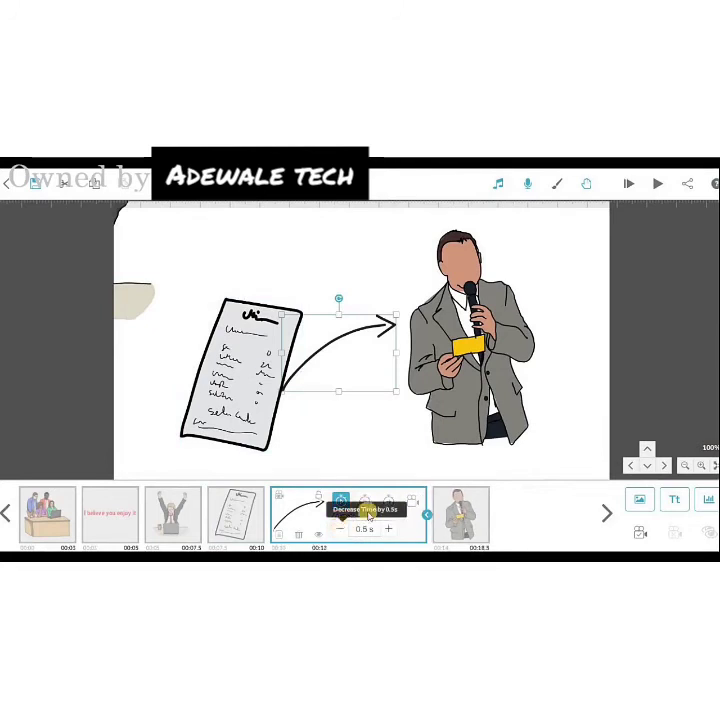
Step: Select the handwritten sheet, the curved arrow and the man with the microphone together
left_click(250, 514)
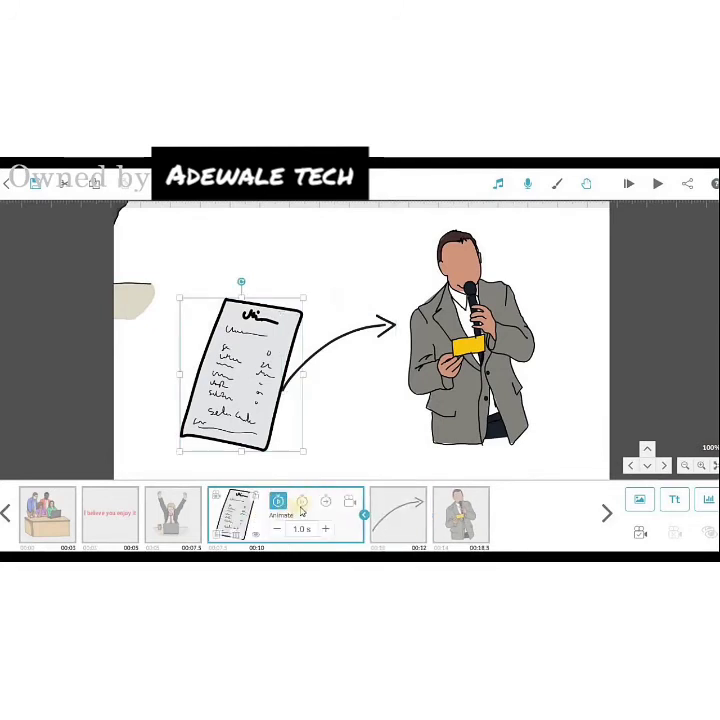
left_click(341, 443)
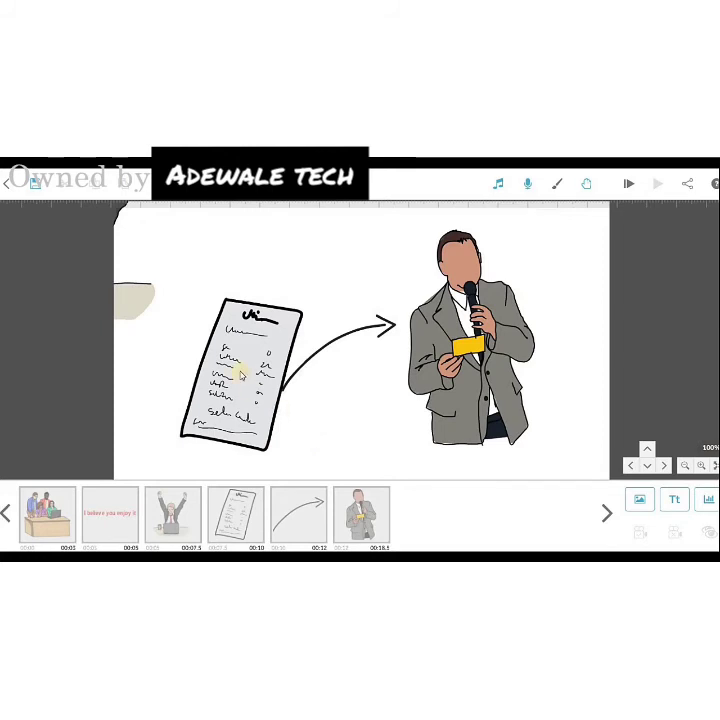
left_click(240, 372)
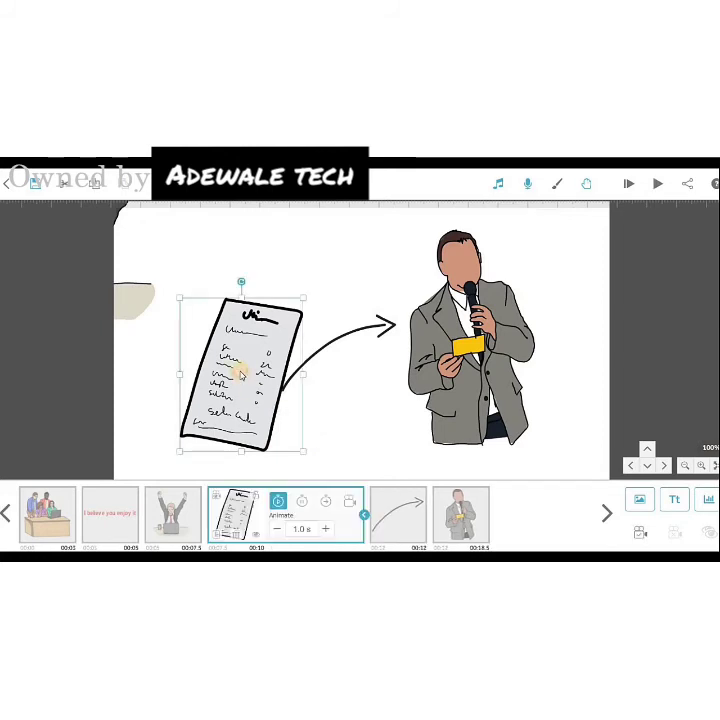
left_click(379, 328, "shift")
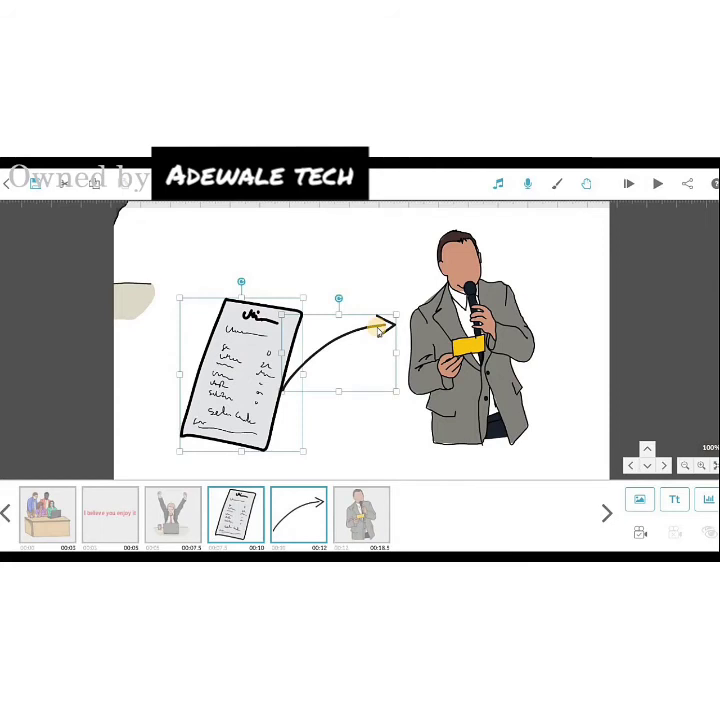
left_click(473, 342, "shift")
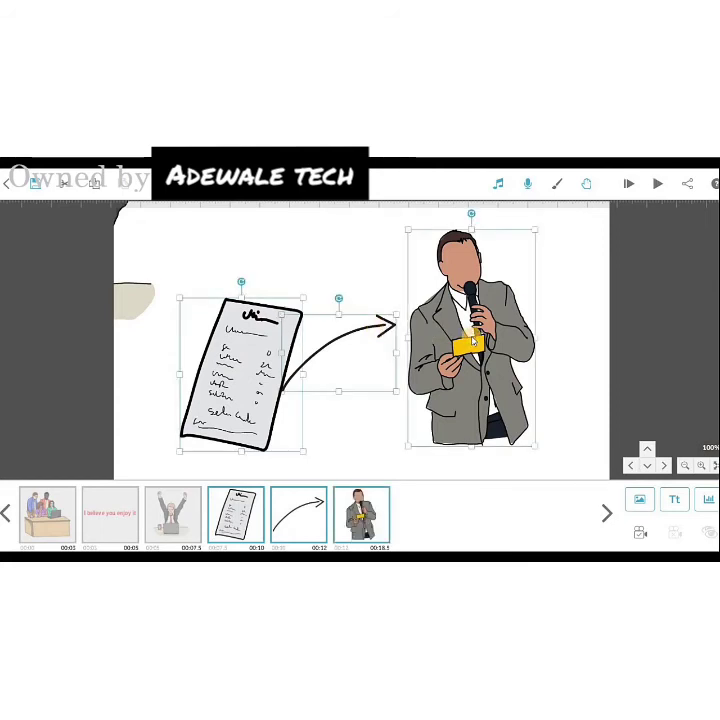